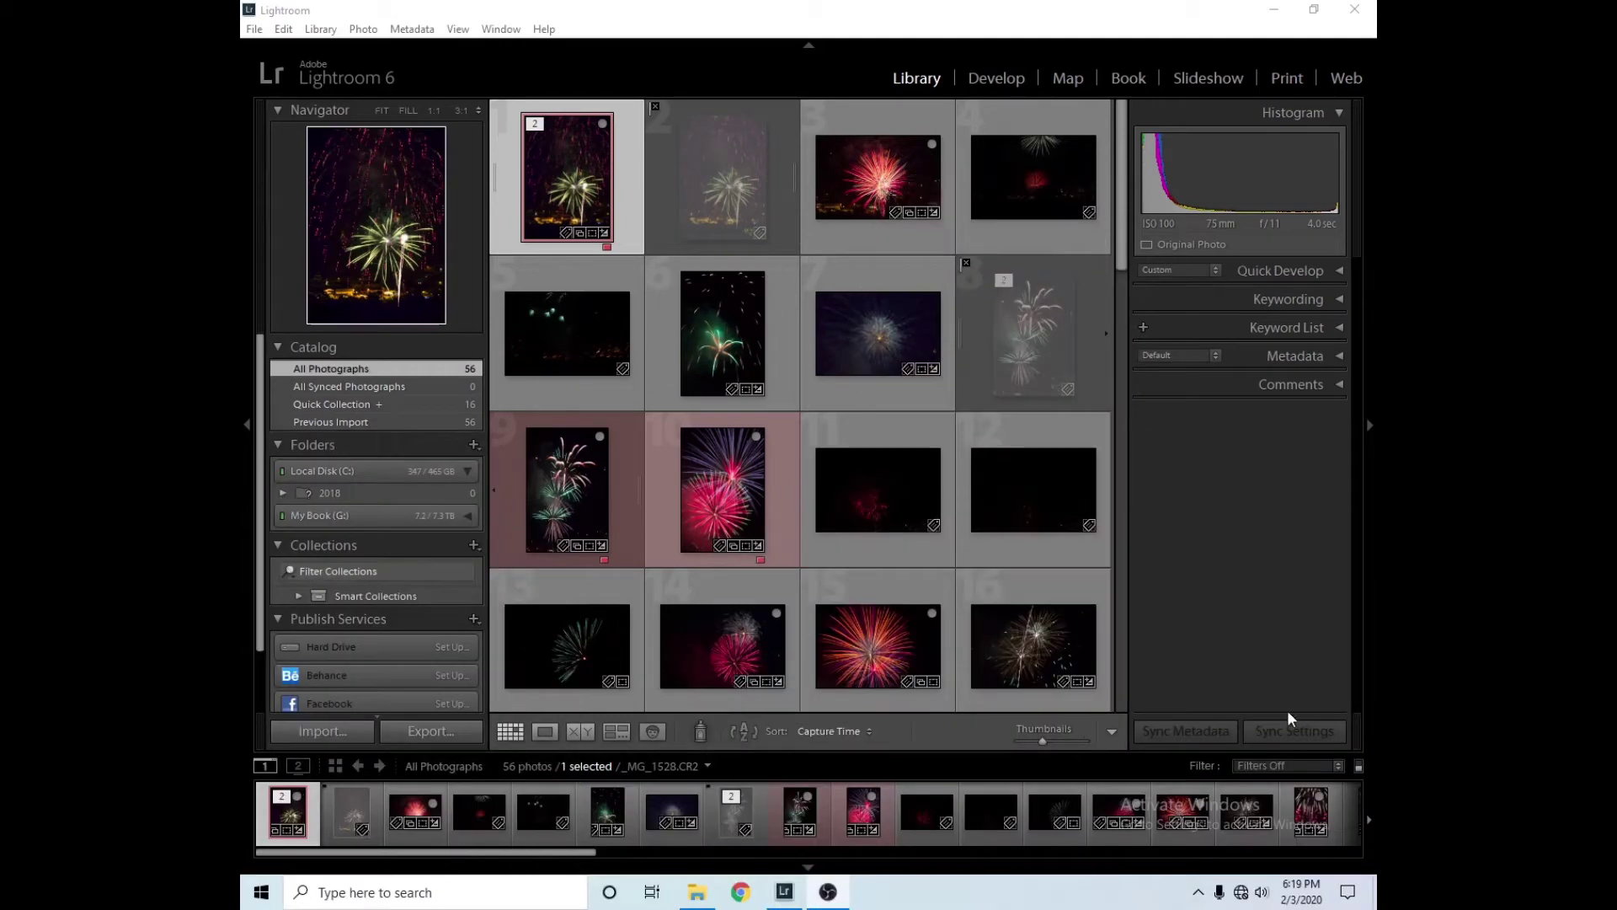
- Open the first fireworks photo in the Develop module, reset its adjustments to compare with the original, and undo the reset
left_click(996, 80)
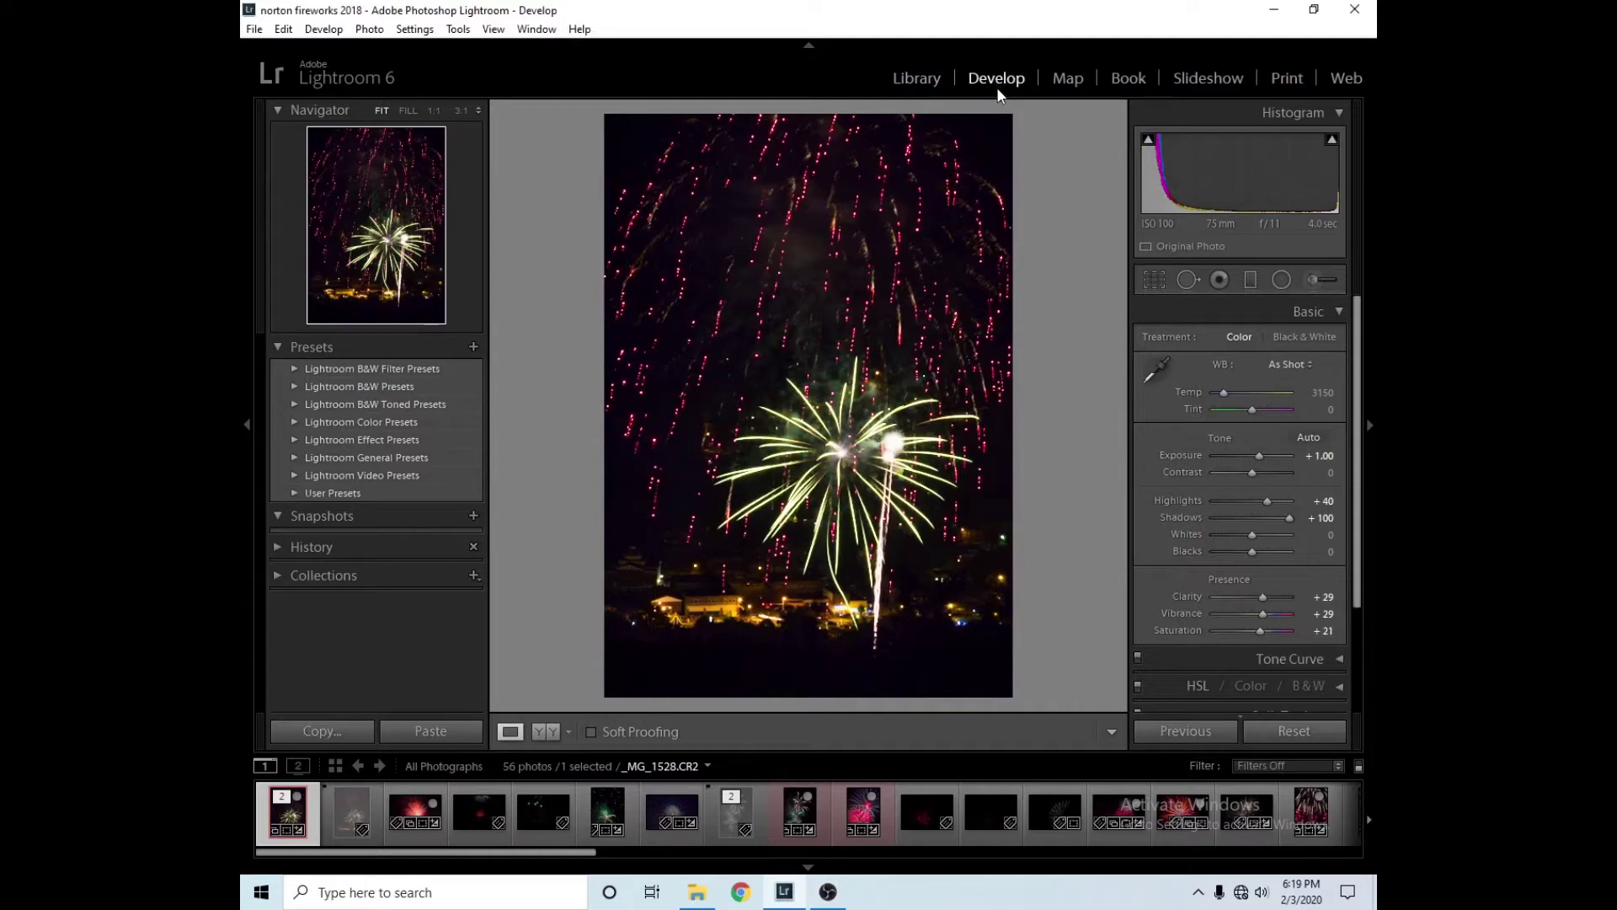
left_click(1311, 730)
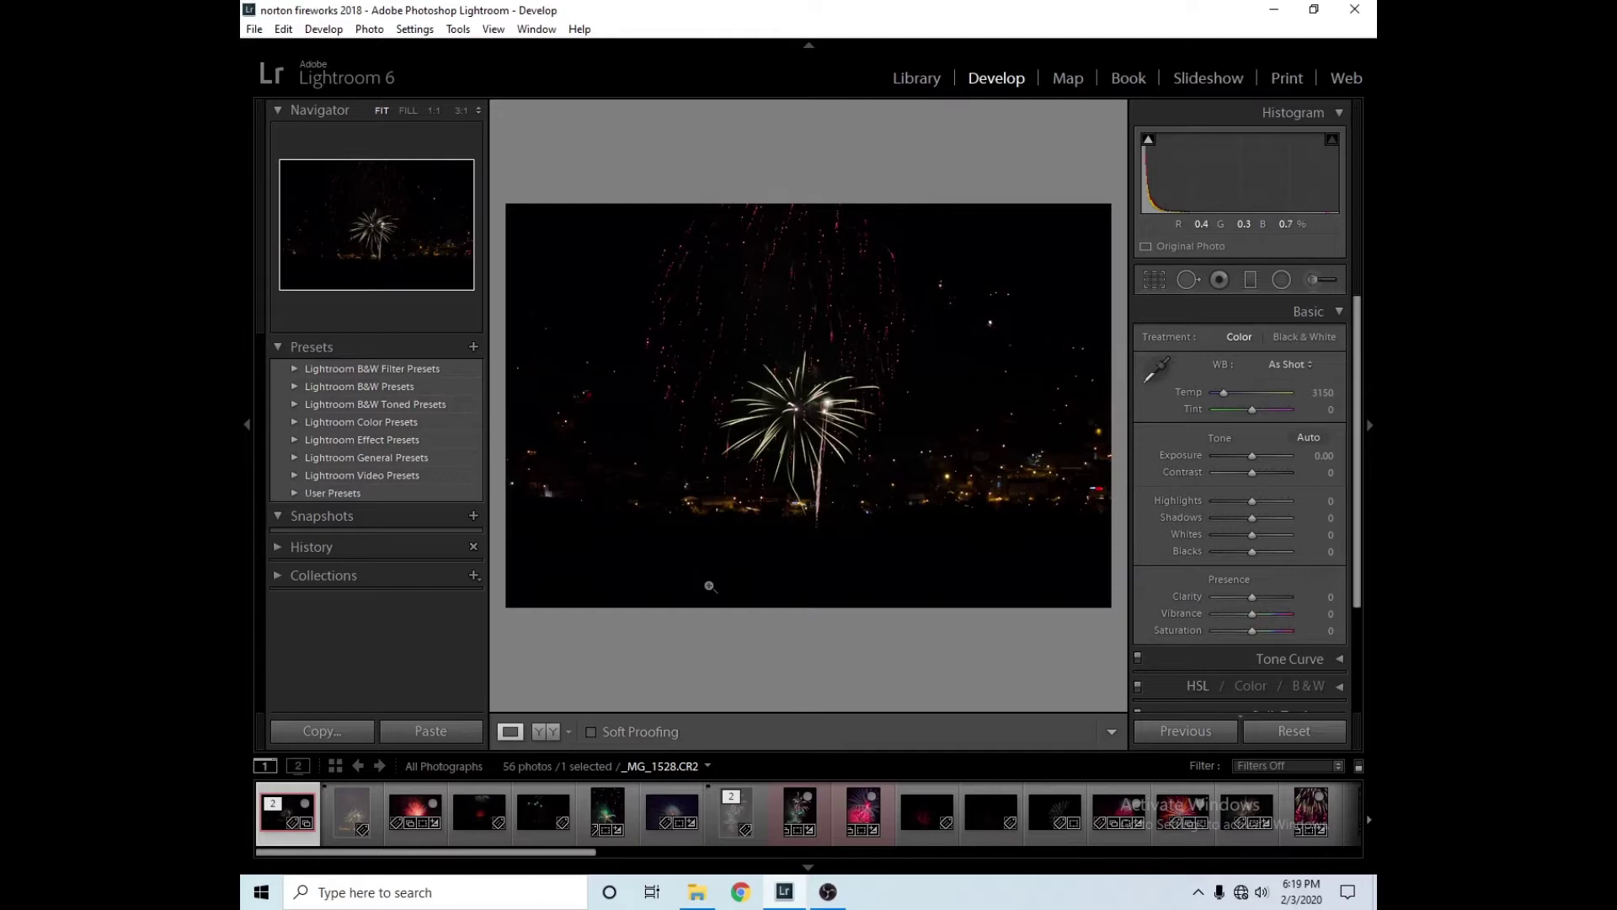
key("ctrl+z")
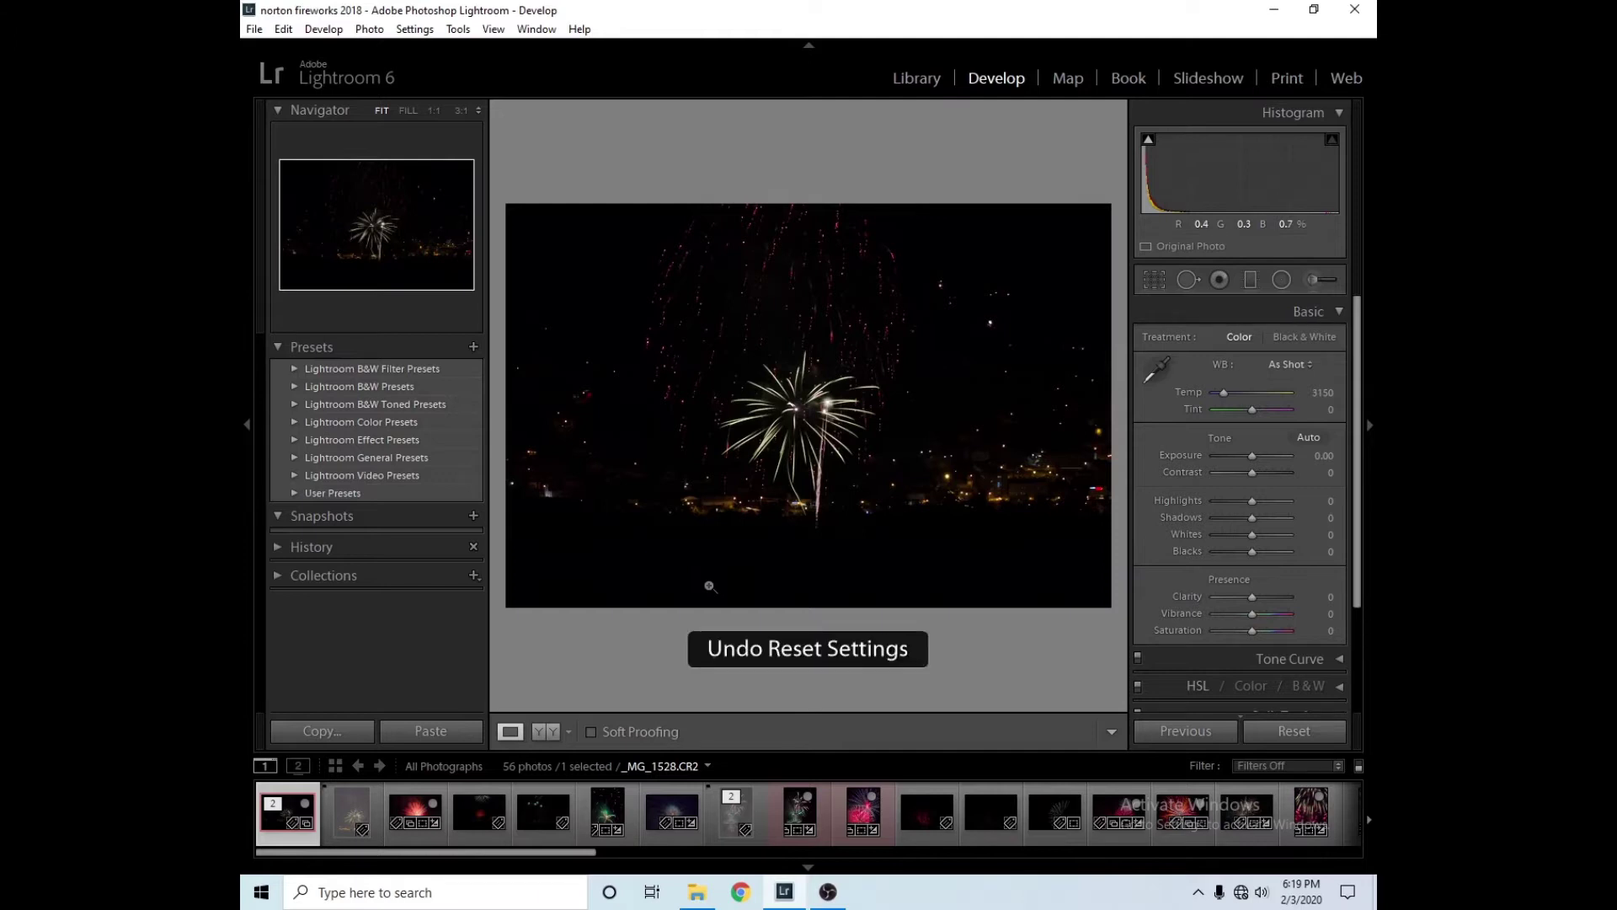
- Review the first photo's crop frame and its lens profile corrections, keeping both as they are
left_click(1156, 281)
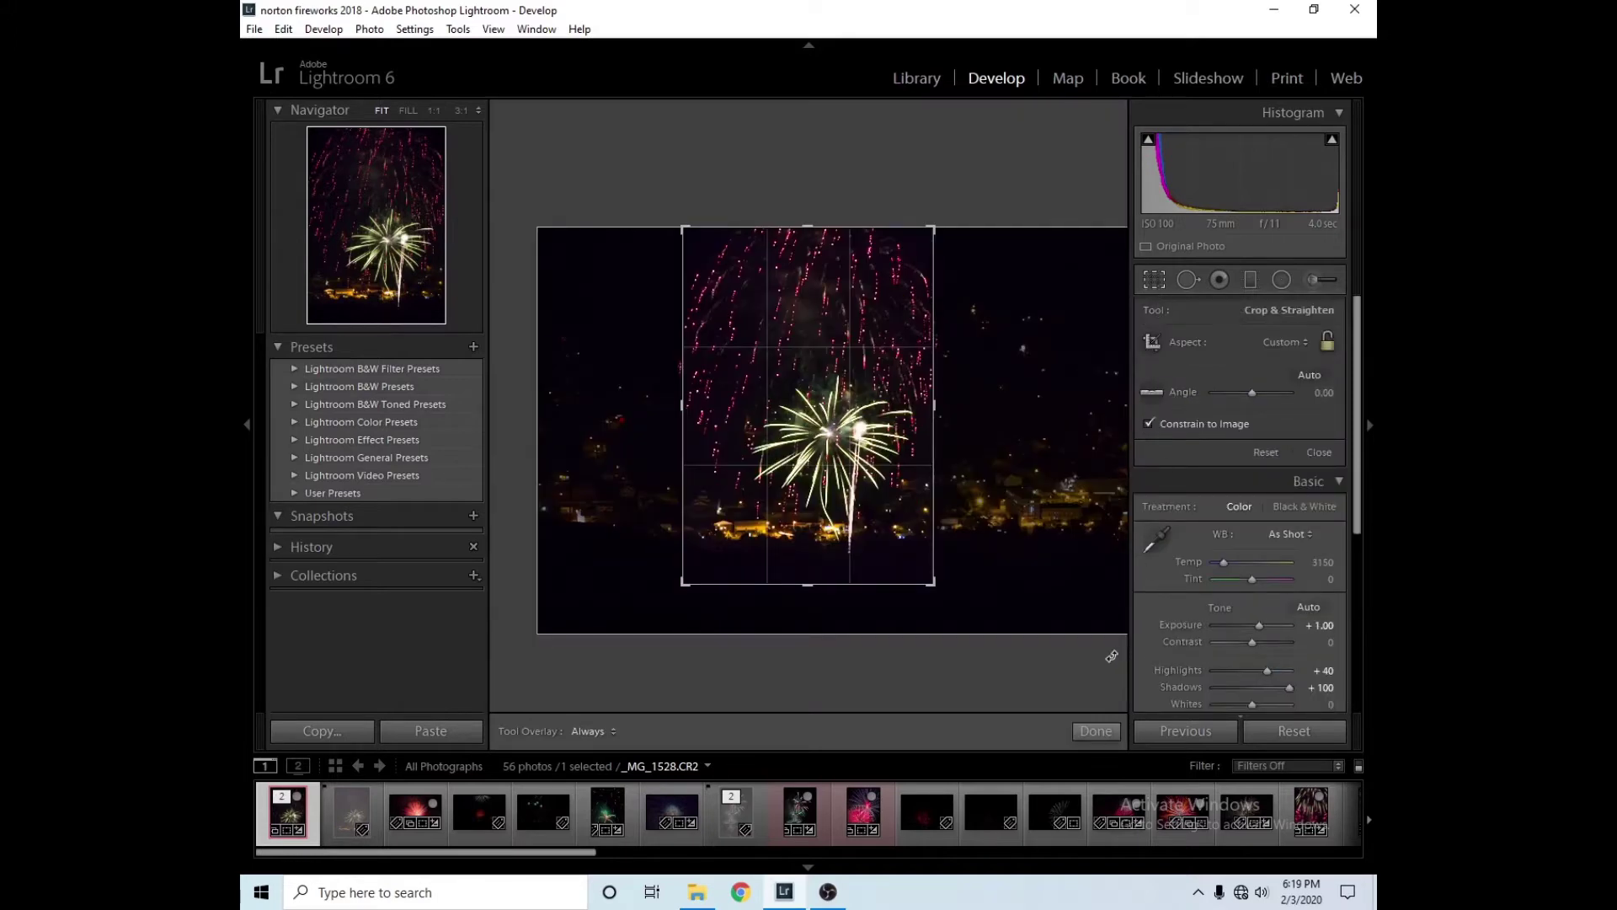
left_click(1108, 729)
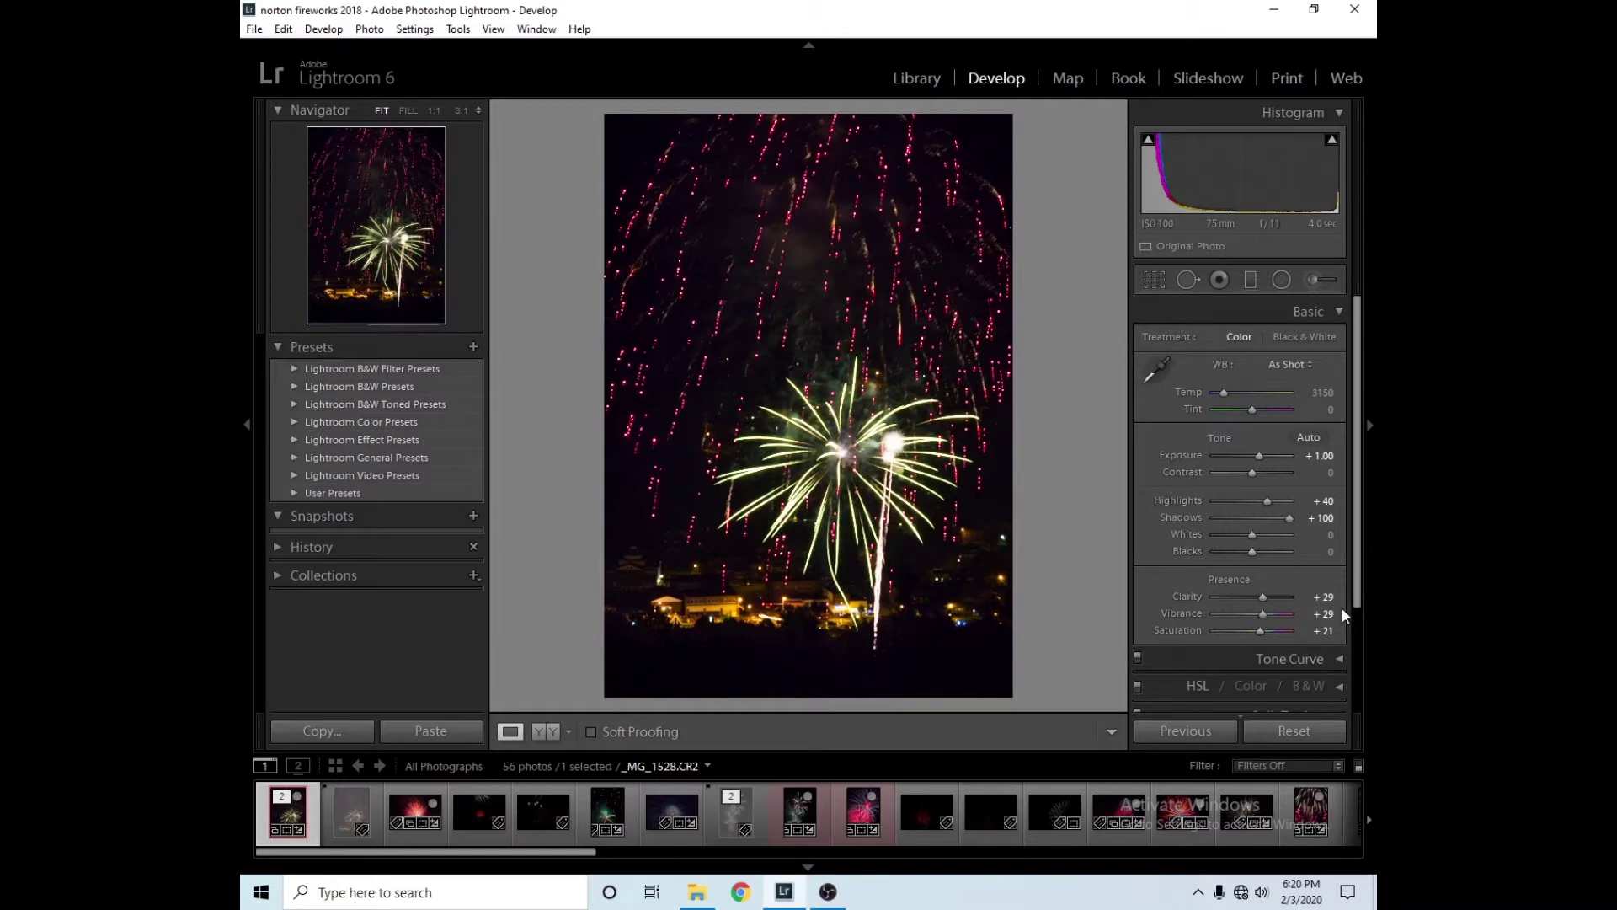
left_click_drag(1359, 590, 1368, 711)
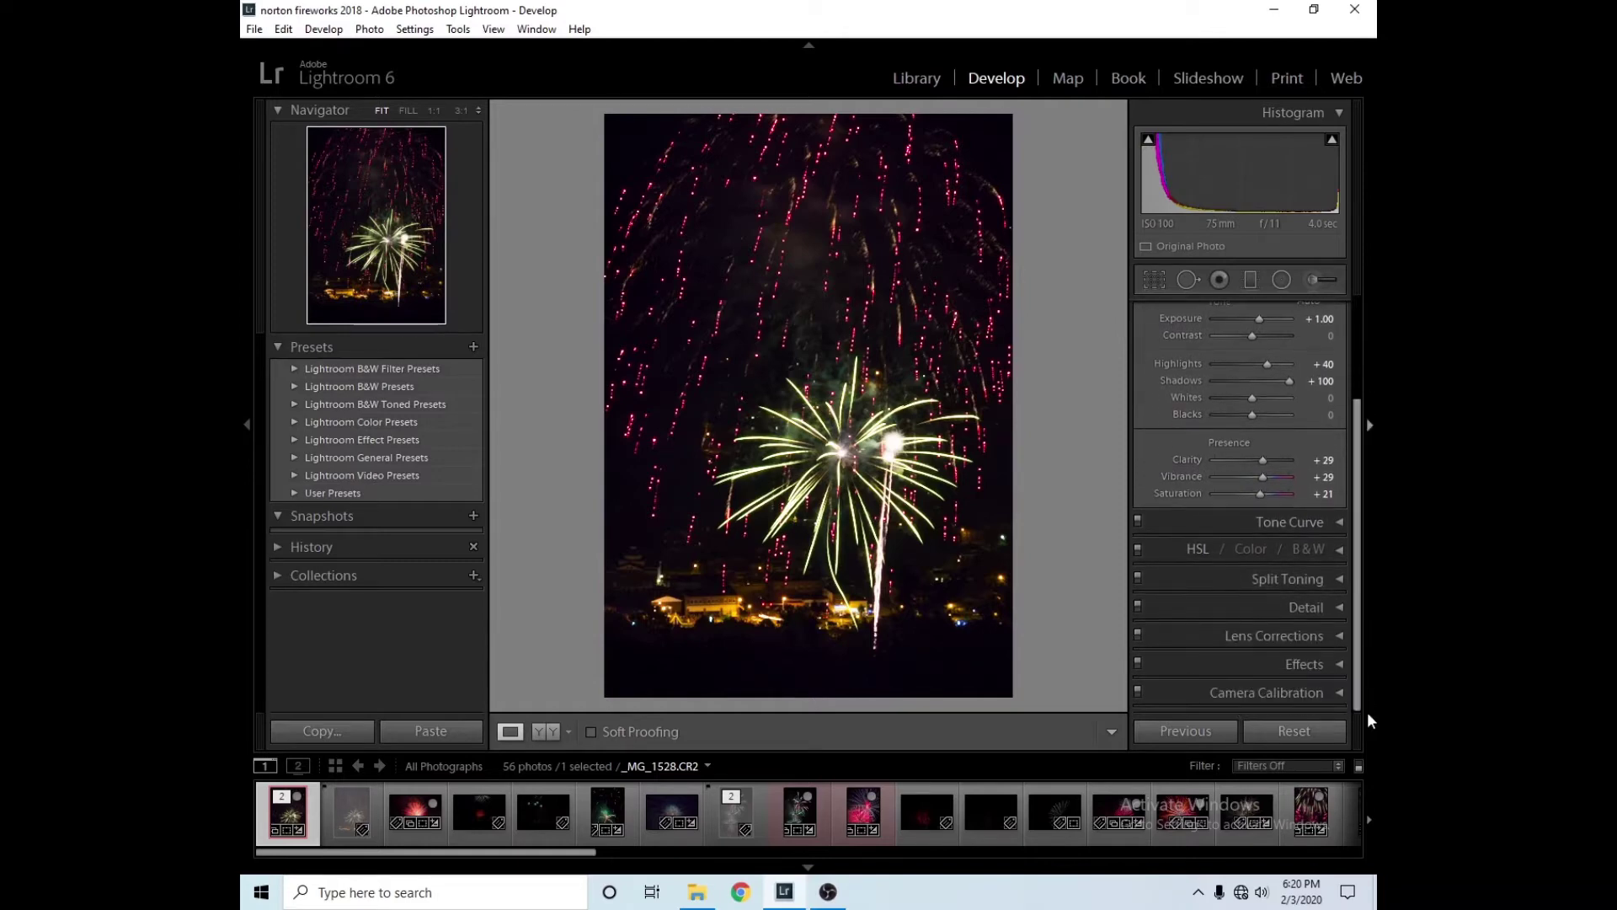
left_click(1342, 635)
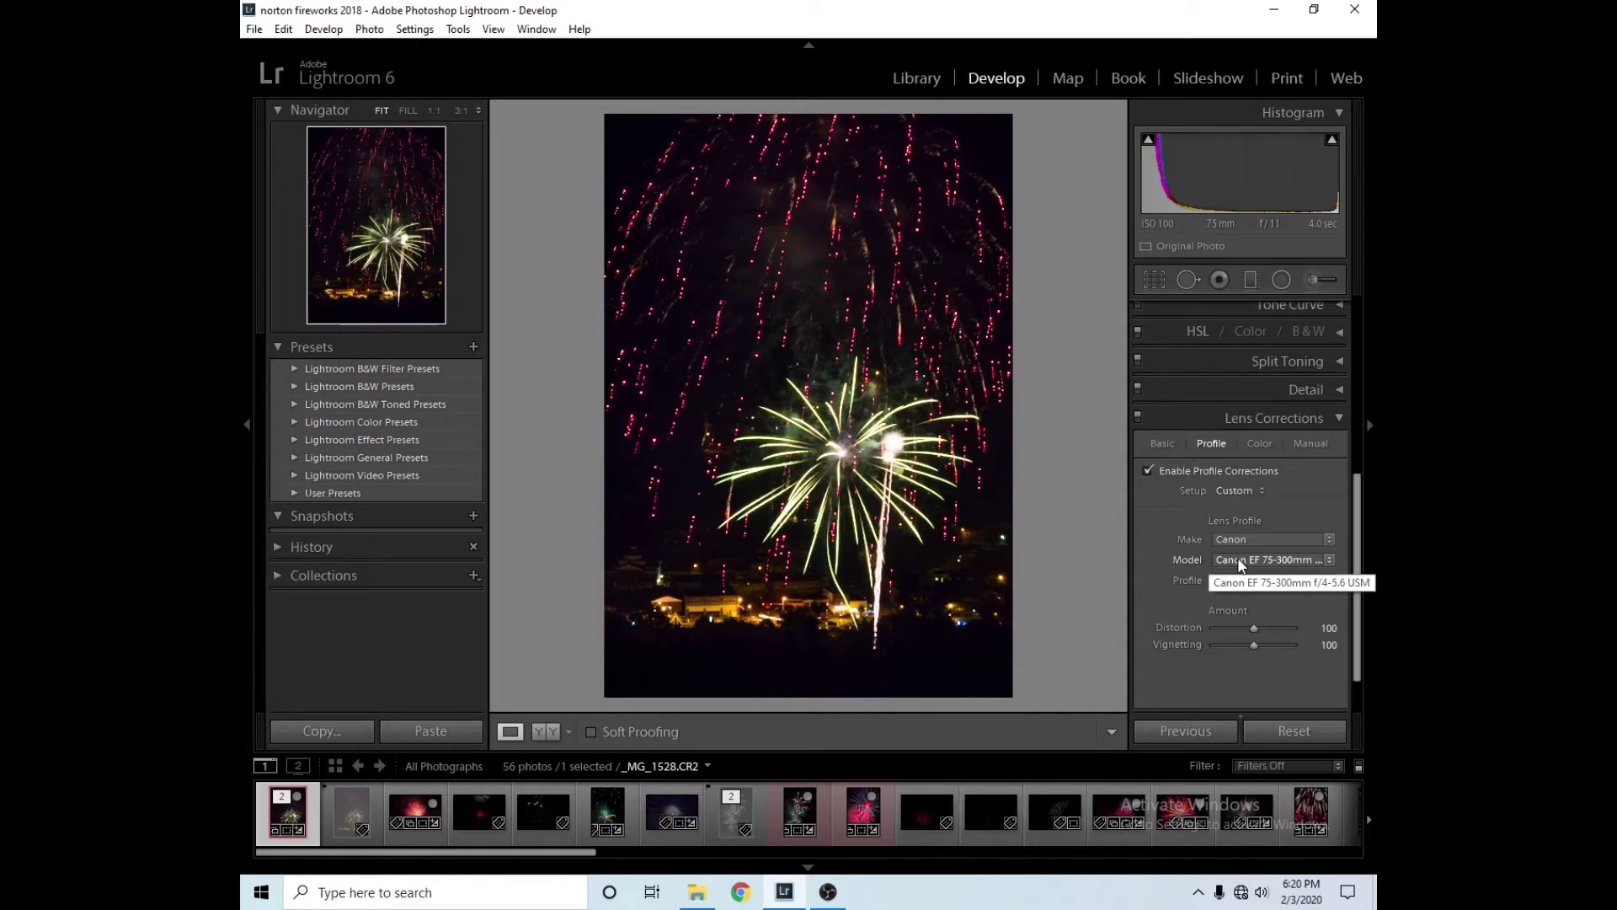
left_click(1336, 417)
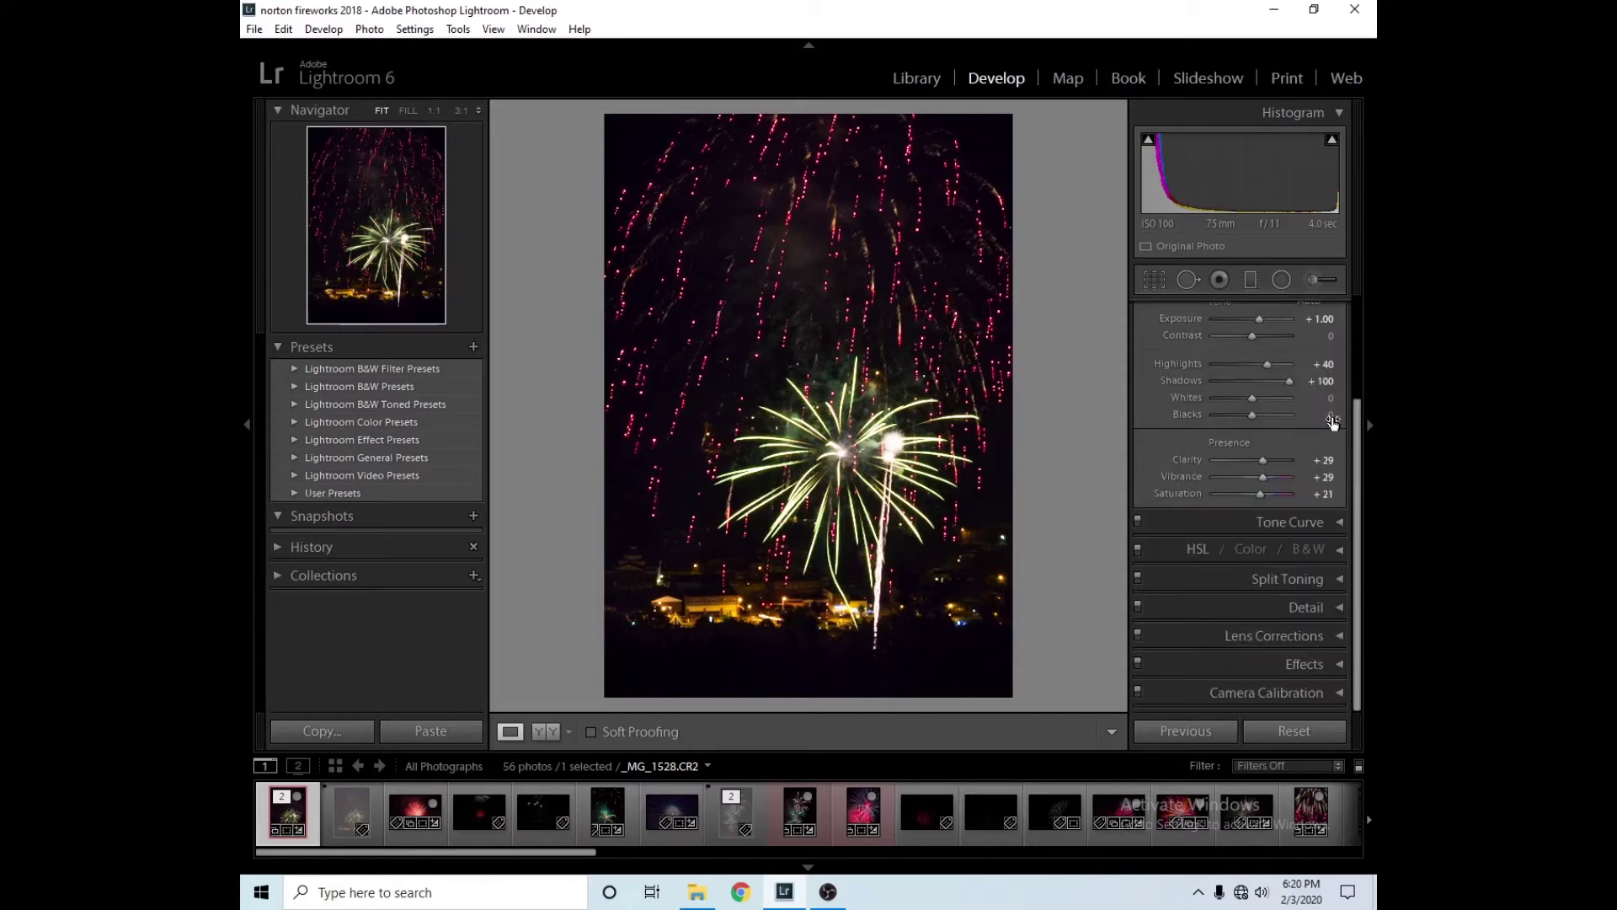
scroll(1276, 406, "up", 2)
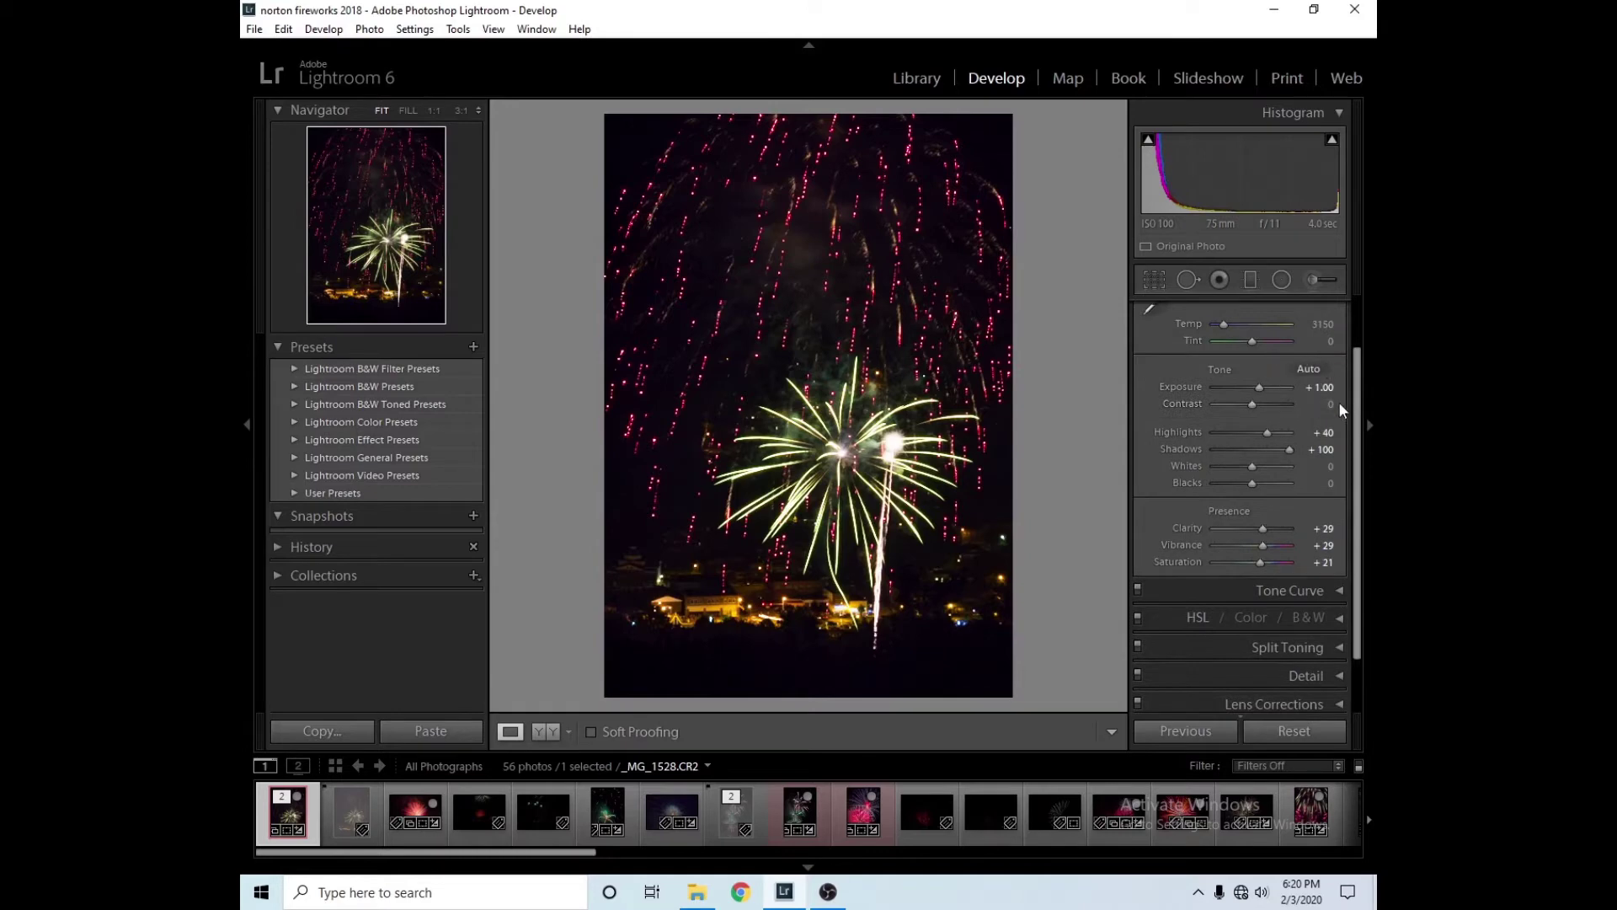
scroll(1358, 437, "up", 2)
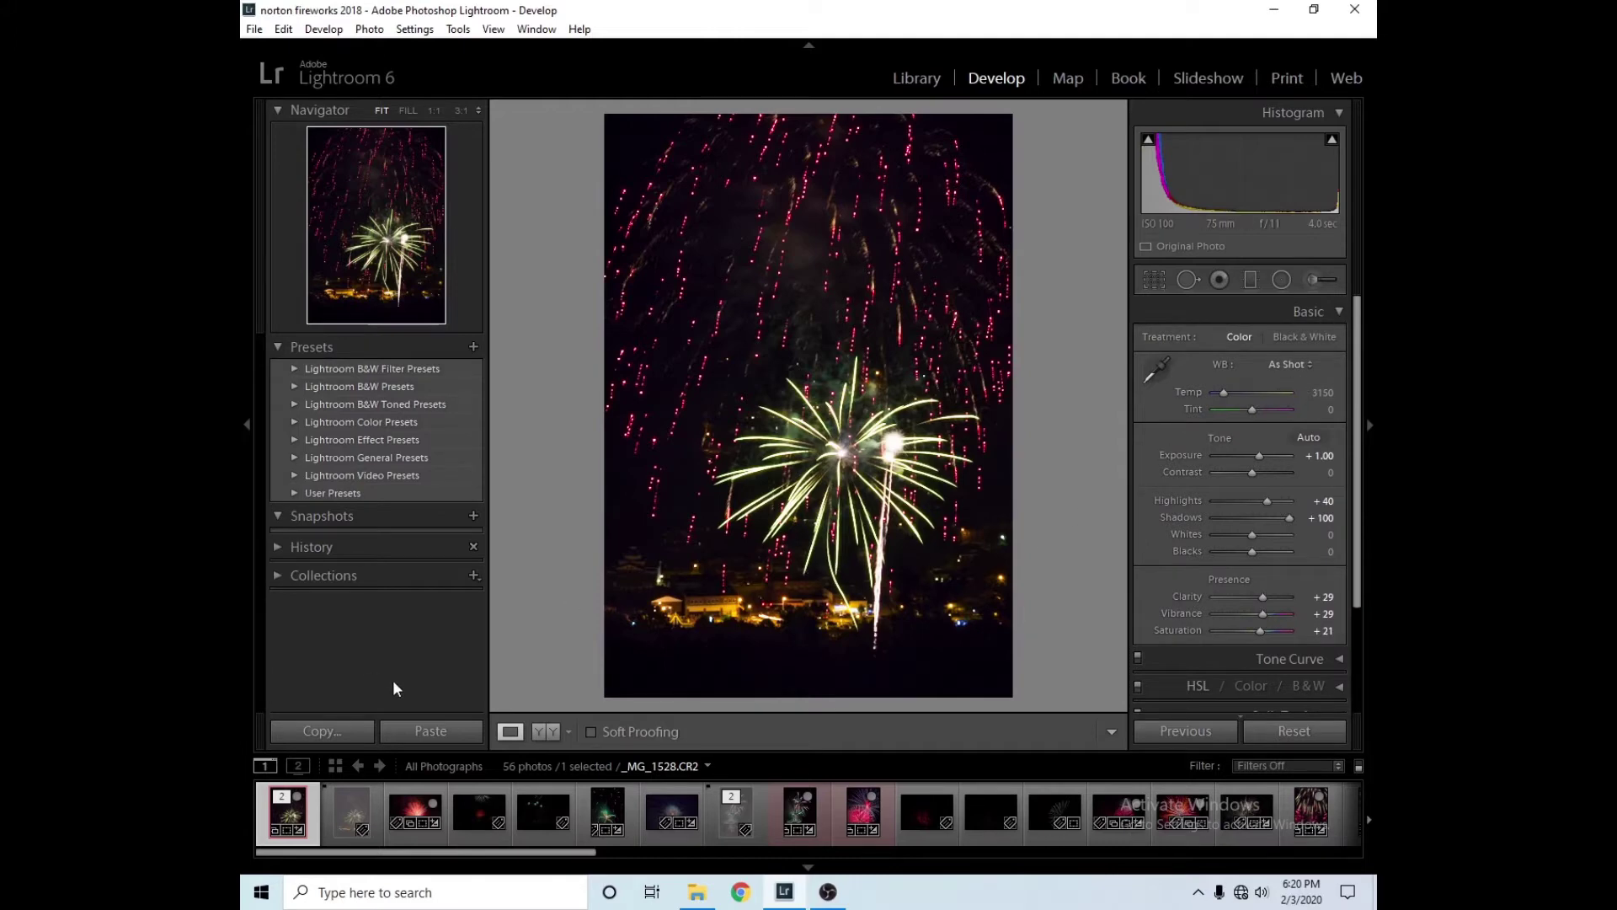
- Compare photo _MG_1529.CR2 with its original by resetting and restoring the edits, and review its crop frame
left_click(408, 813)
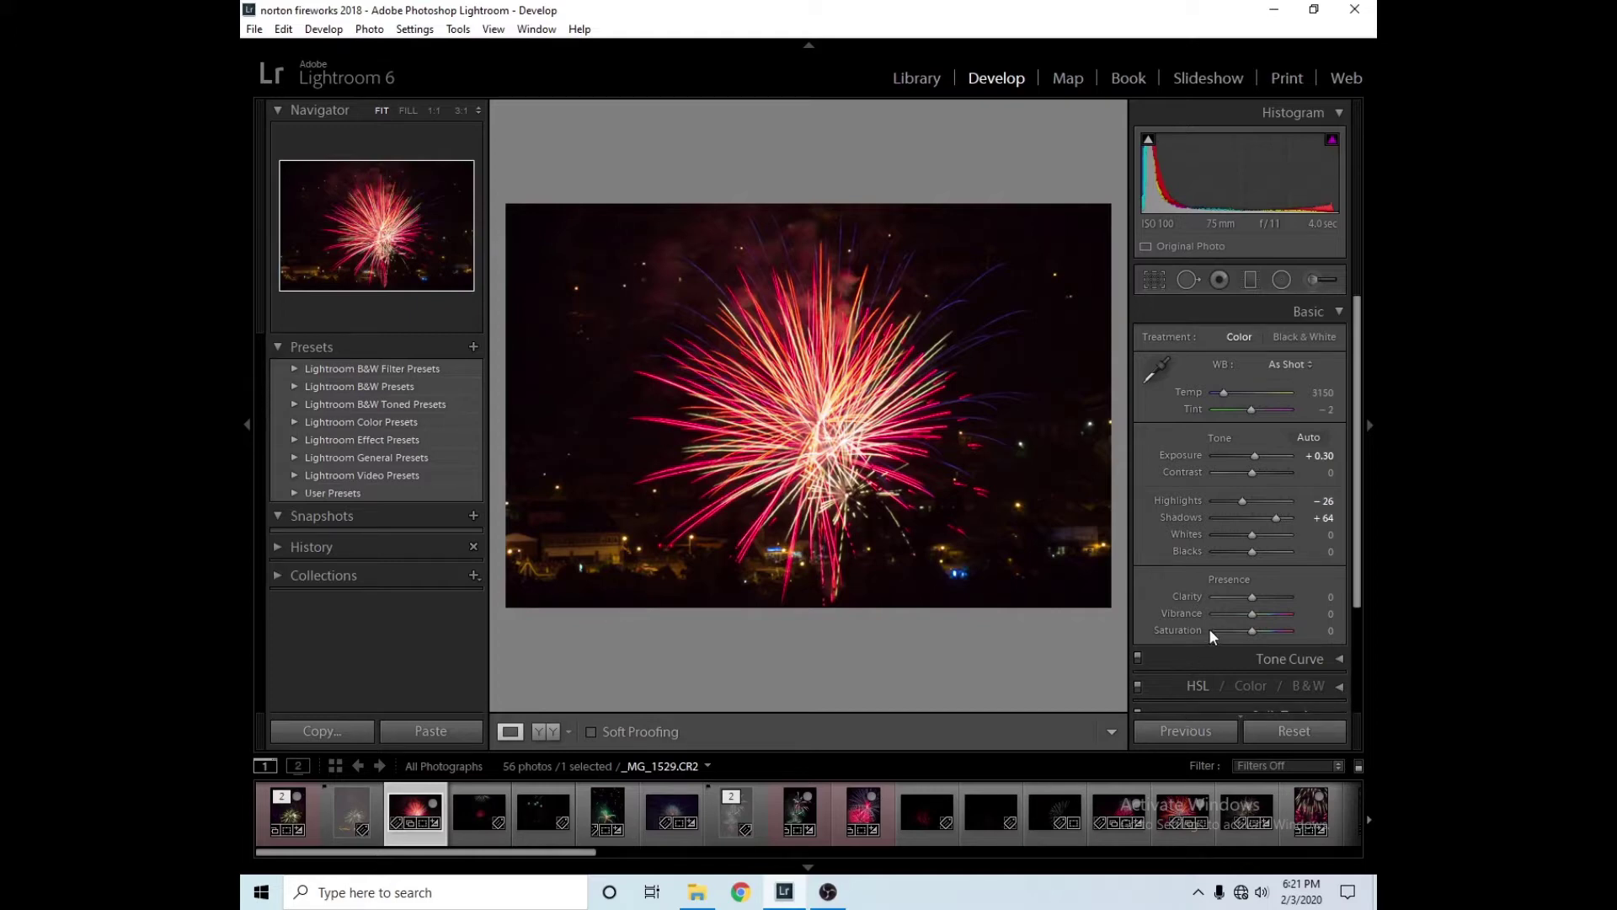
left_click(1306, 731)
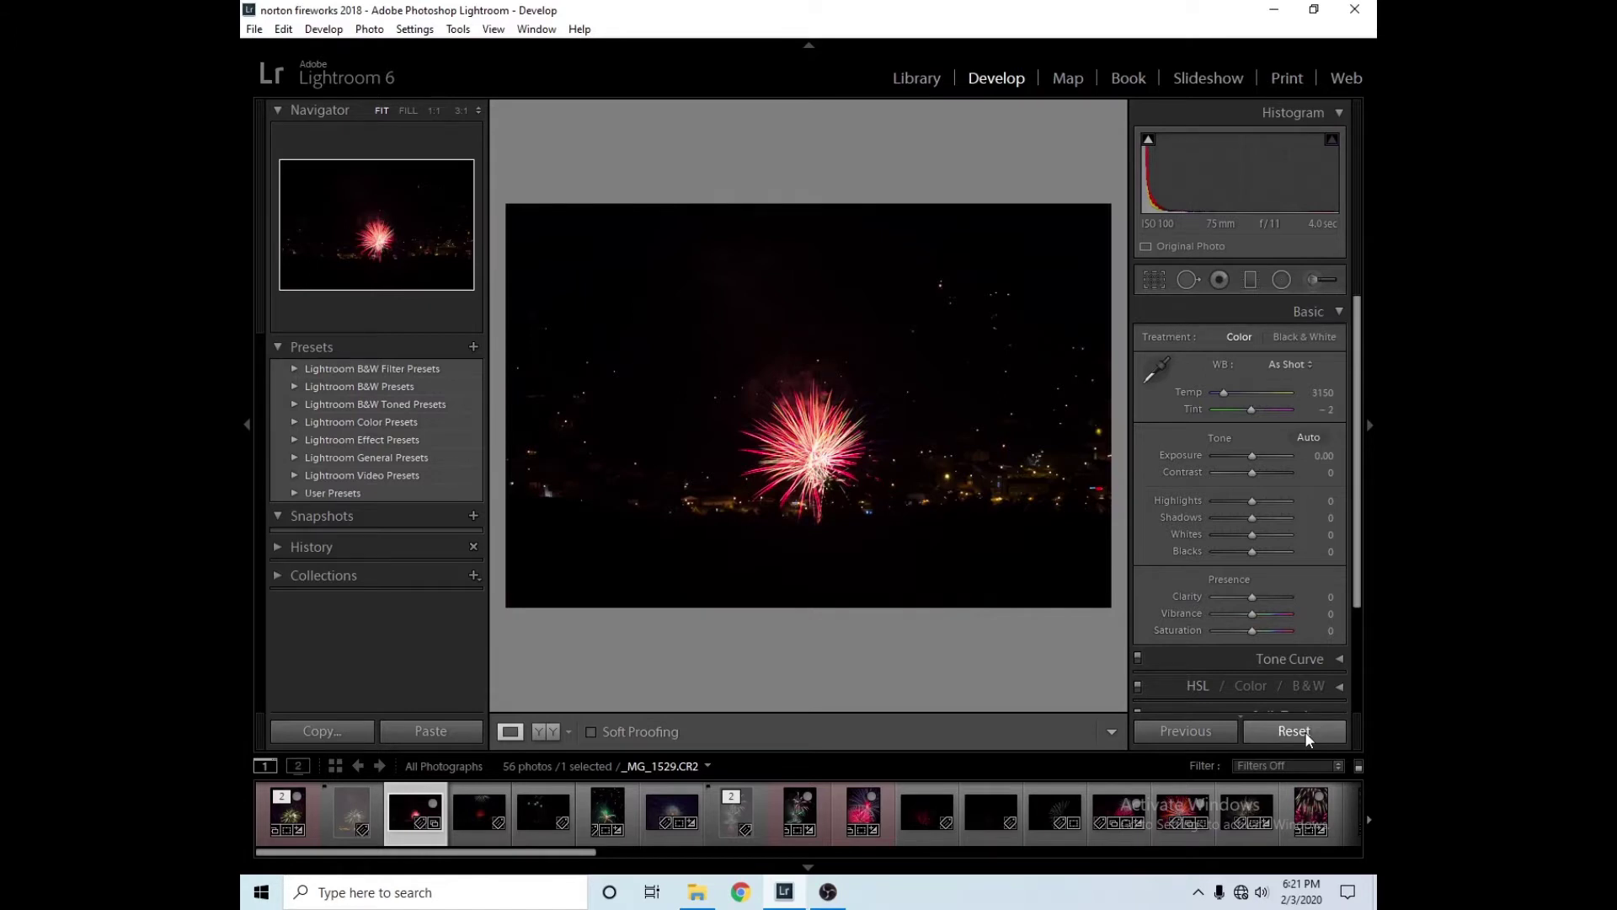
key("ctrl+z")
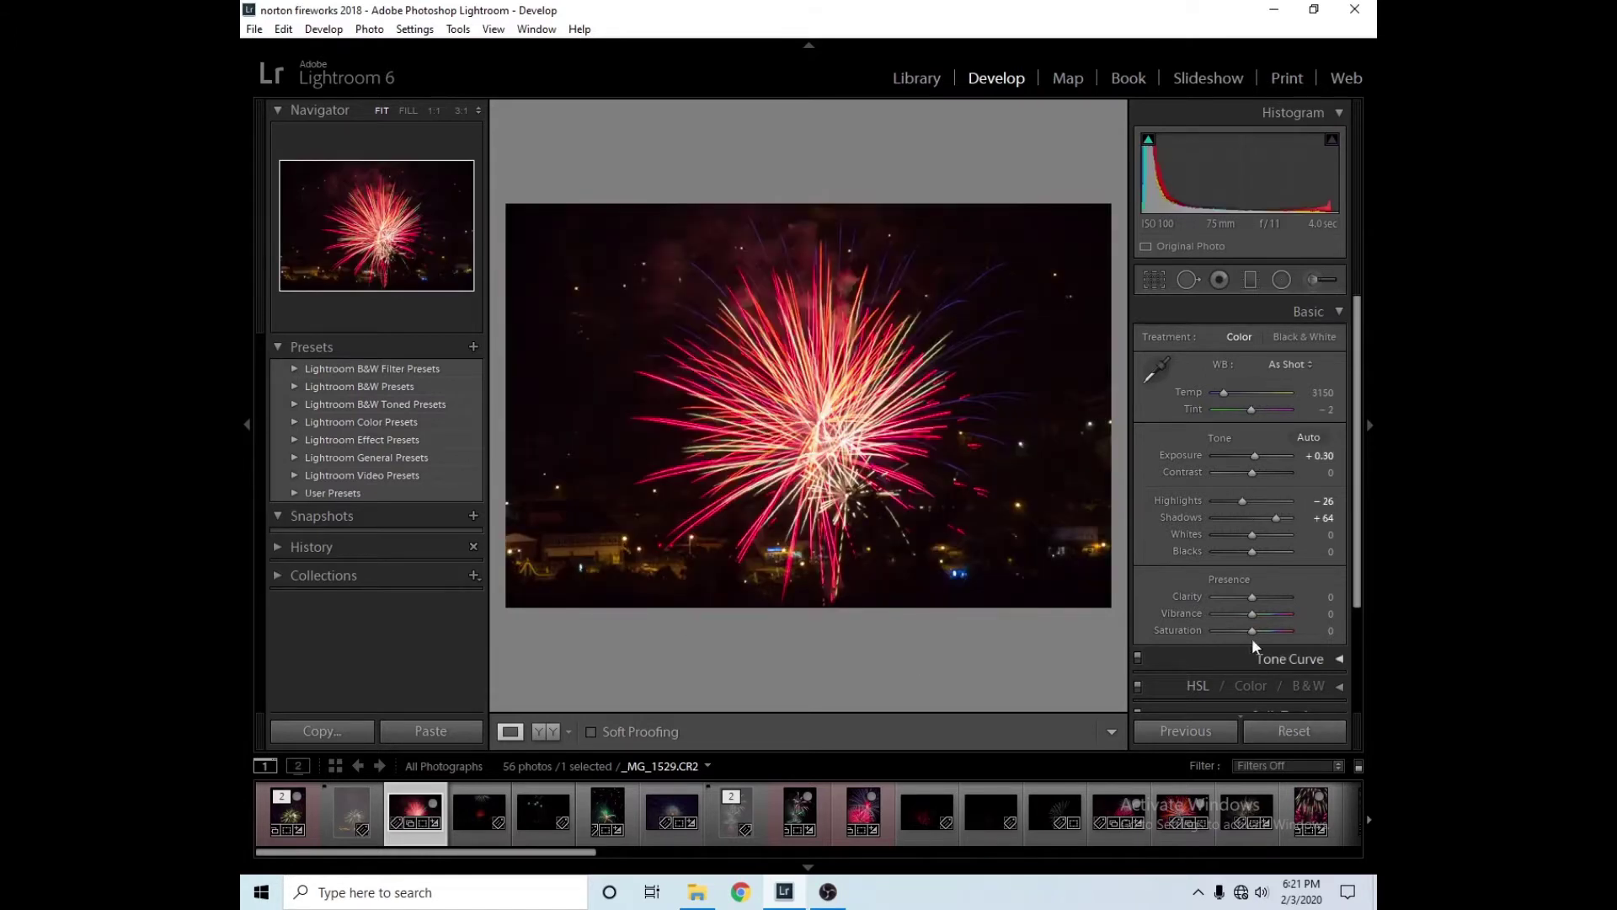
left_click(1151, 281)
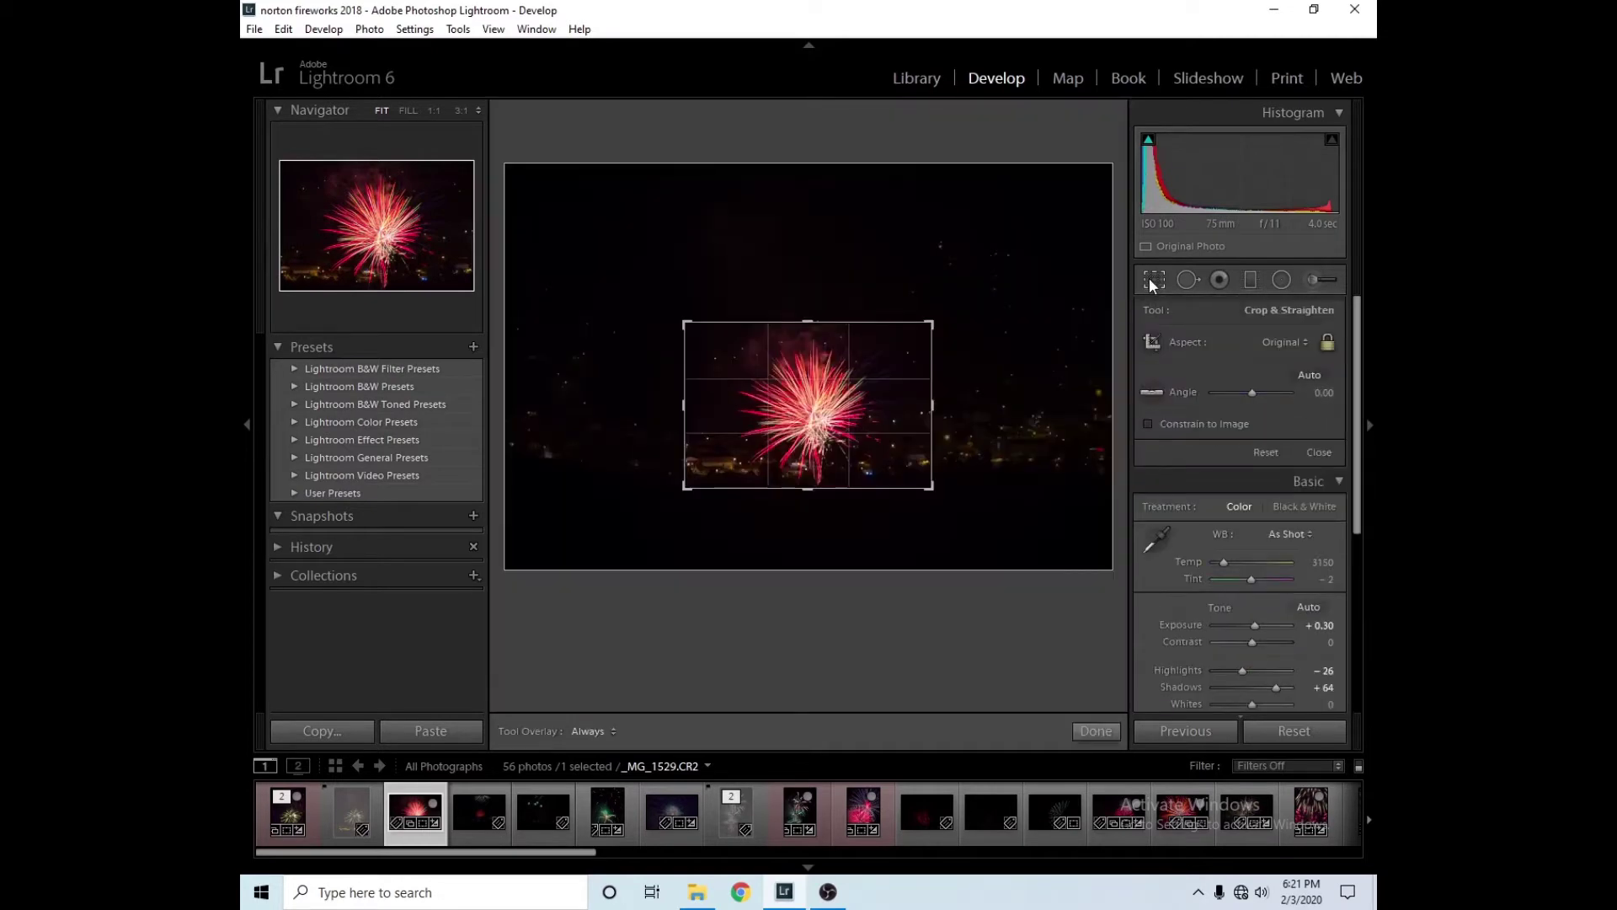
left_click(1097, 732)
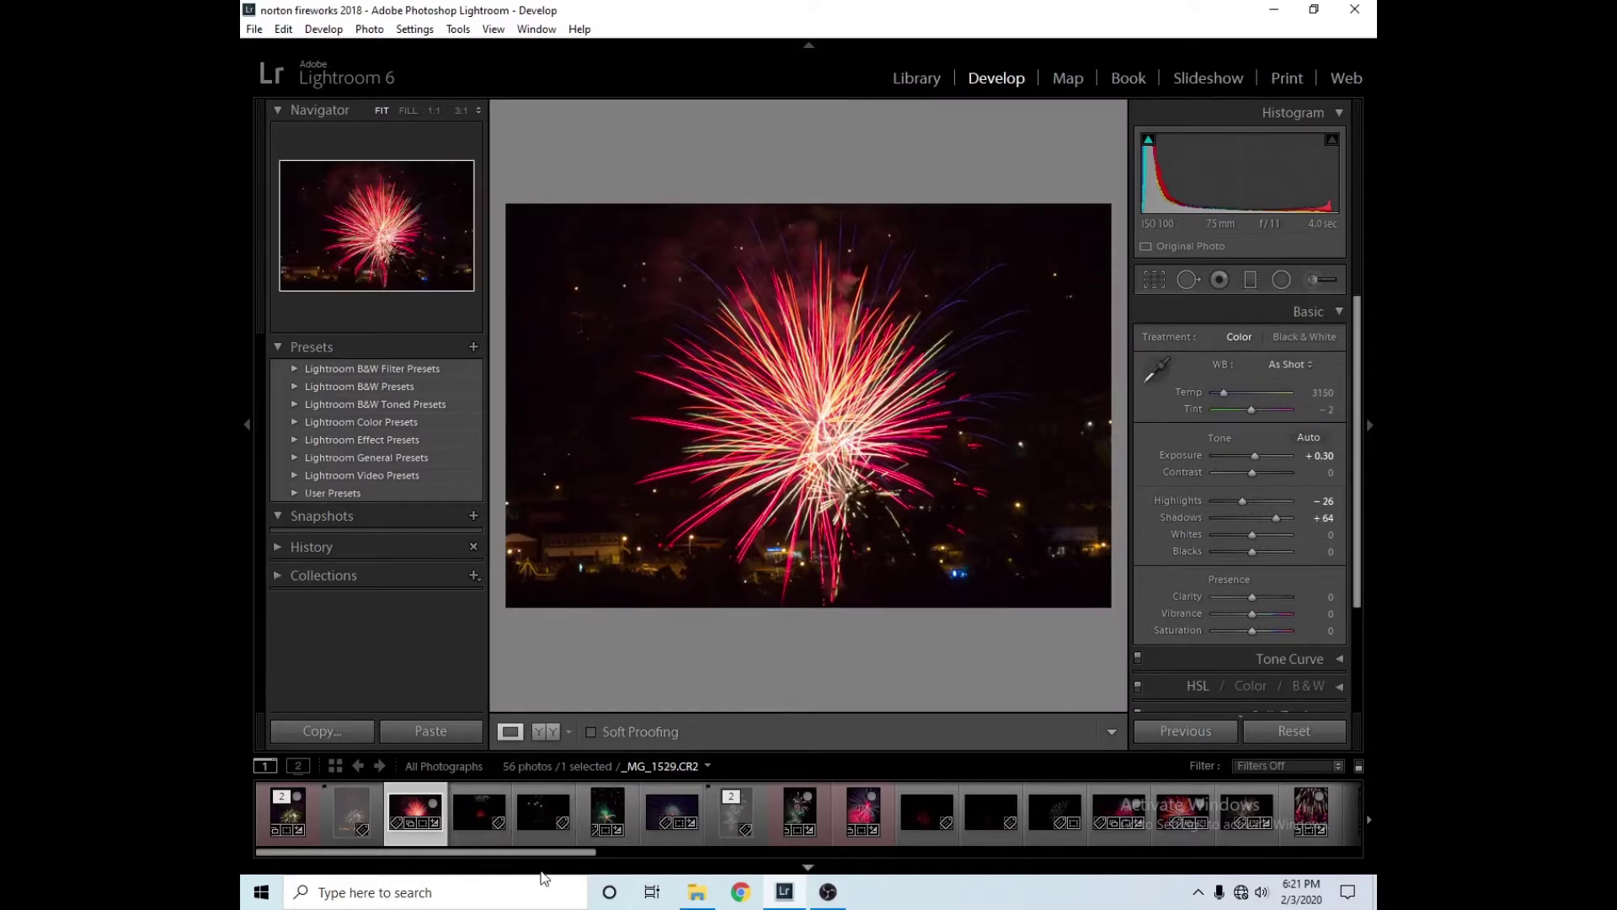
- Open photo _MG_1533.CR2, reset its adjustments to compare with the original, and undo the reset
left_click(600, 801)
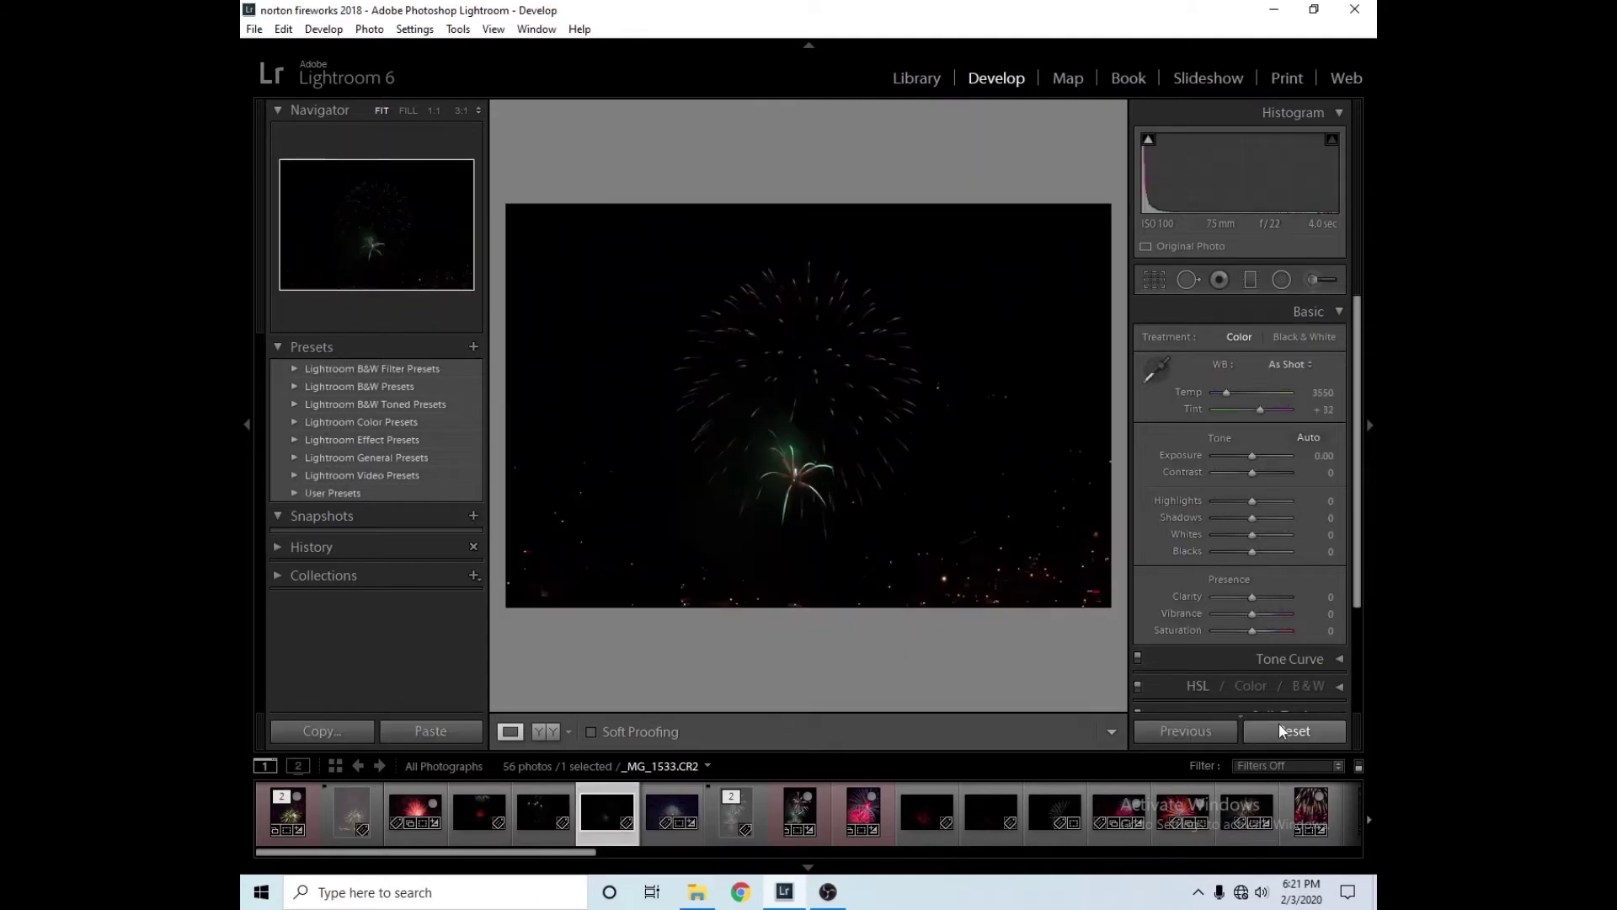
key("ctrl+z")
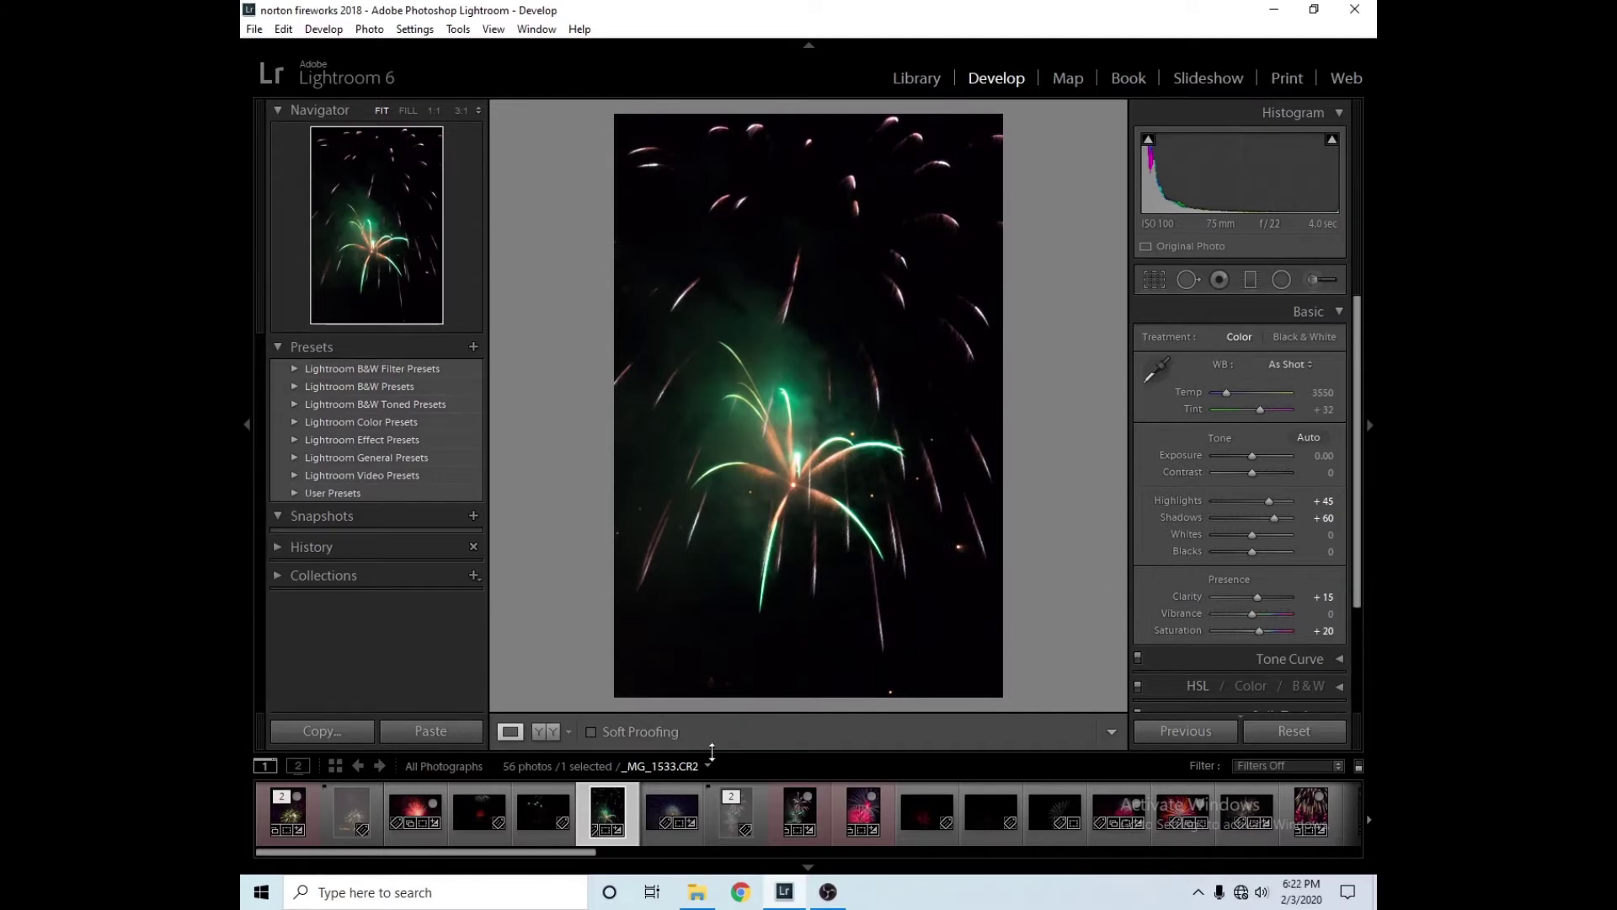
- Compare photo _MG_1534.CR2 with its original by resetting and restoring the edits, and review its crop frame
left_click(665, 802)
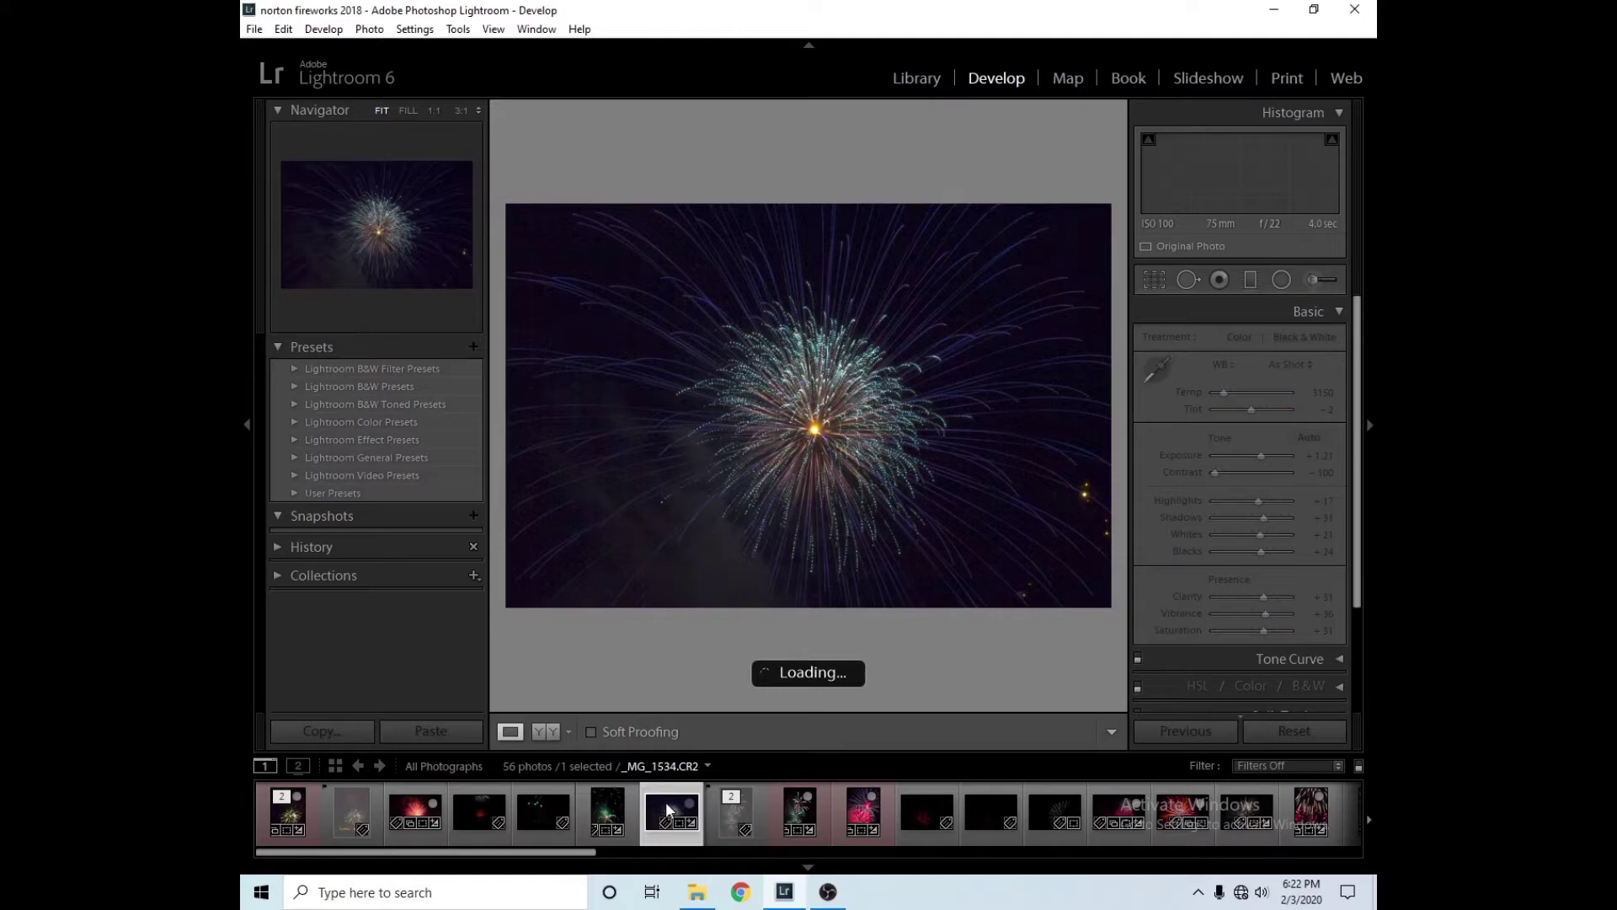
left_click(1286, 731)
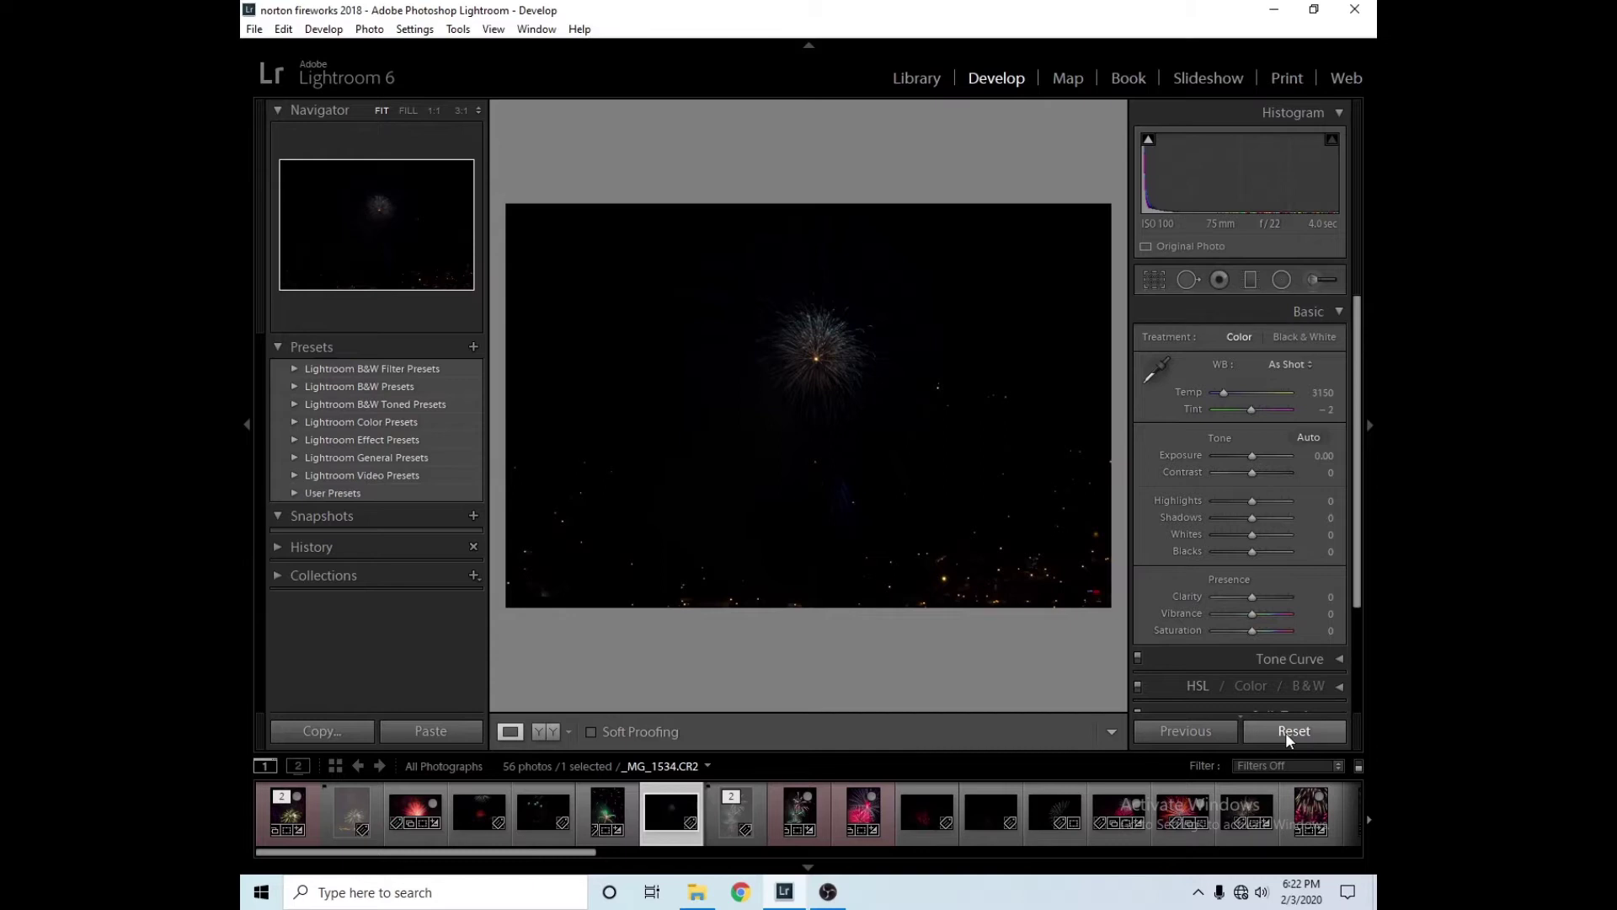
key("ctrl+z")
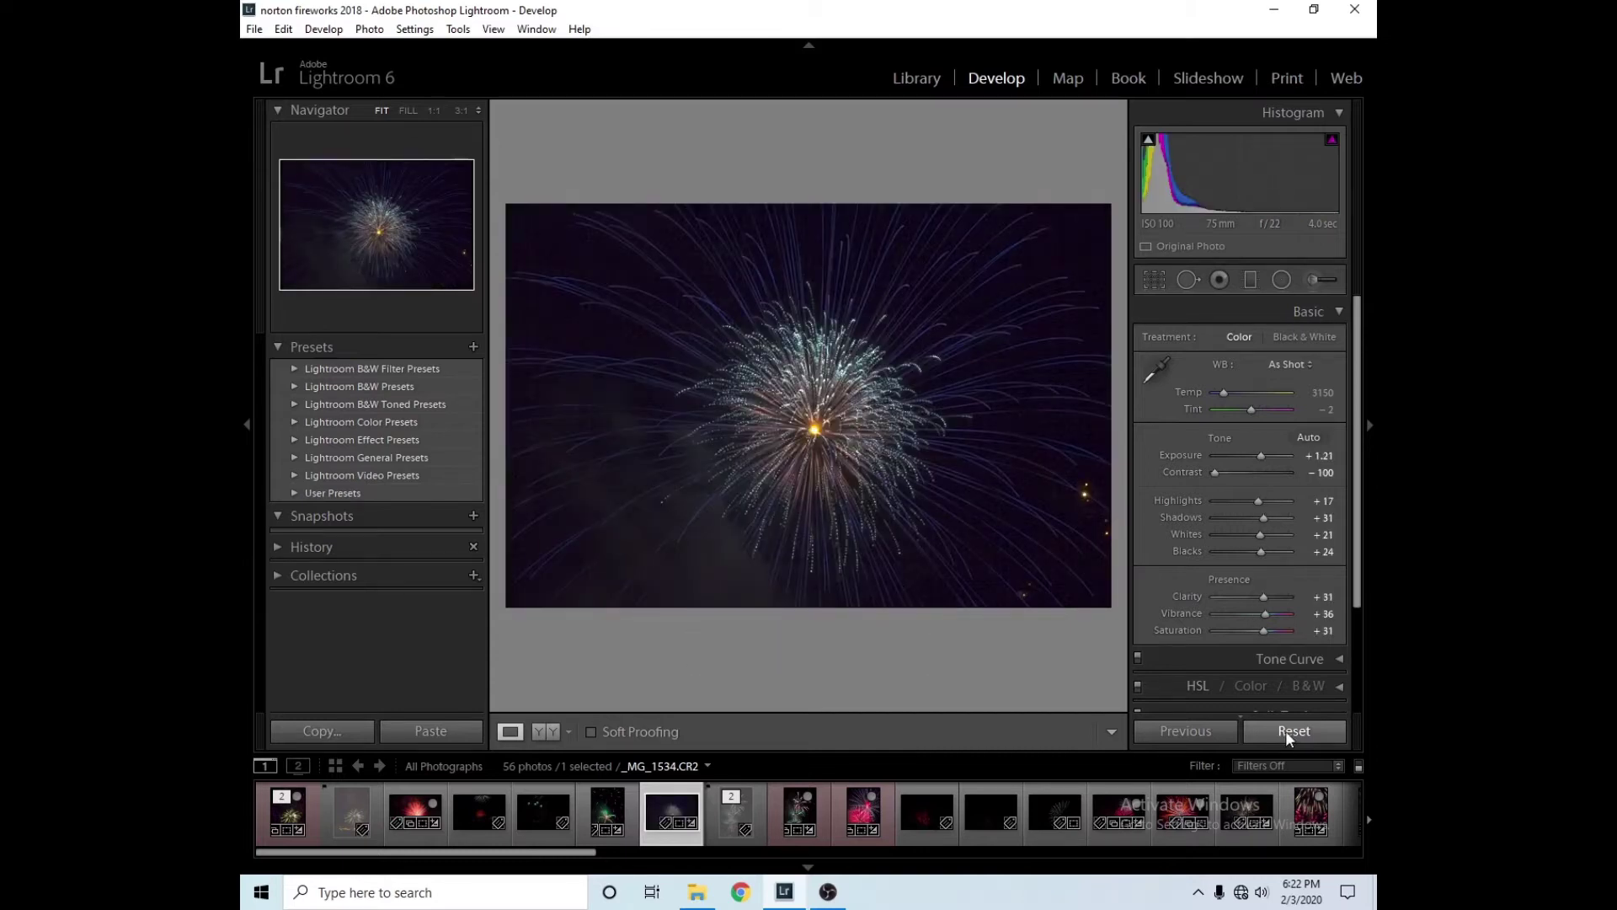
left_click(1154, 280)
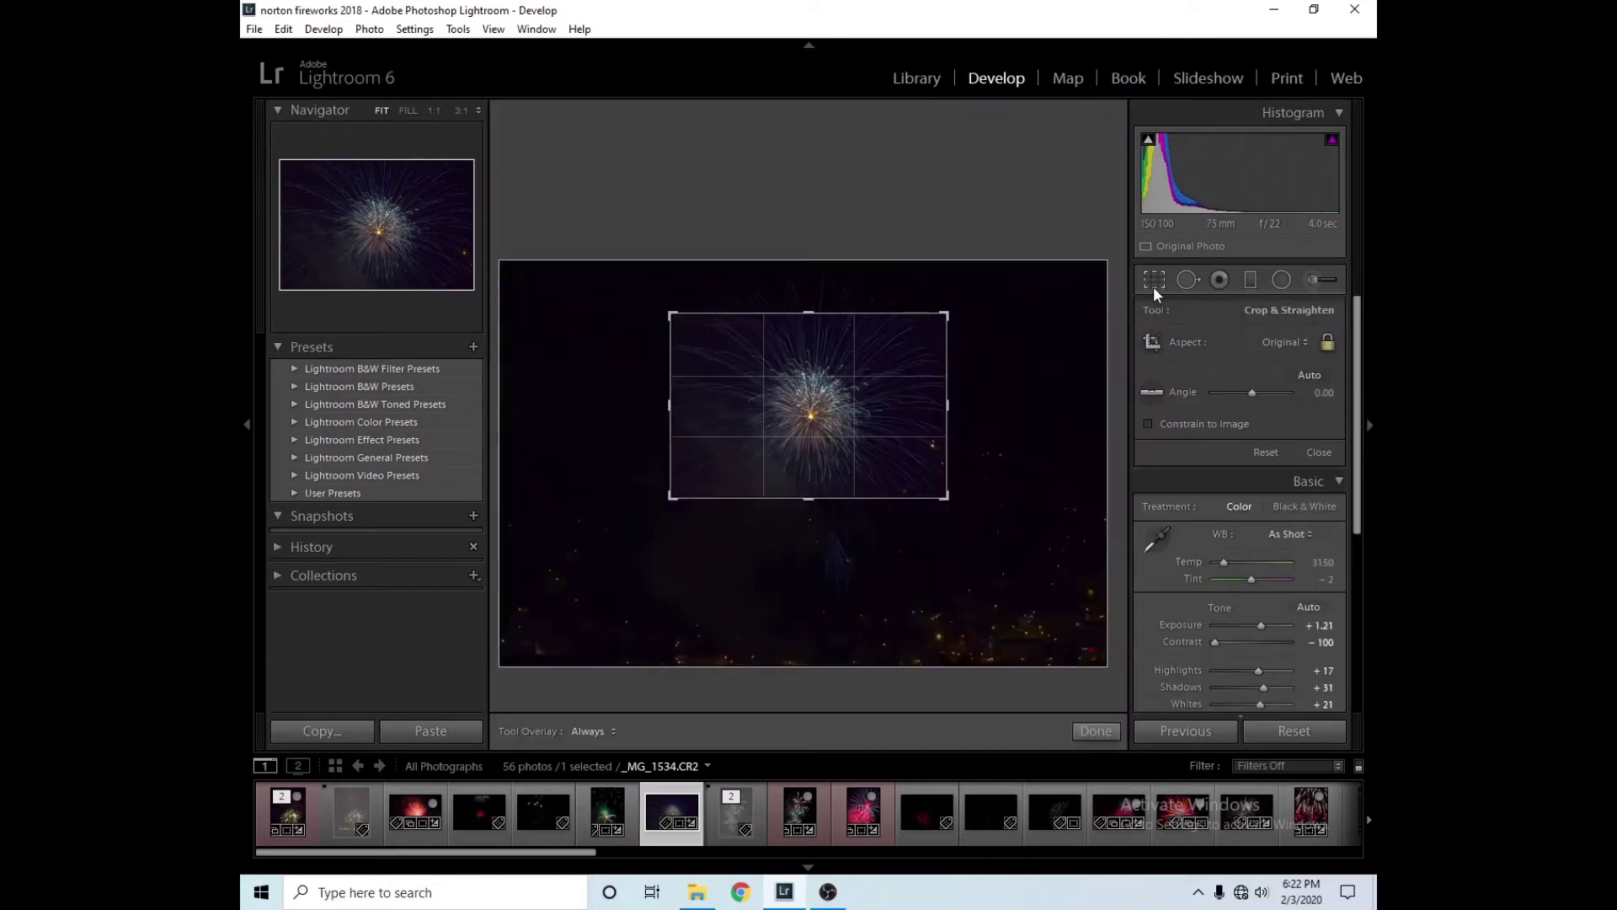
left_click(1095, 731)
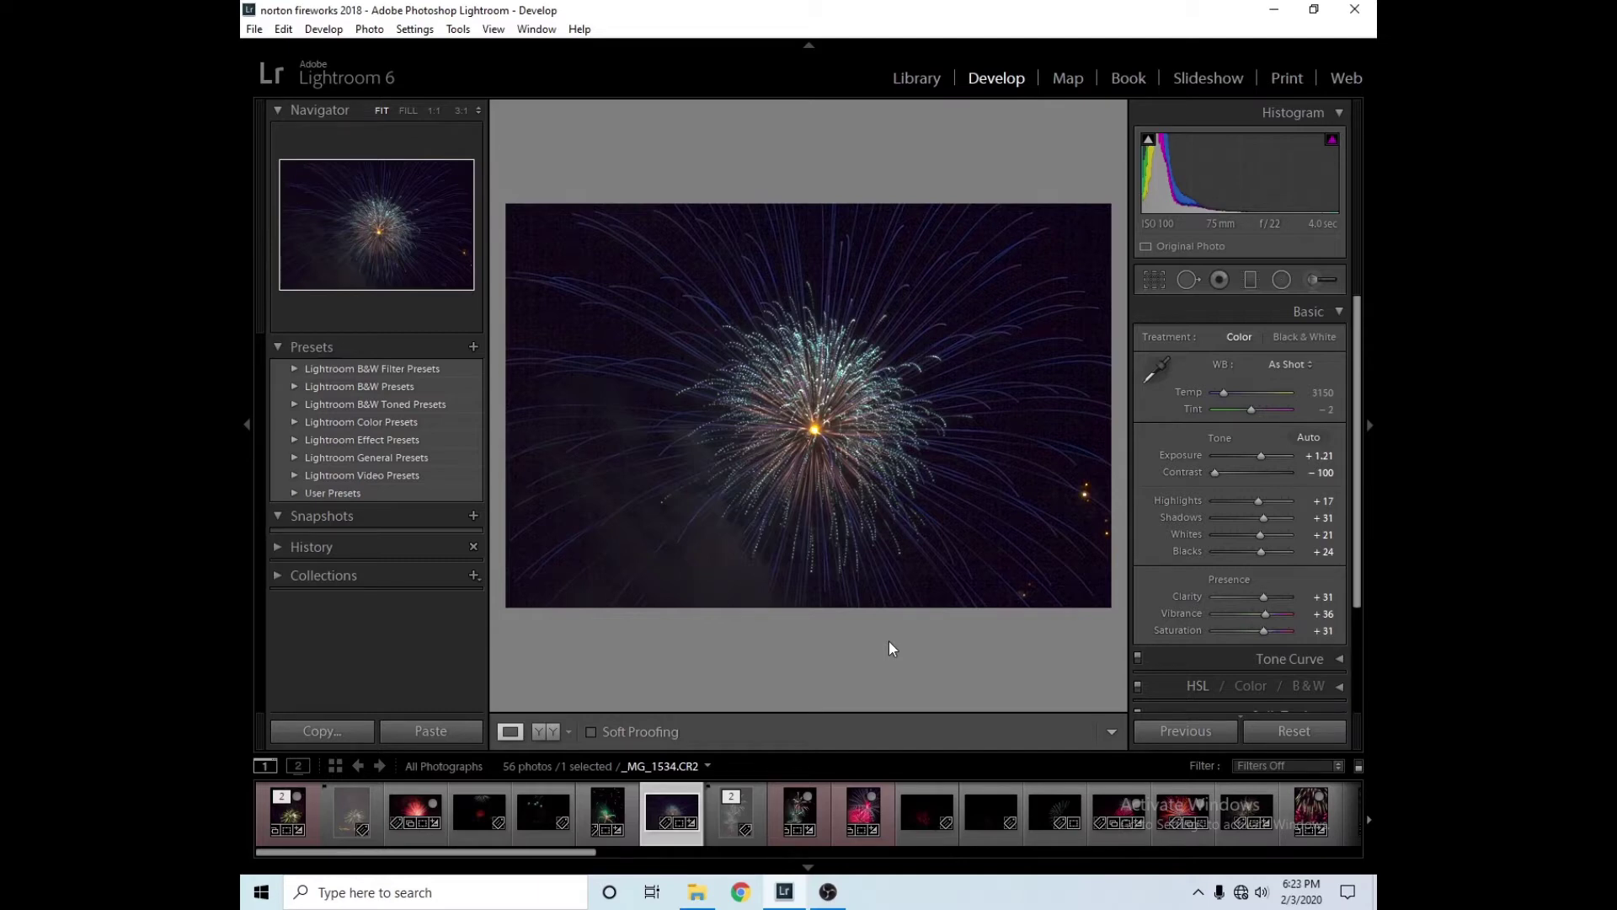
- Open photo _MG_1535.CR2, reset its adjustments to compare with the original, and undo the reset
left_click(794, 816)
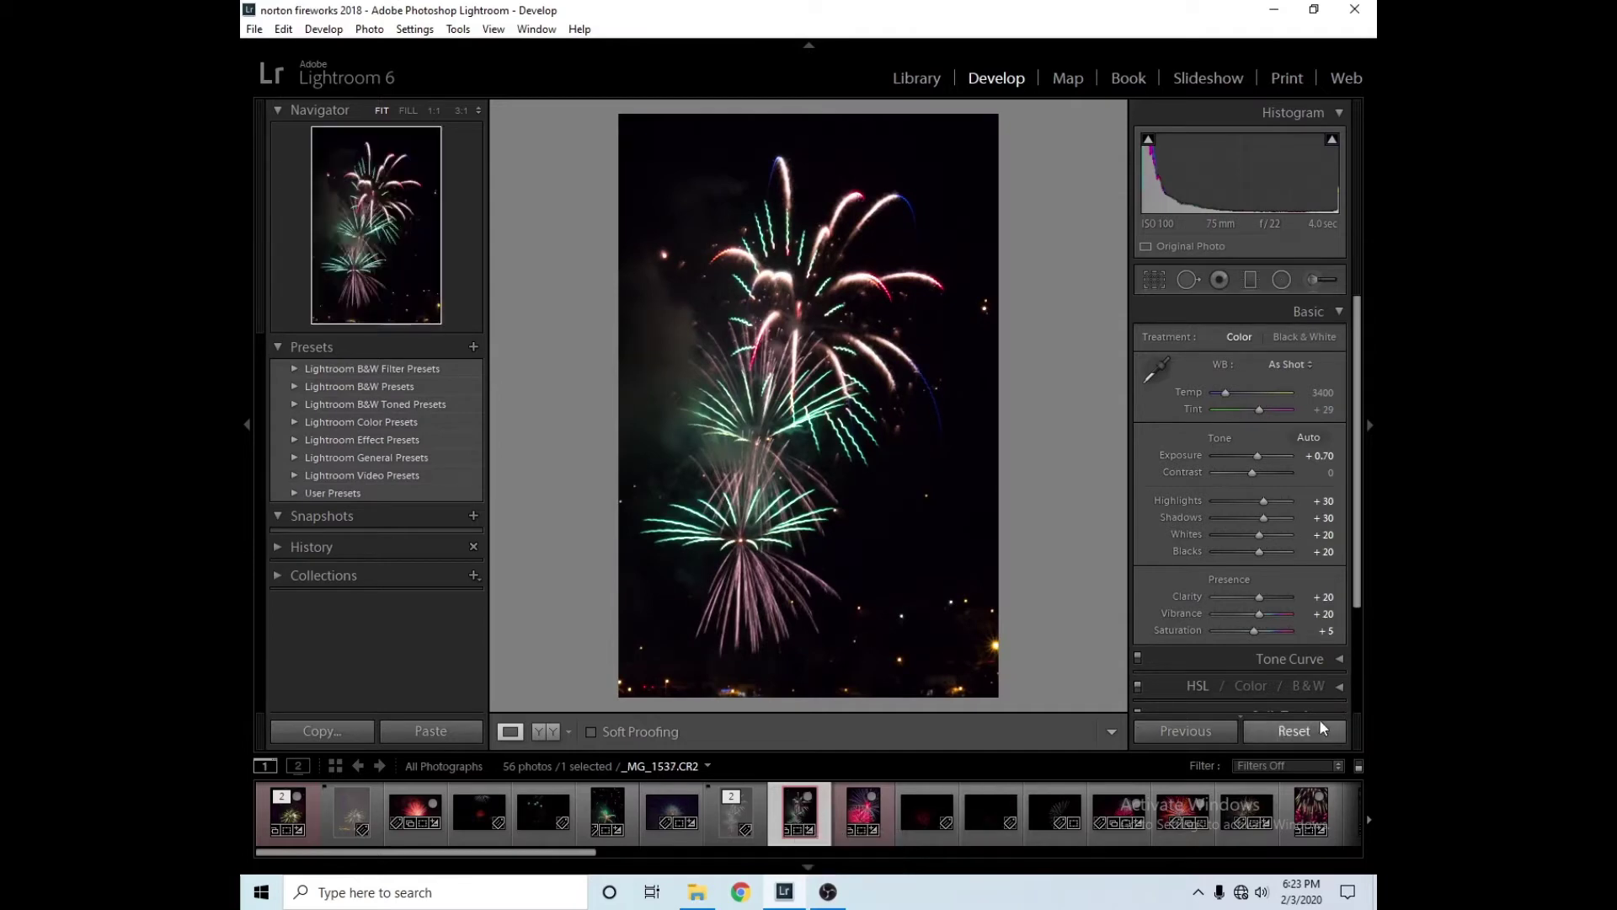
left_click(1300, 732)
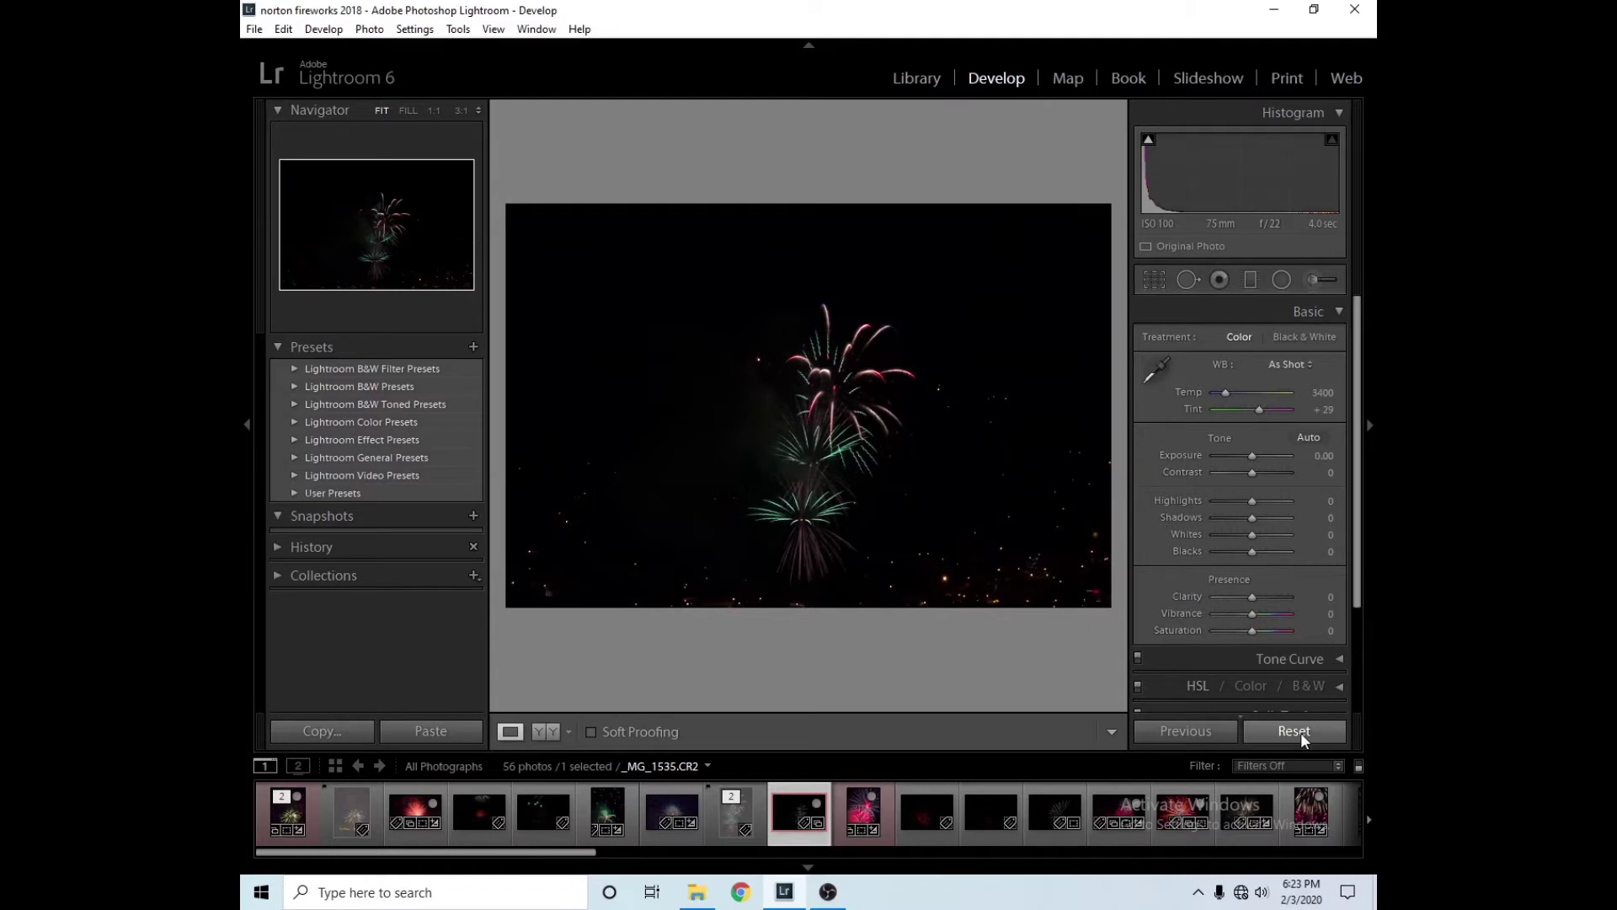
key("ctrl+z")
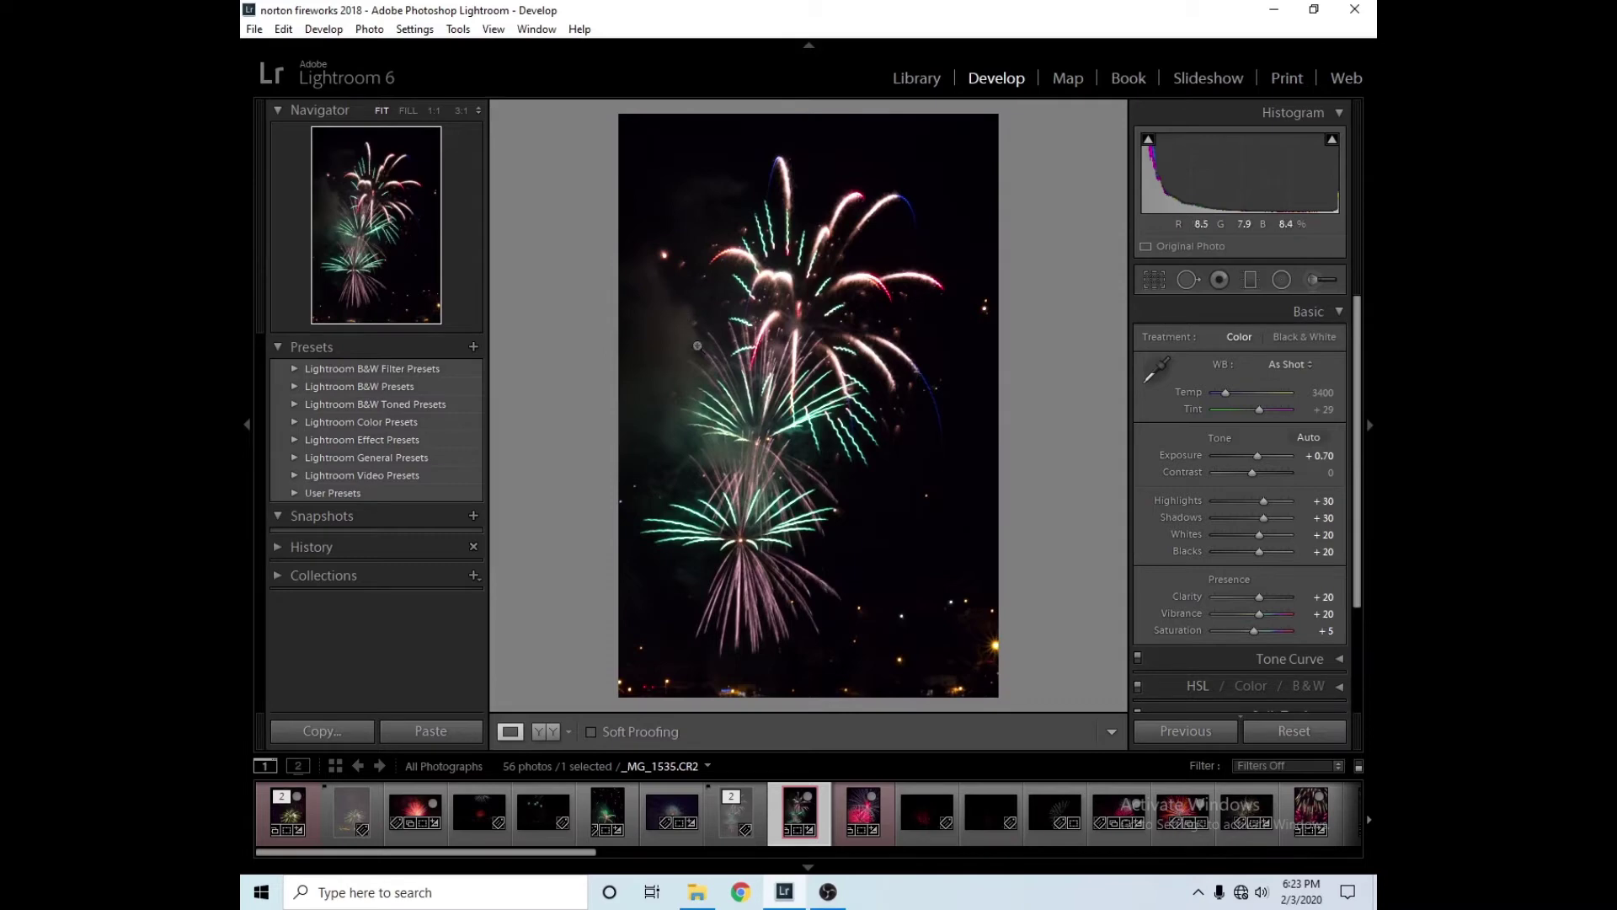
- Open photo _MG_1536.CR2, reset its adjustments to compare with the original, and undo the reset
left_click(861, 813)
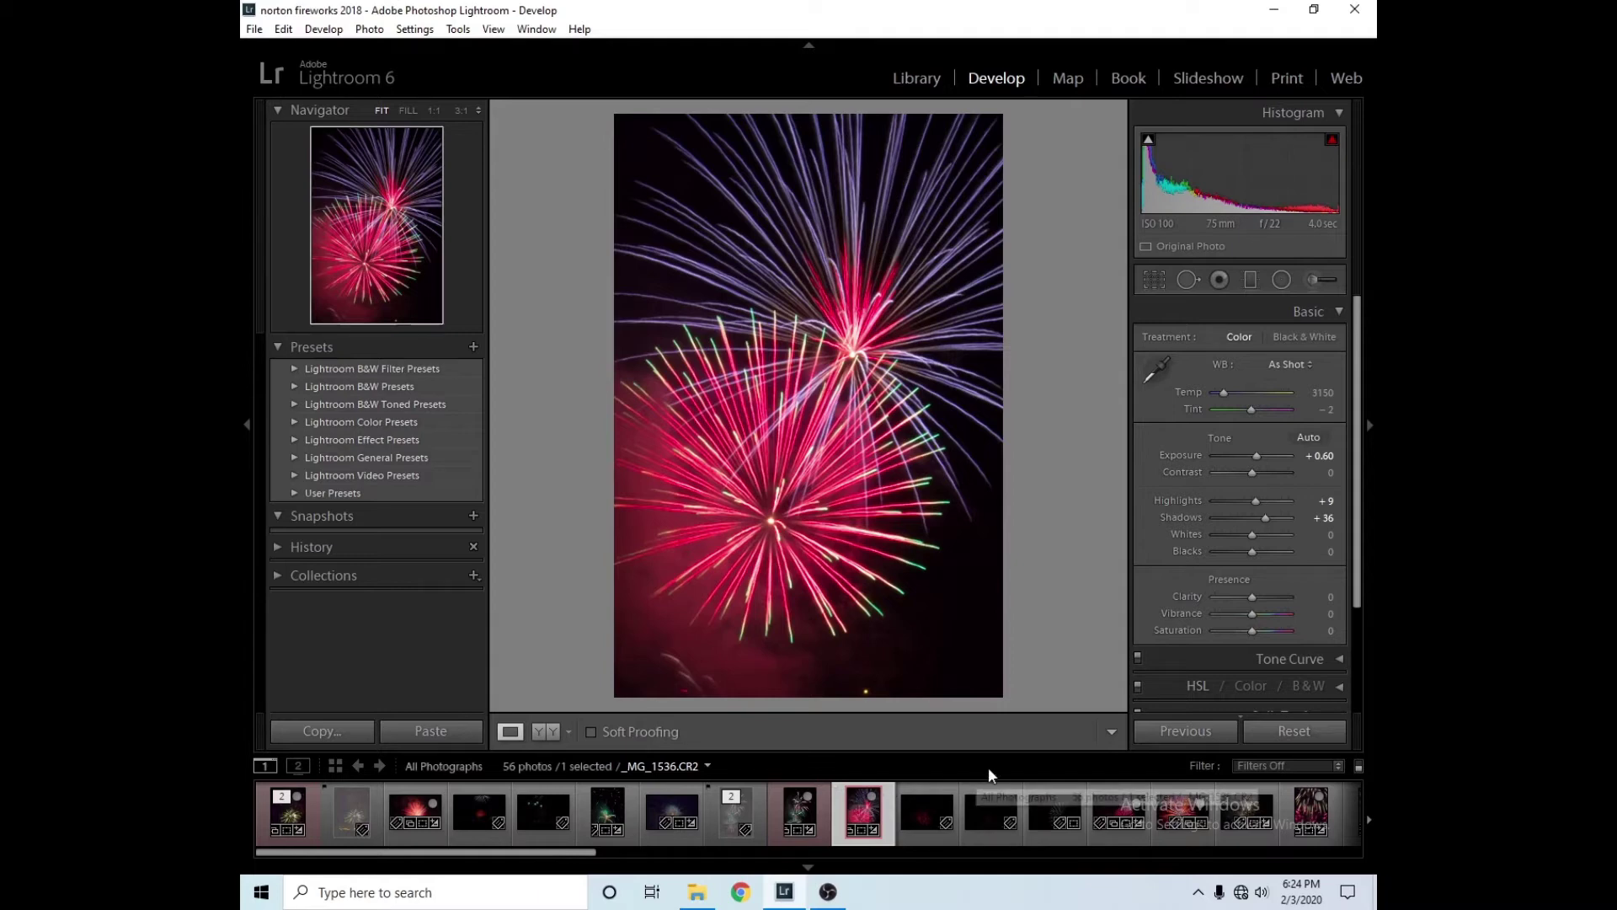
left_click(1276, 727)
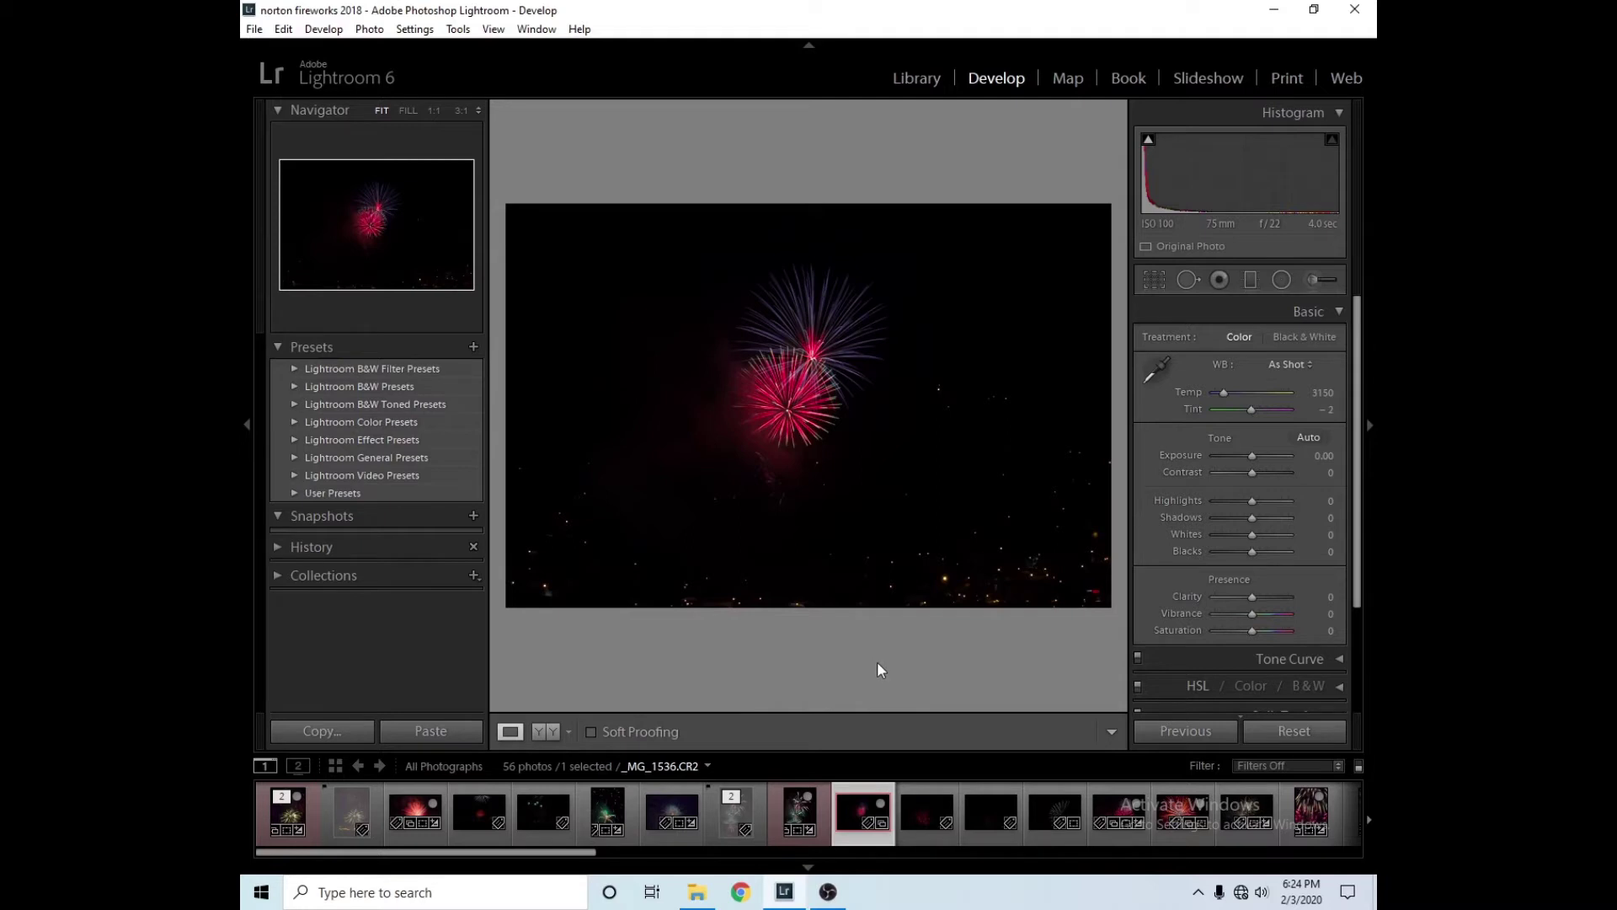
key("ctrl+z")
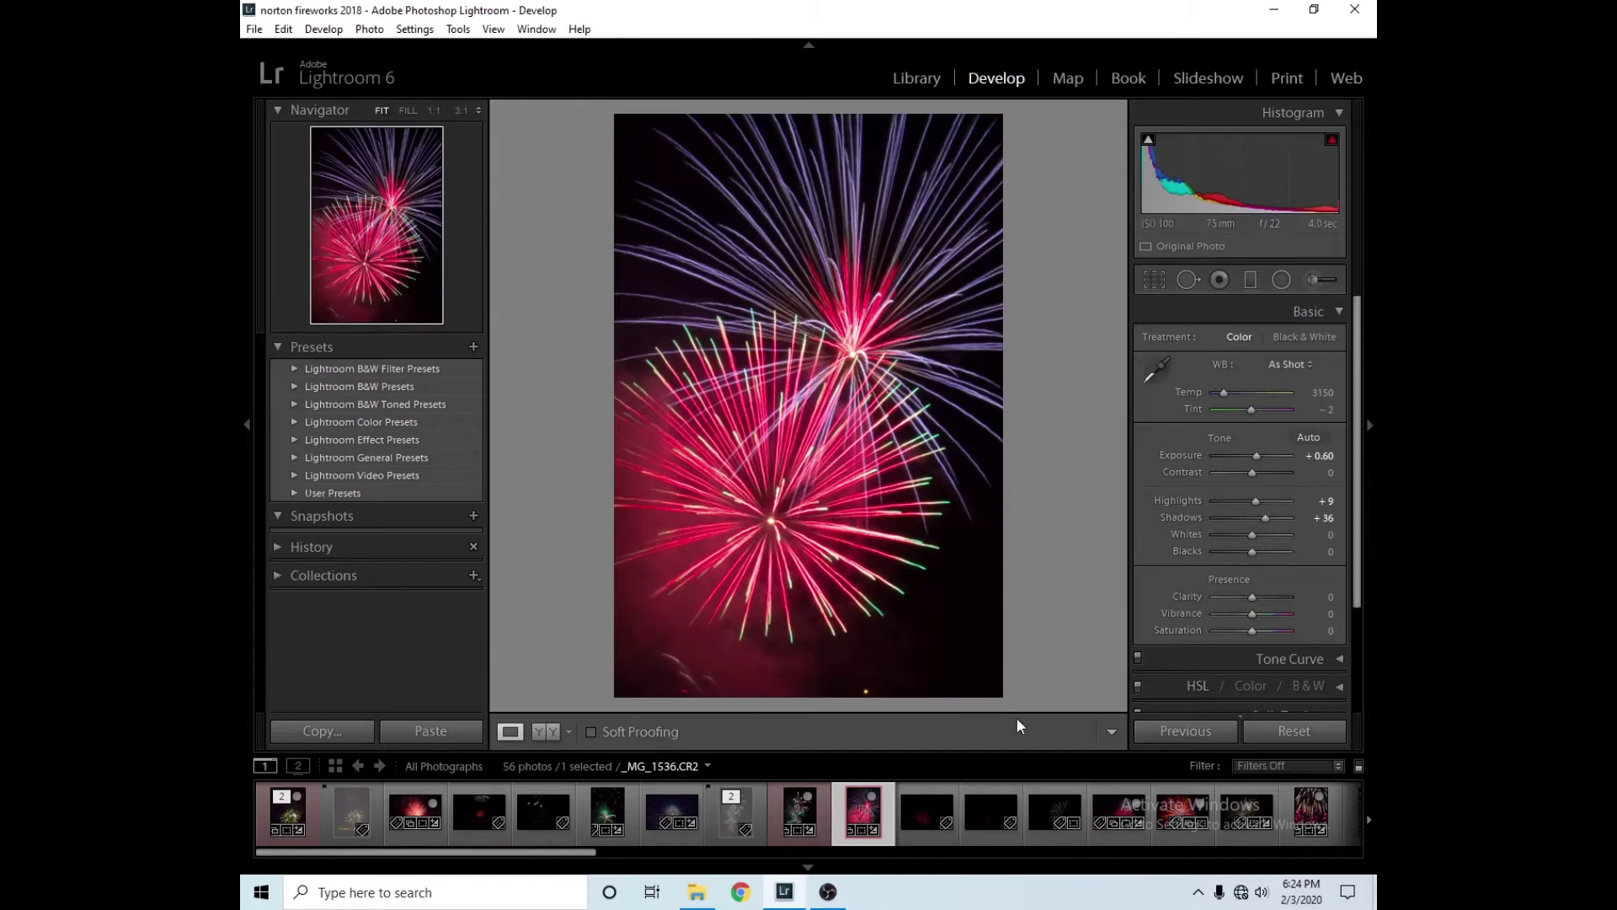
- Open photo _MG_1540.CR2, reset its adjustments to compare with the original, and undo the reset
left_click(1106, 807)
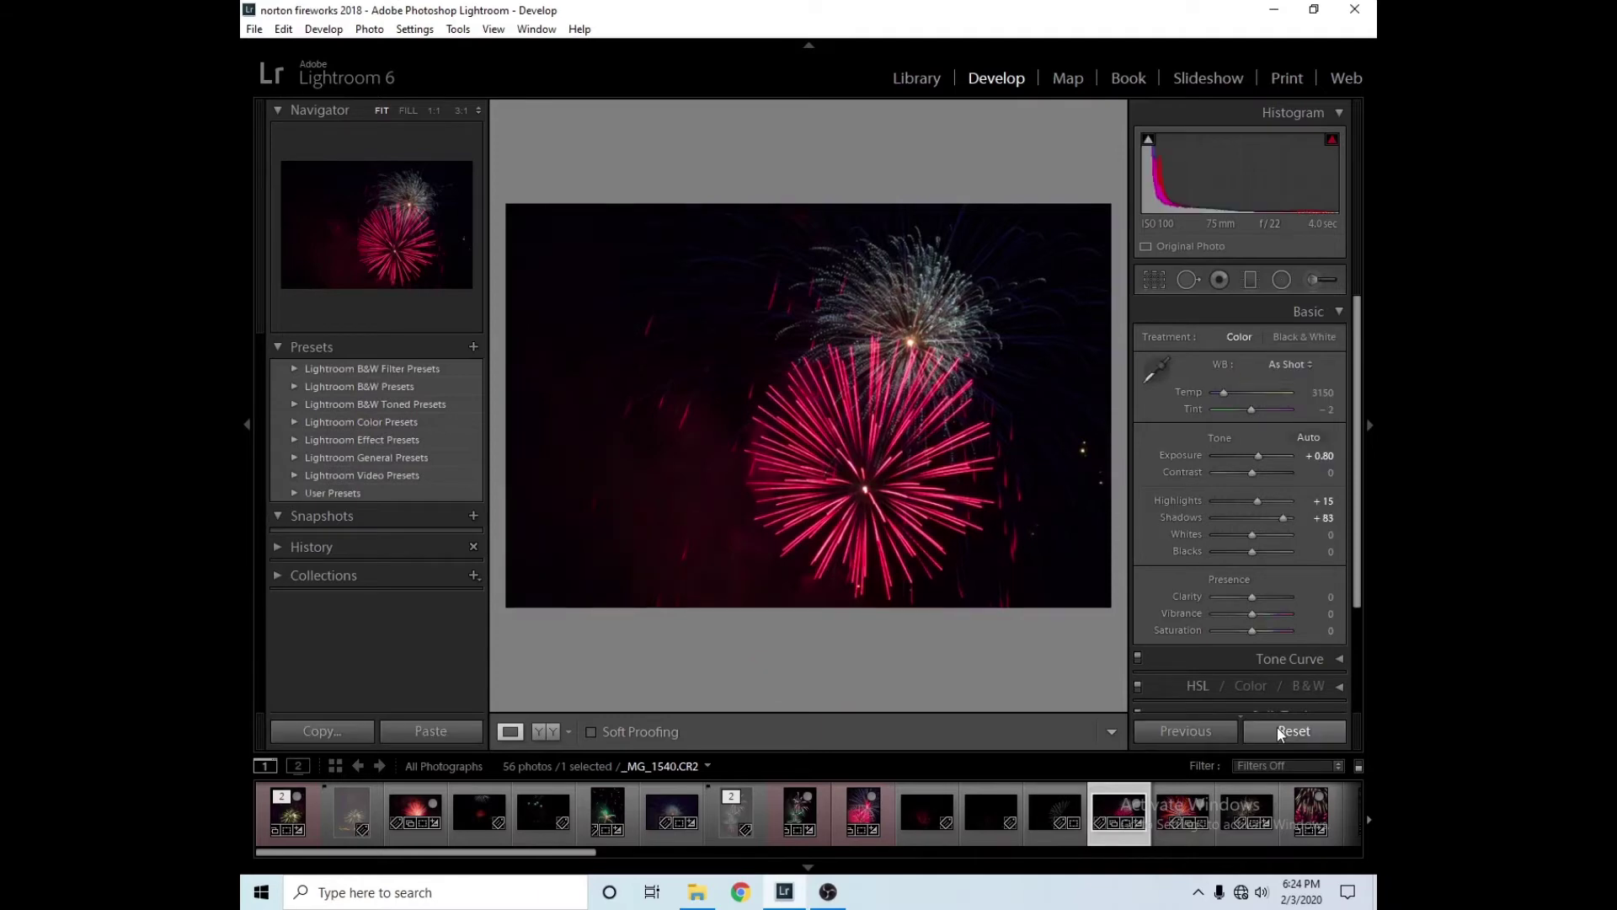
left_click(1277, 730)
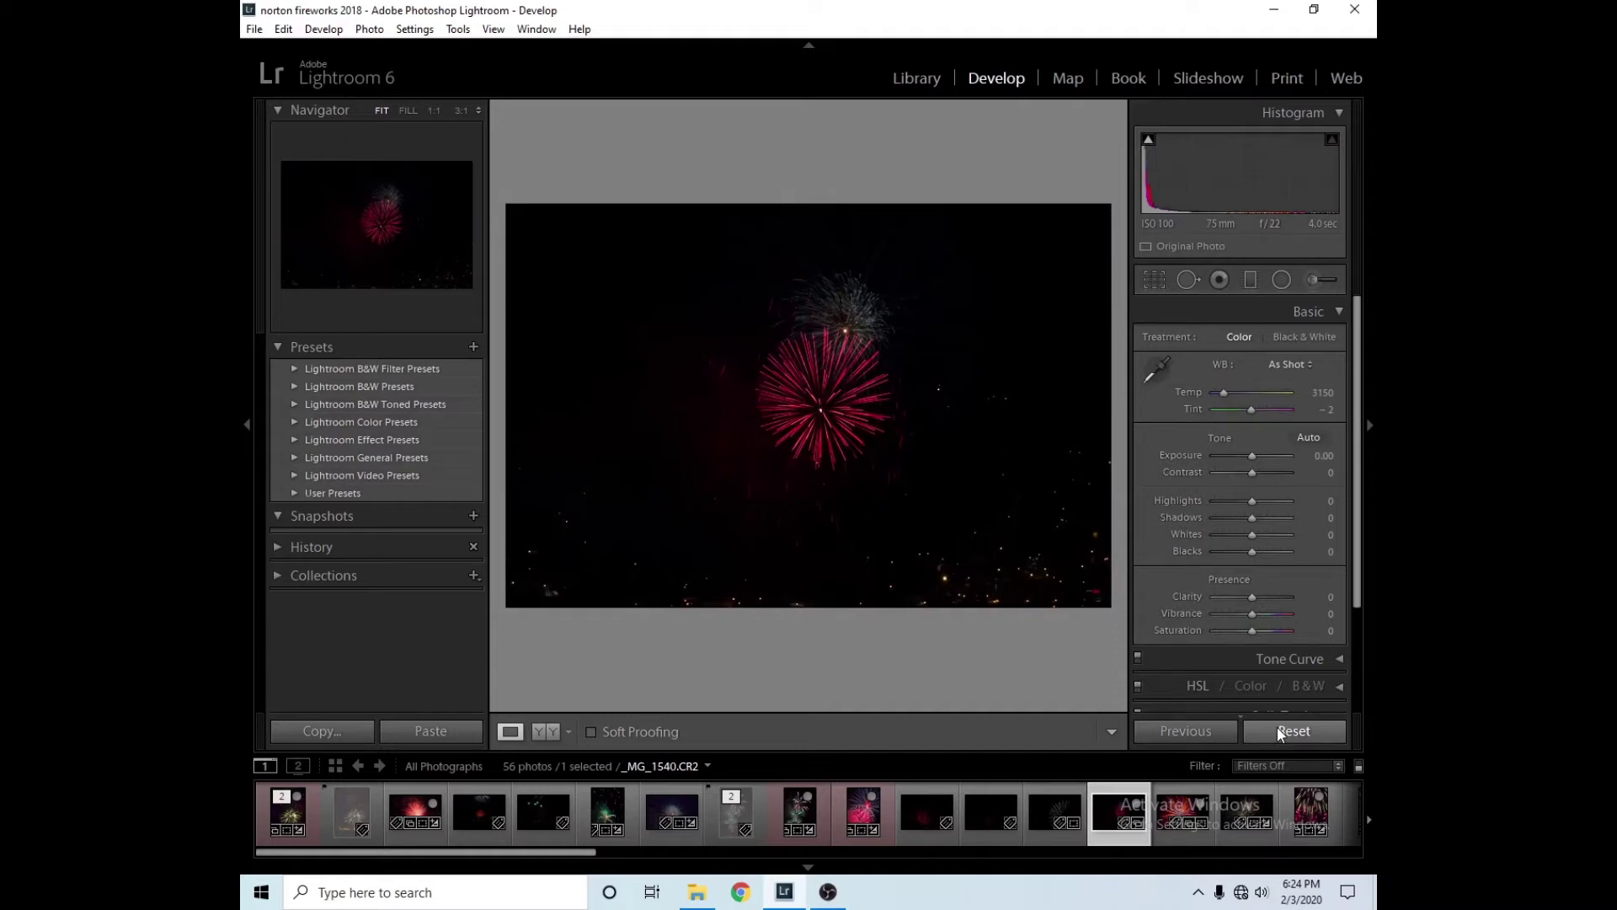
key("ctrl+z")
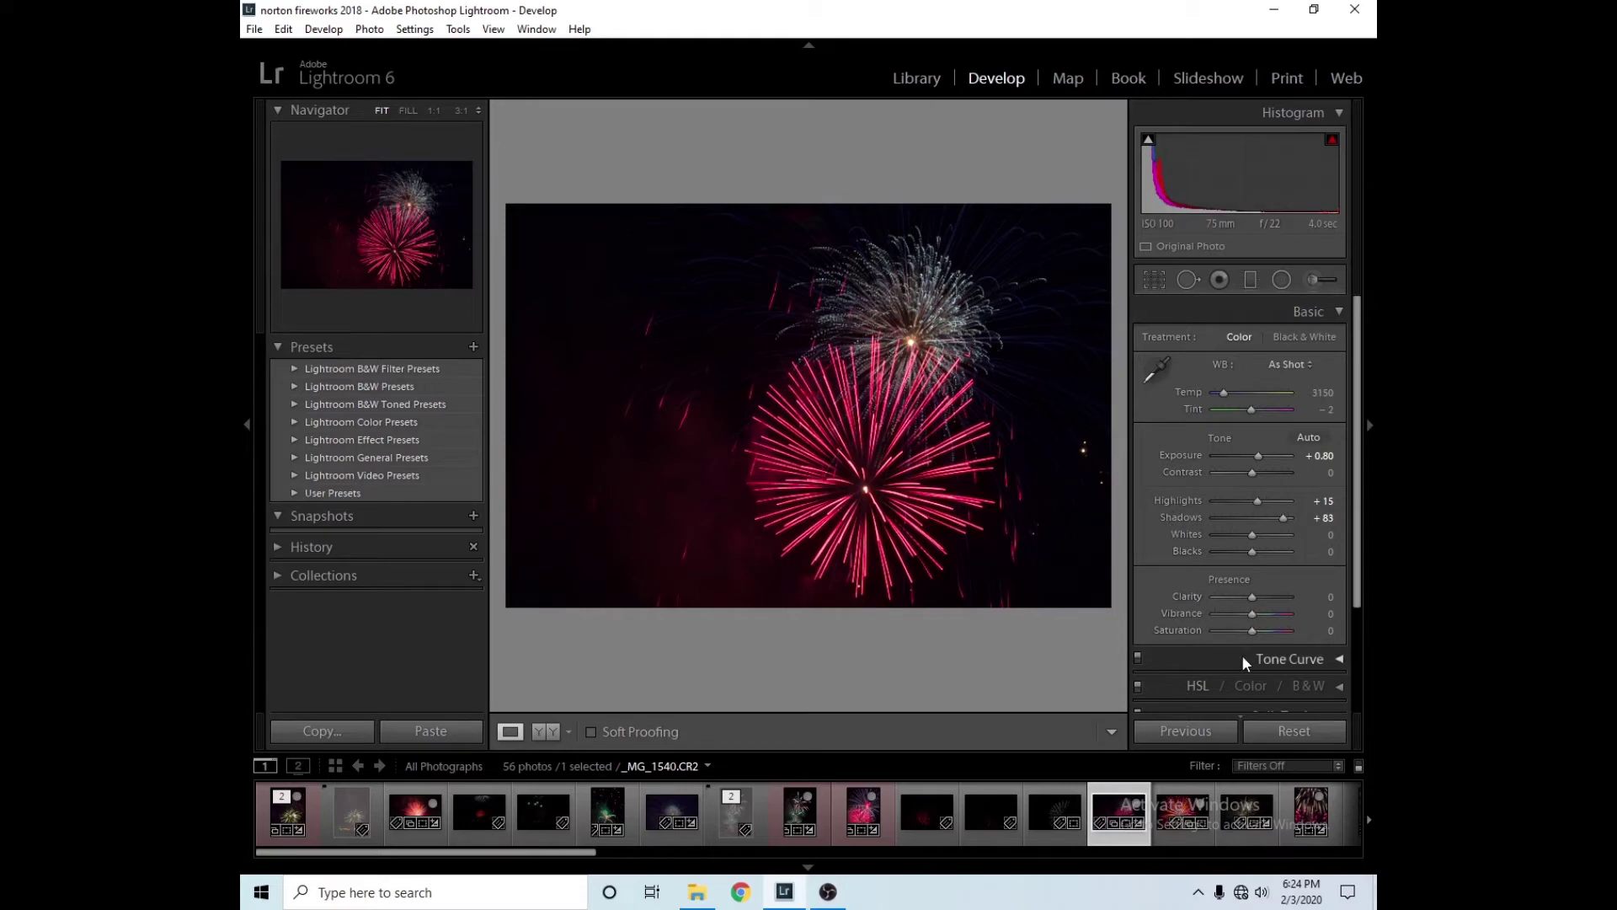
- Open photo _MG_1541.CR2, reset its edits to compare with the original, and undo the reset
left_click(1177, 813)
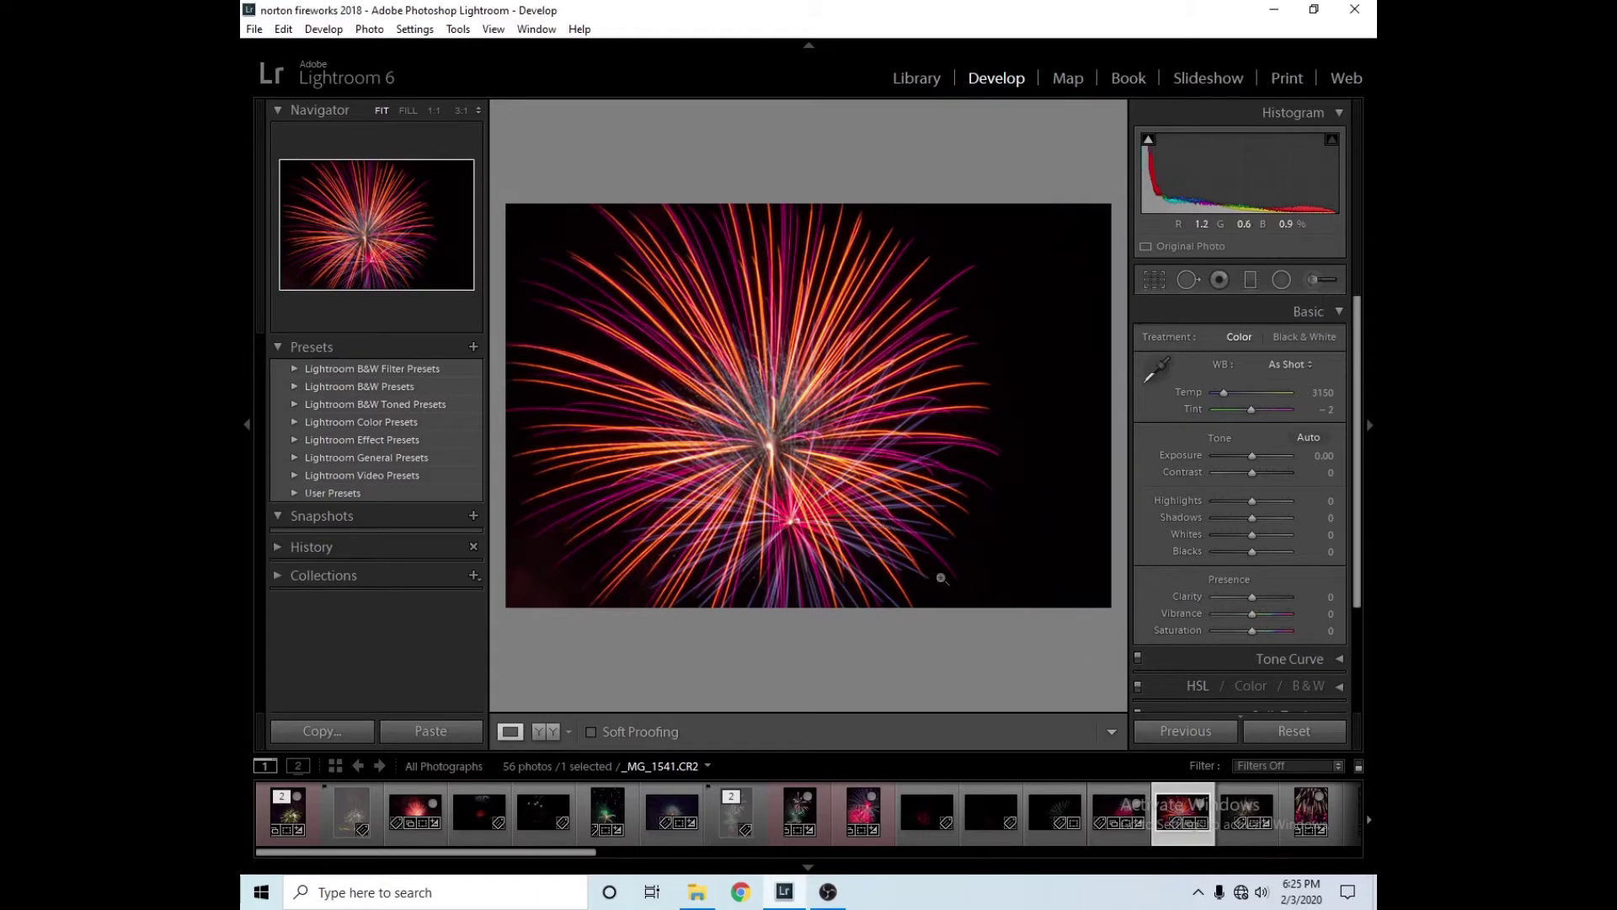
left_click(1288, 730)
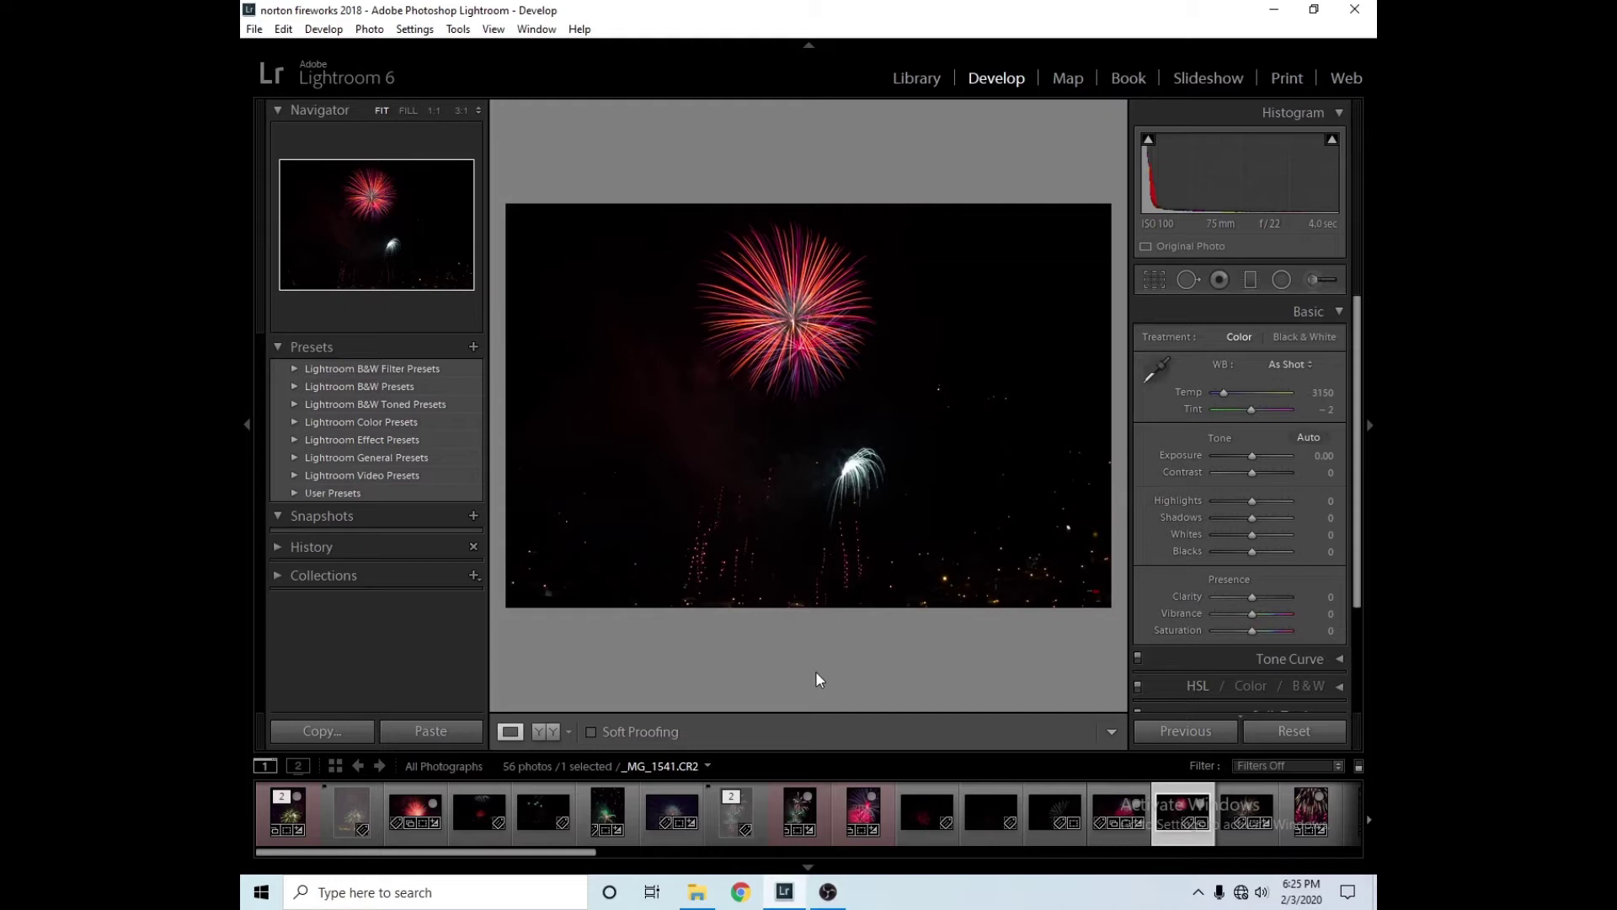
key("ctrl+z")
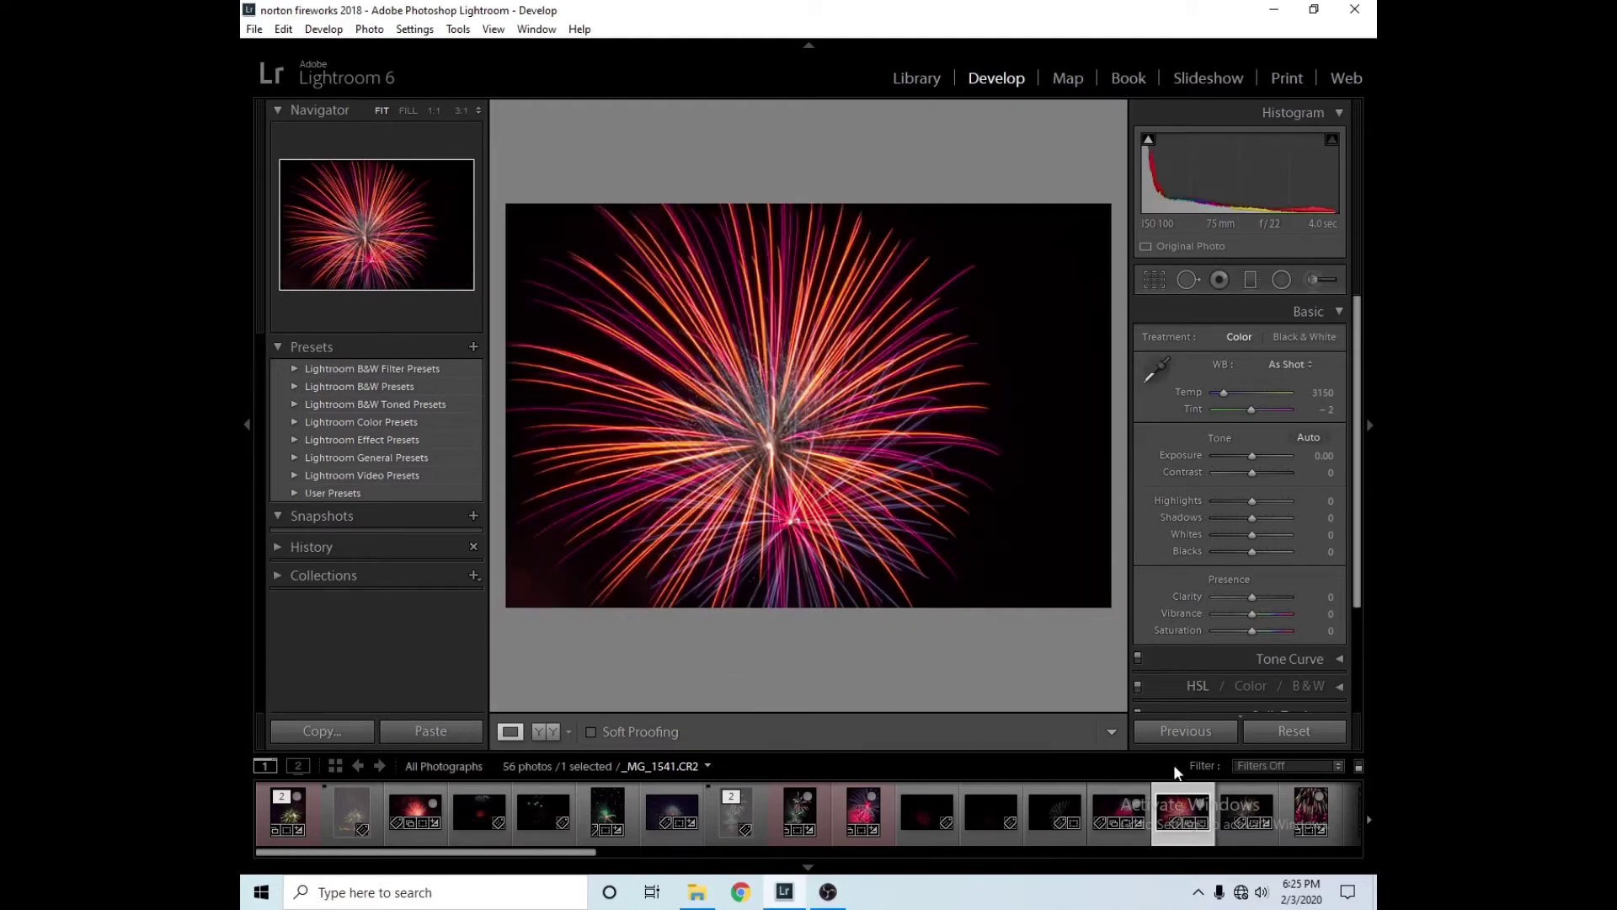
- Open photo _MG_1542.CR2, reset its adjustments and crop to compare with the original, and undo the reset
left_click(1236, 804)
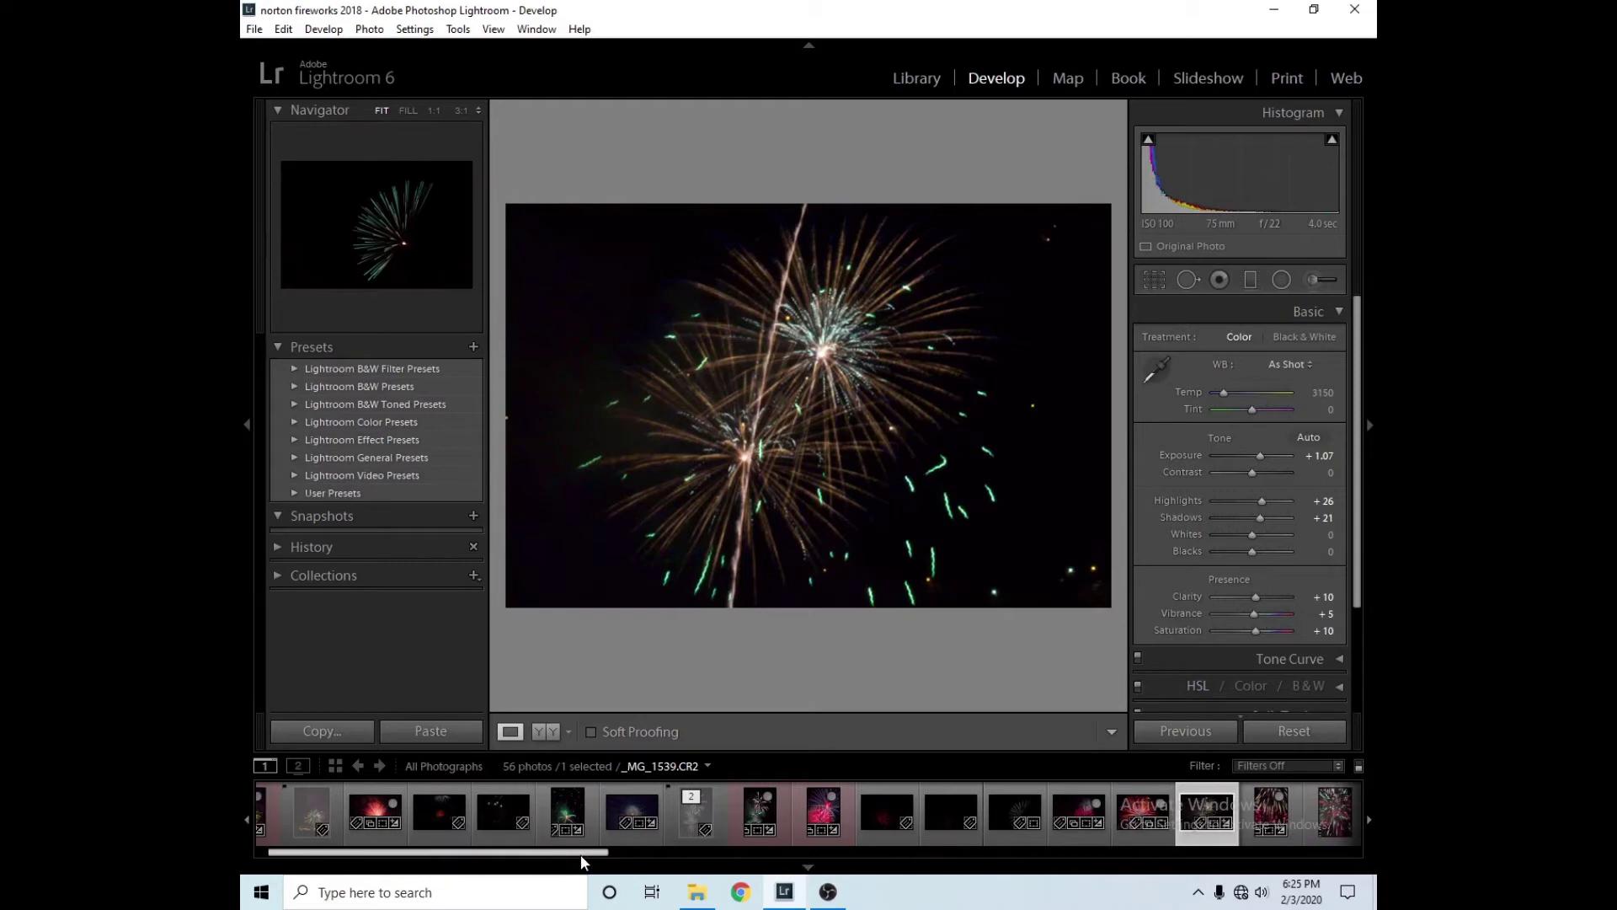
left_click_drag(580, 854, 824, 881)
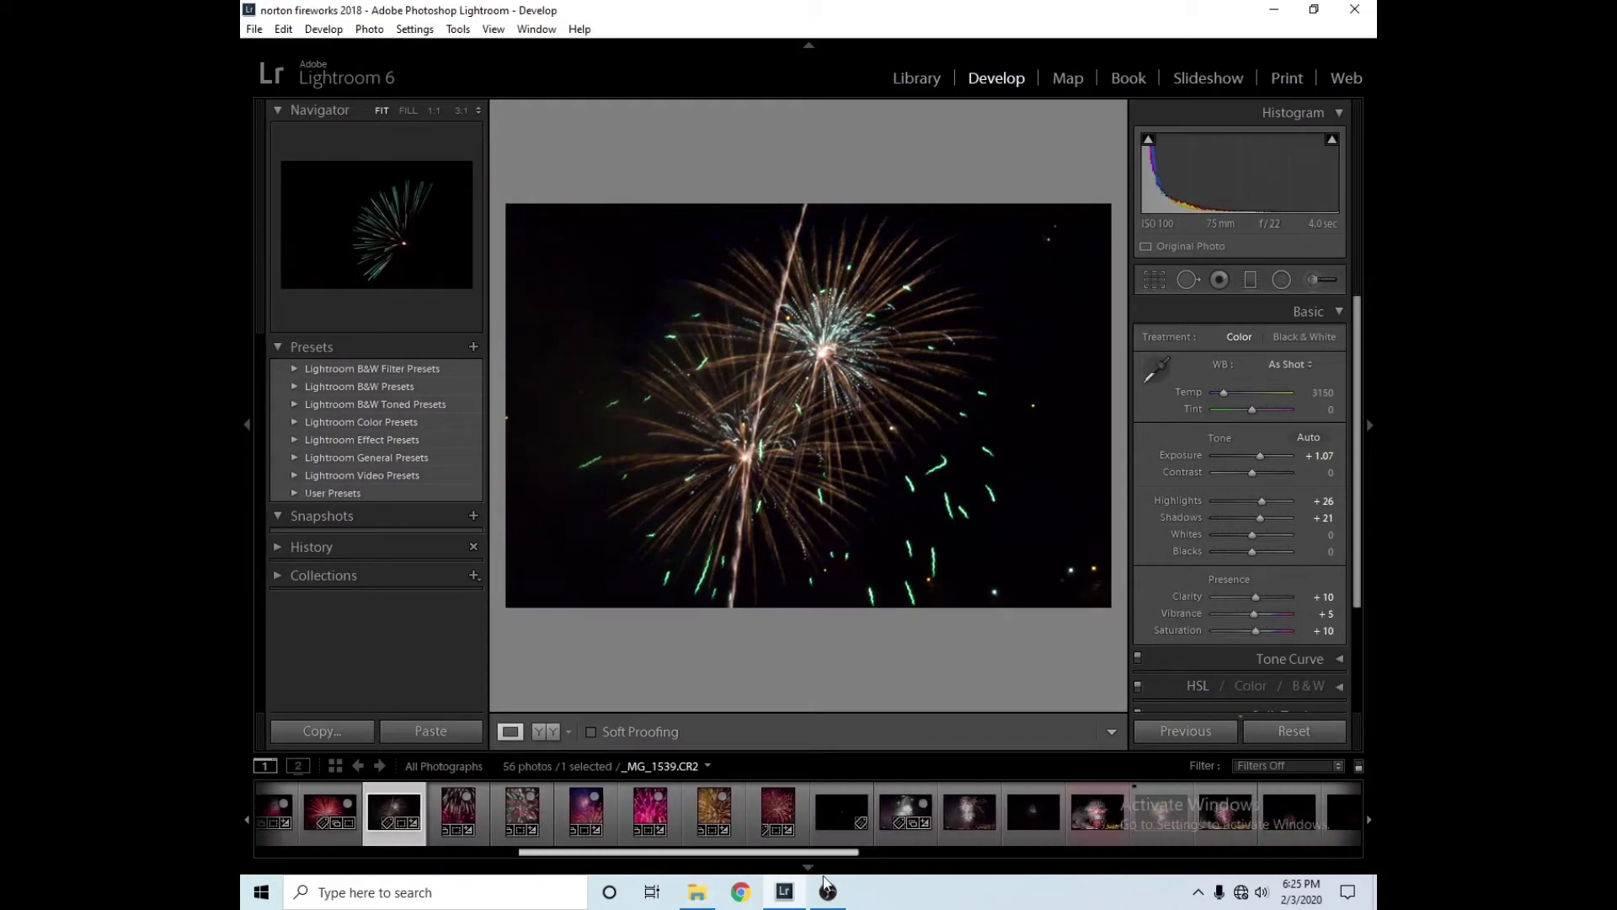
left_click(1277, 731)
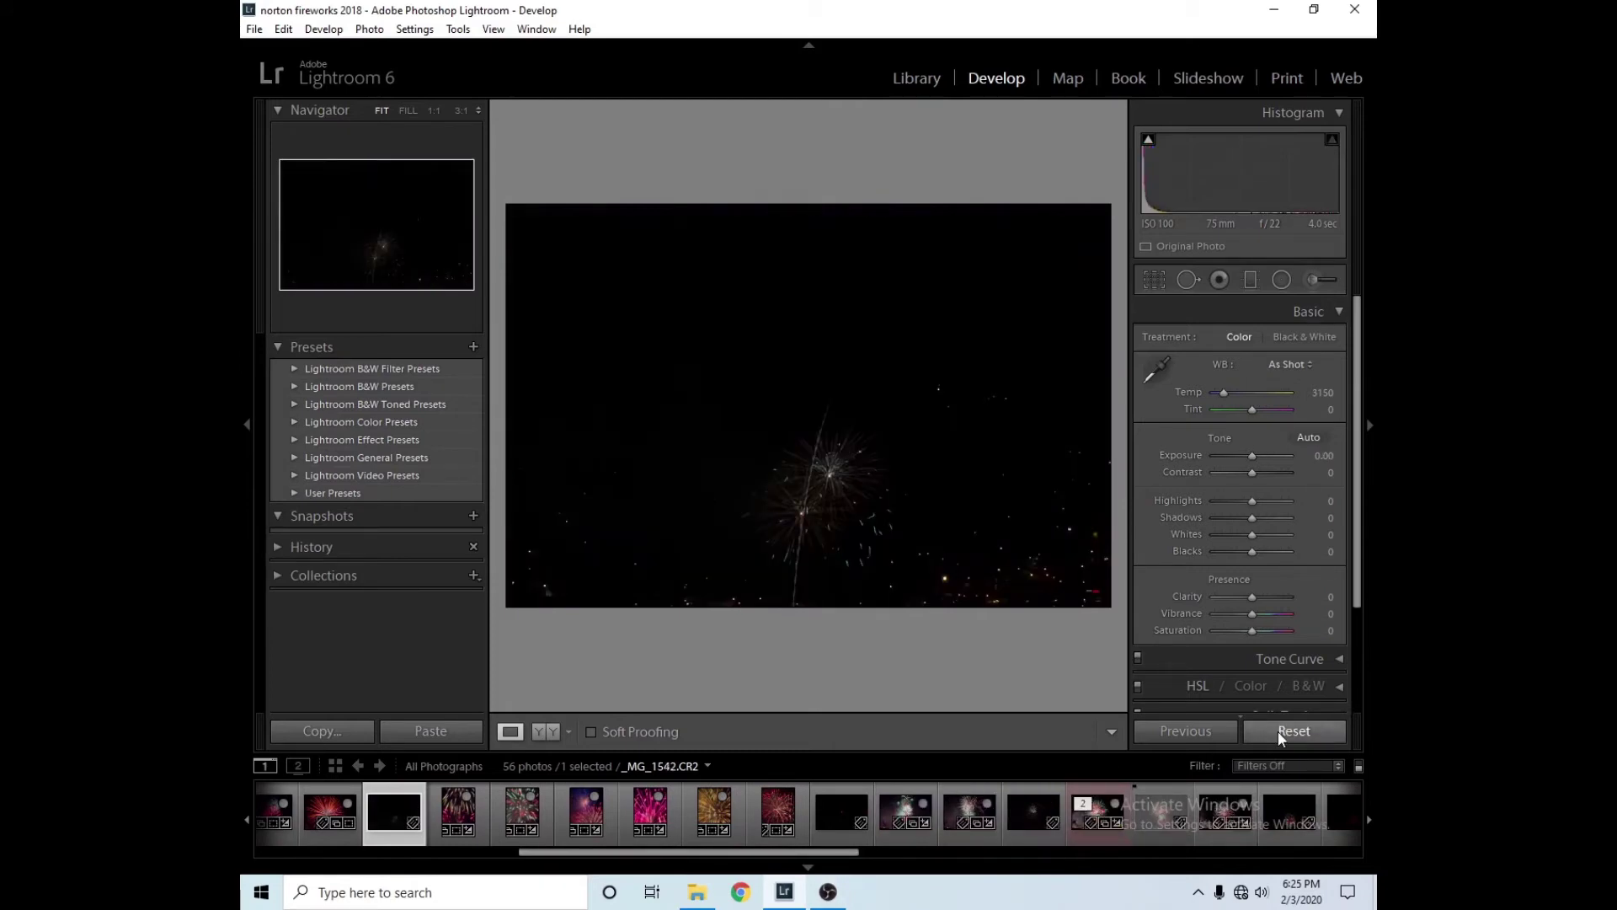
key("ctrl+z")
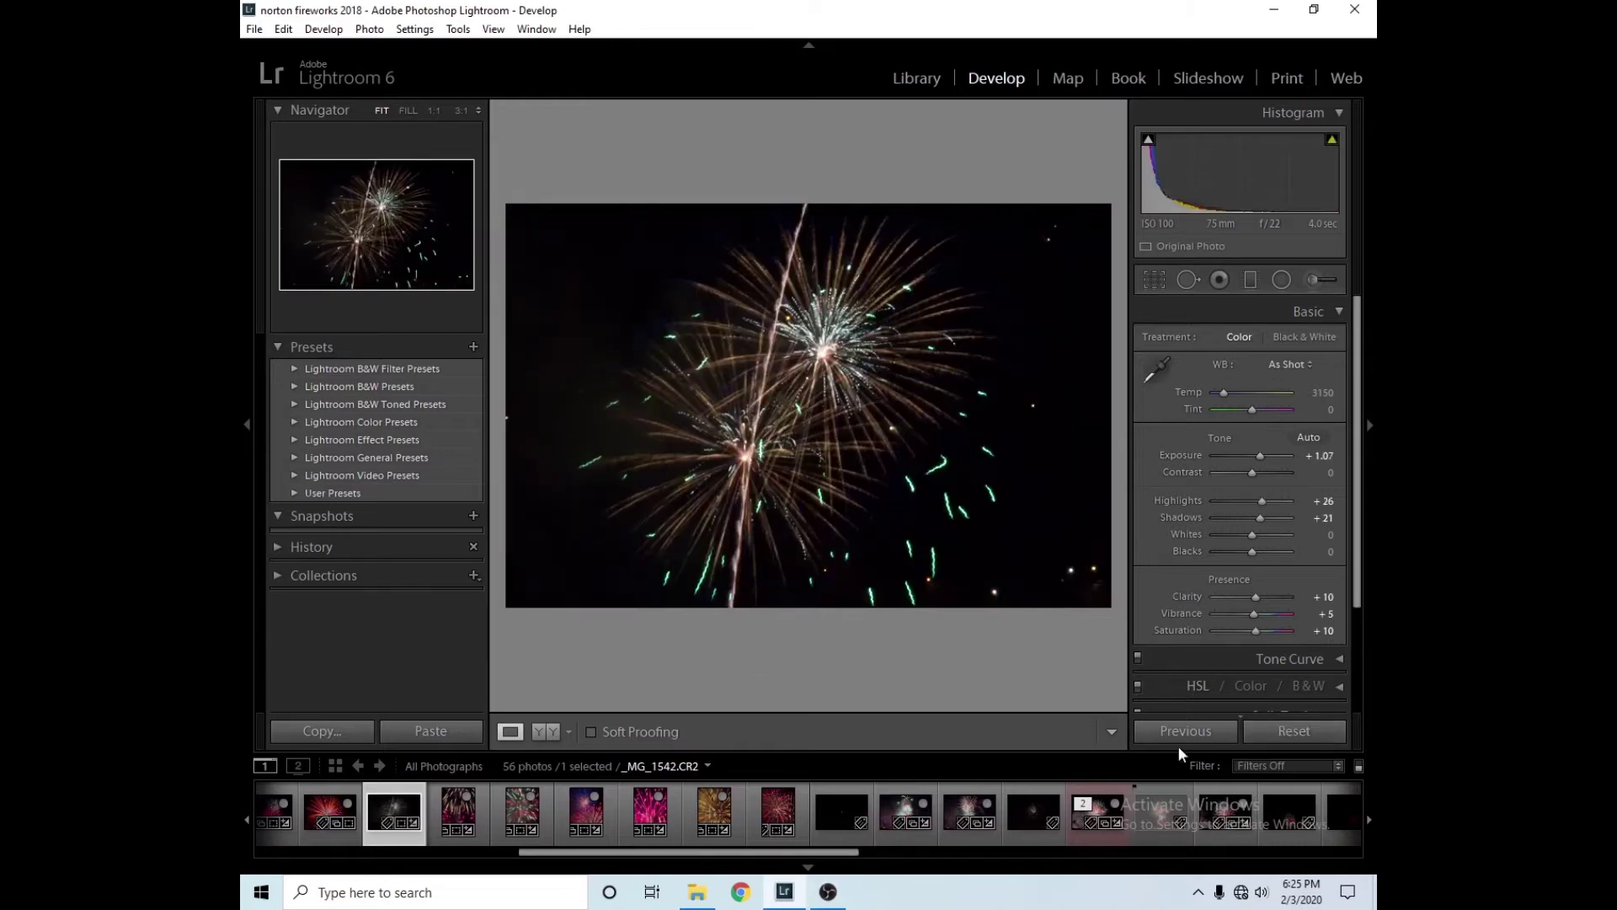
- Open photo _MG_1543.CR2, reset its adjustments and crop to compare with the original, and undo the reset
left_click(457, 817)
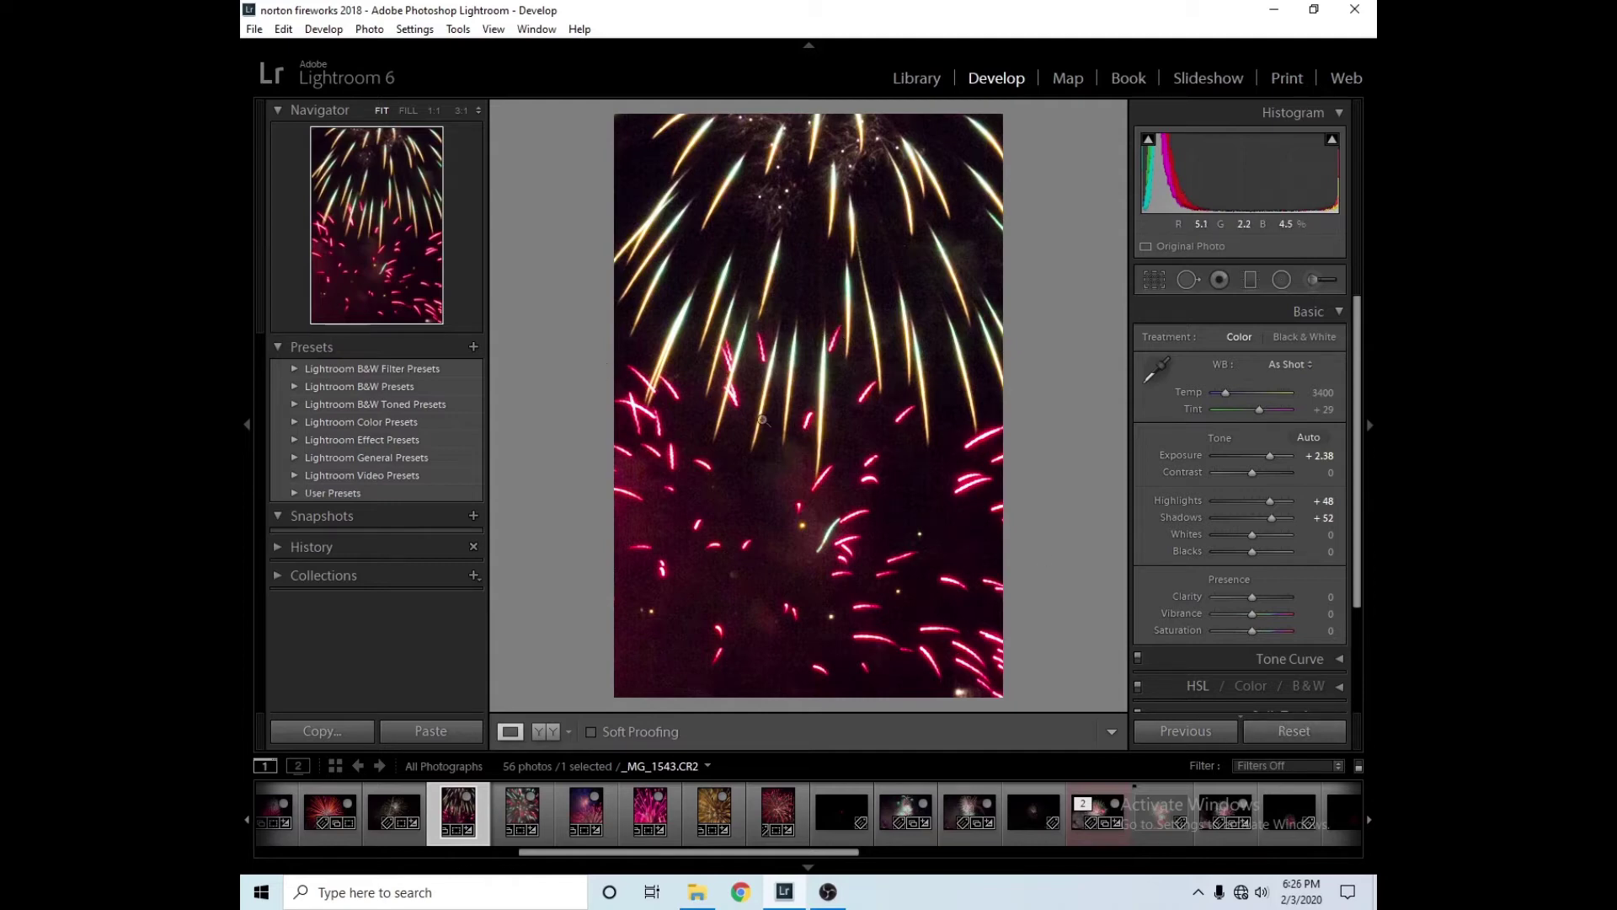
left_click(1270, 731)
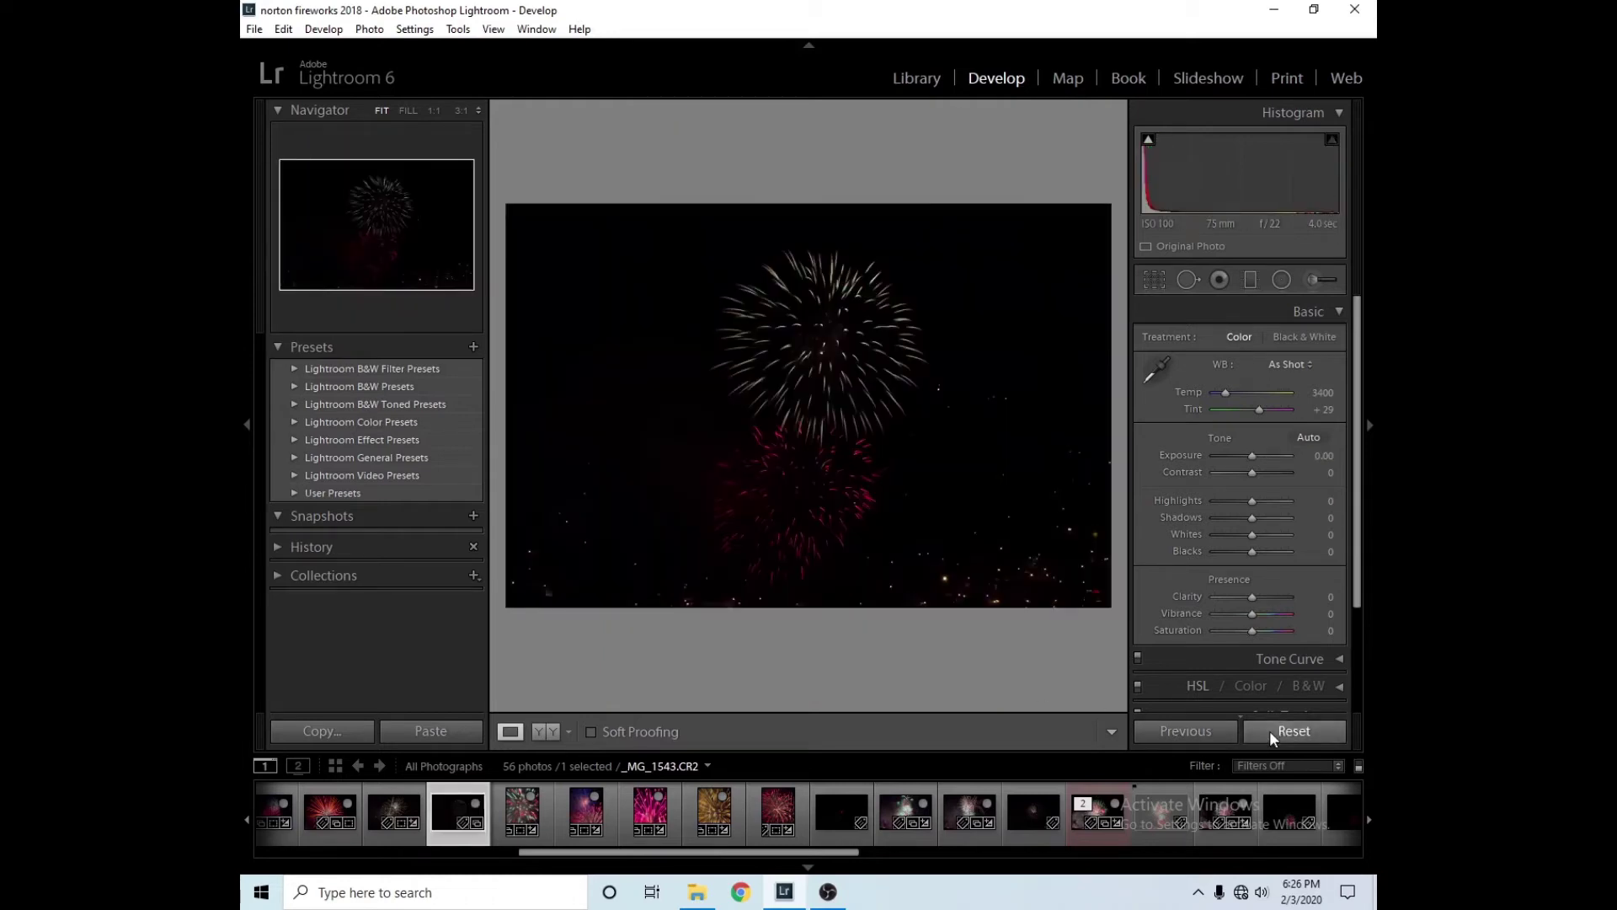
key("ctrl+z")
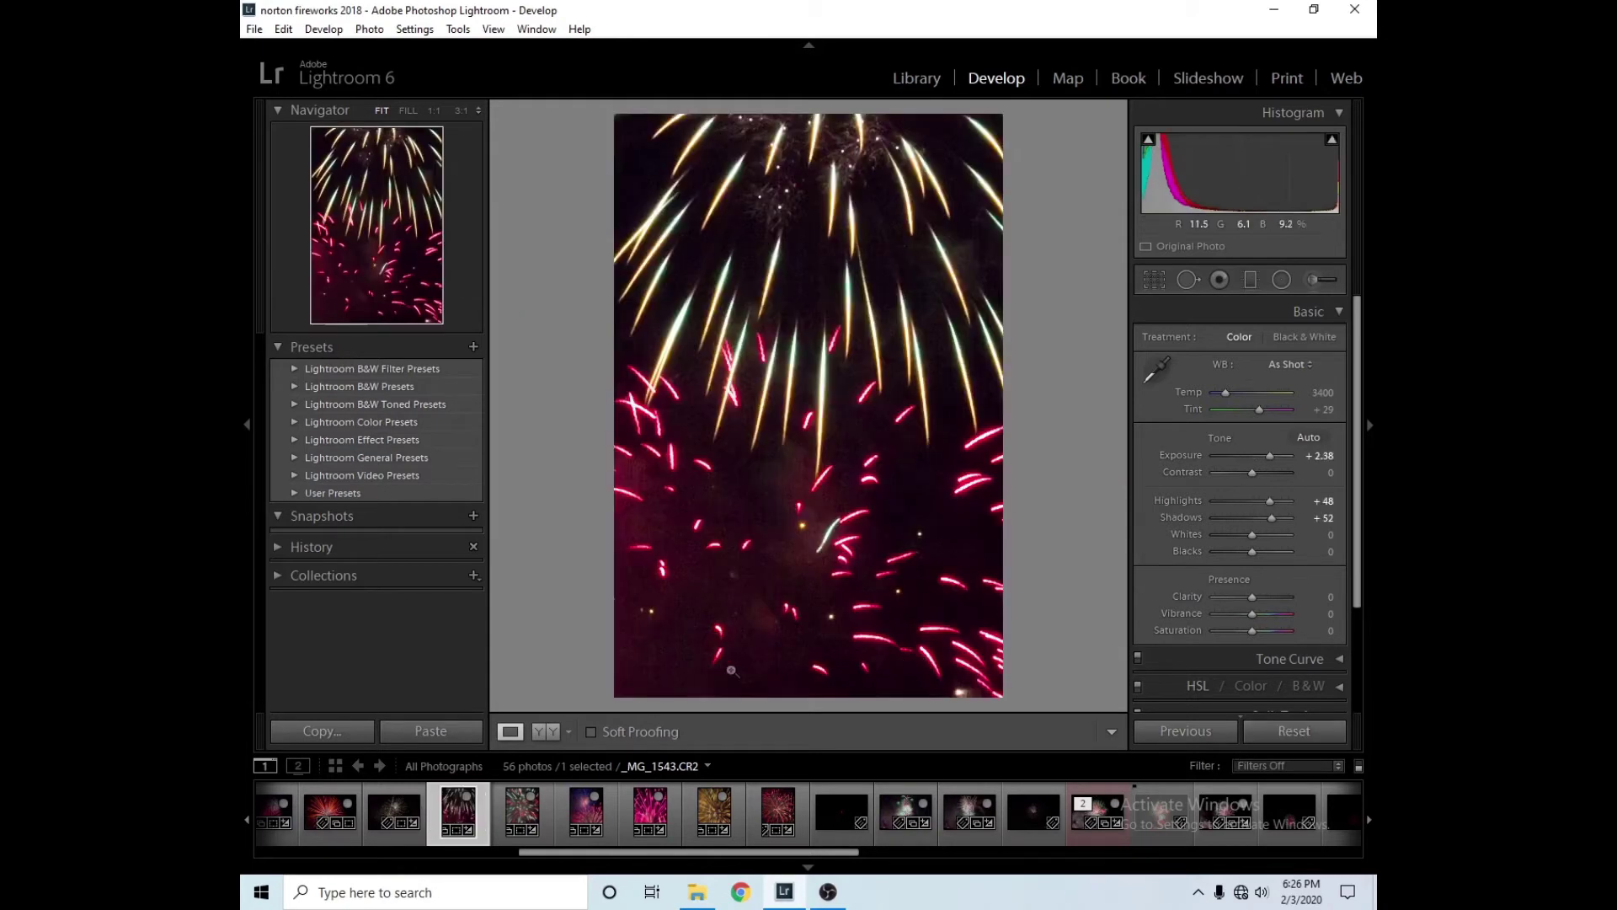
- Open the portrait photo of red and green fireworks, reset its edits to compare with the original, and undo the reset
left_click(518, 812)
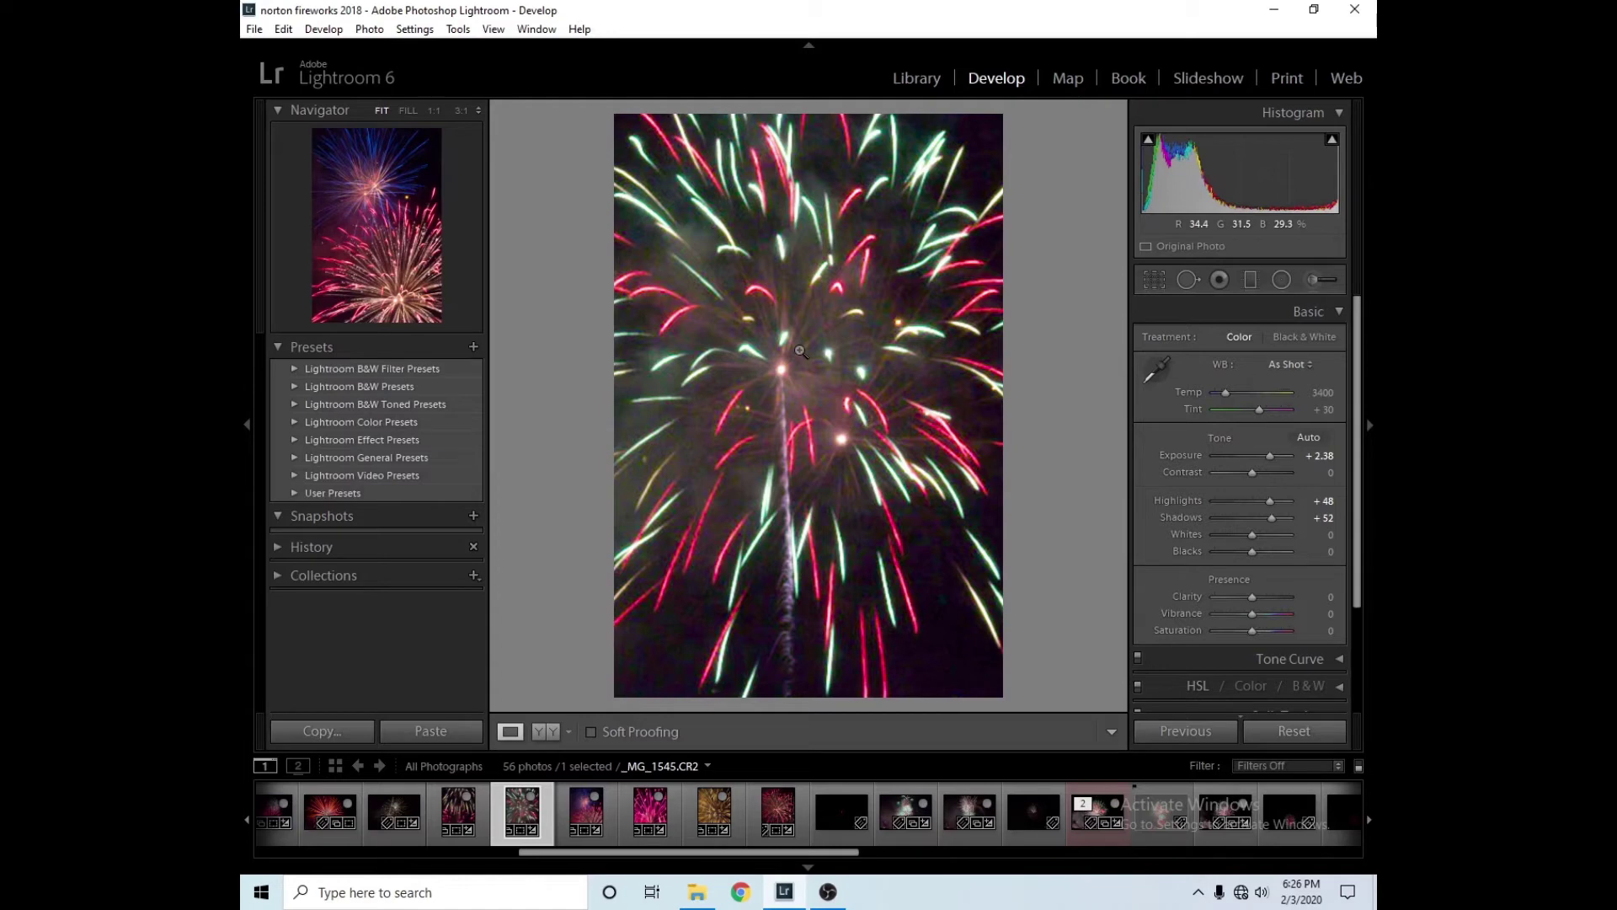
left_click(1285, 732)
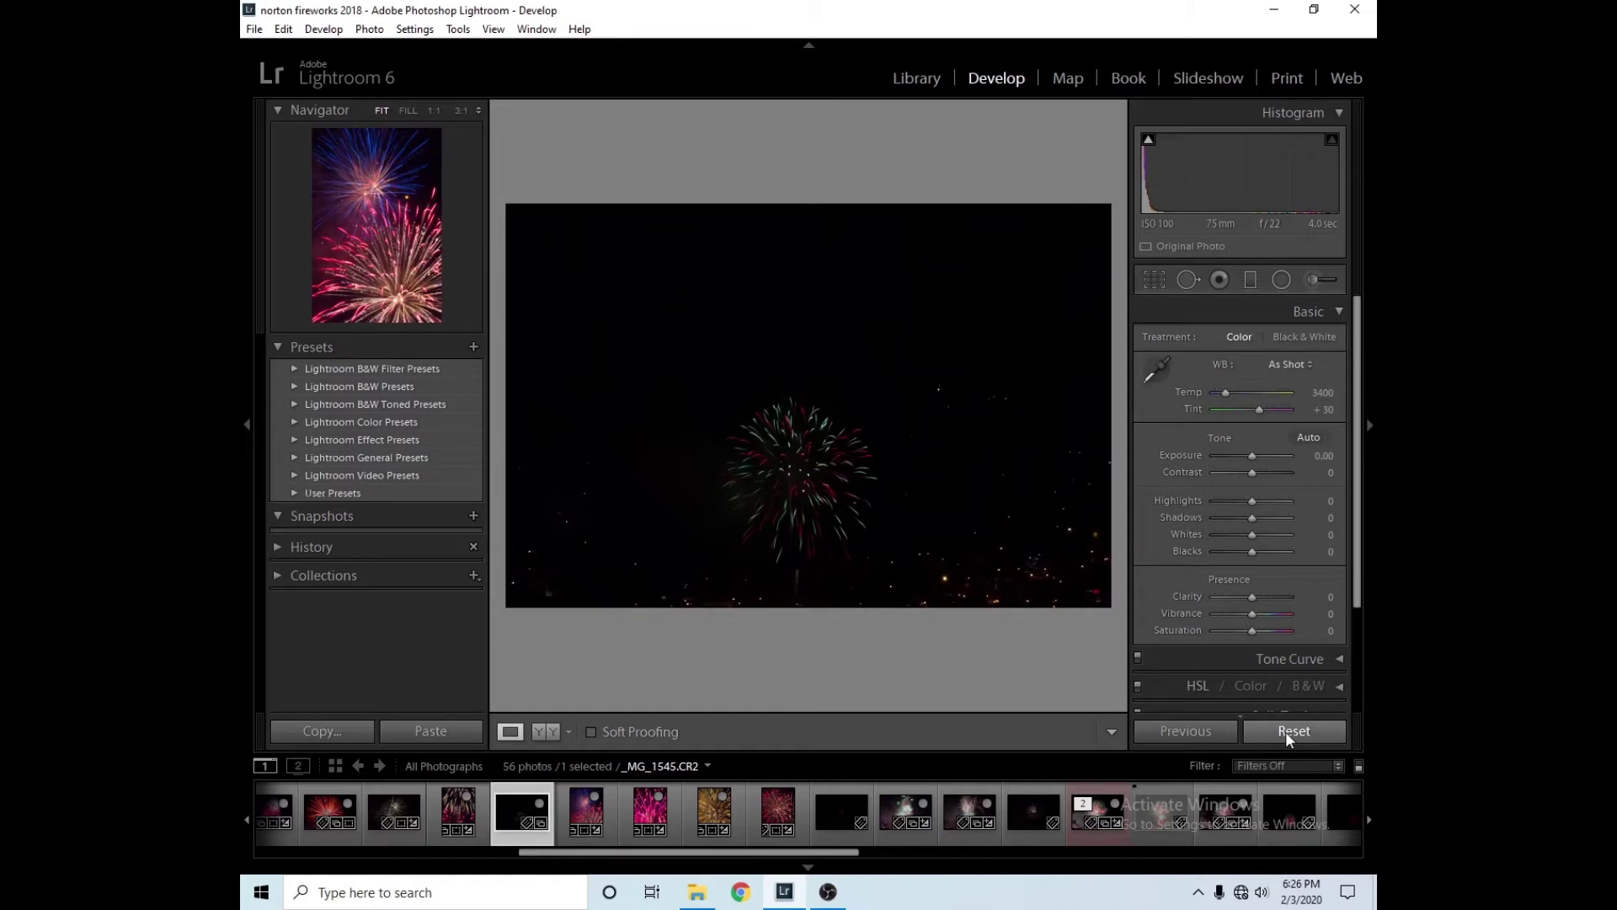
key("ctrl+z")
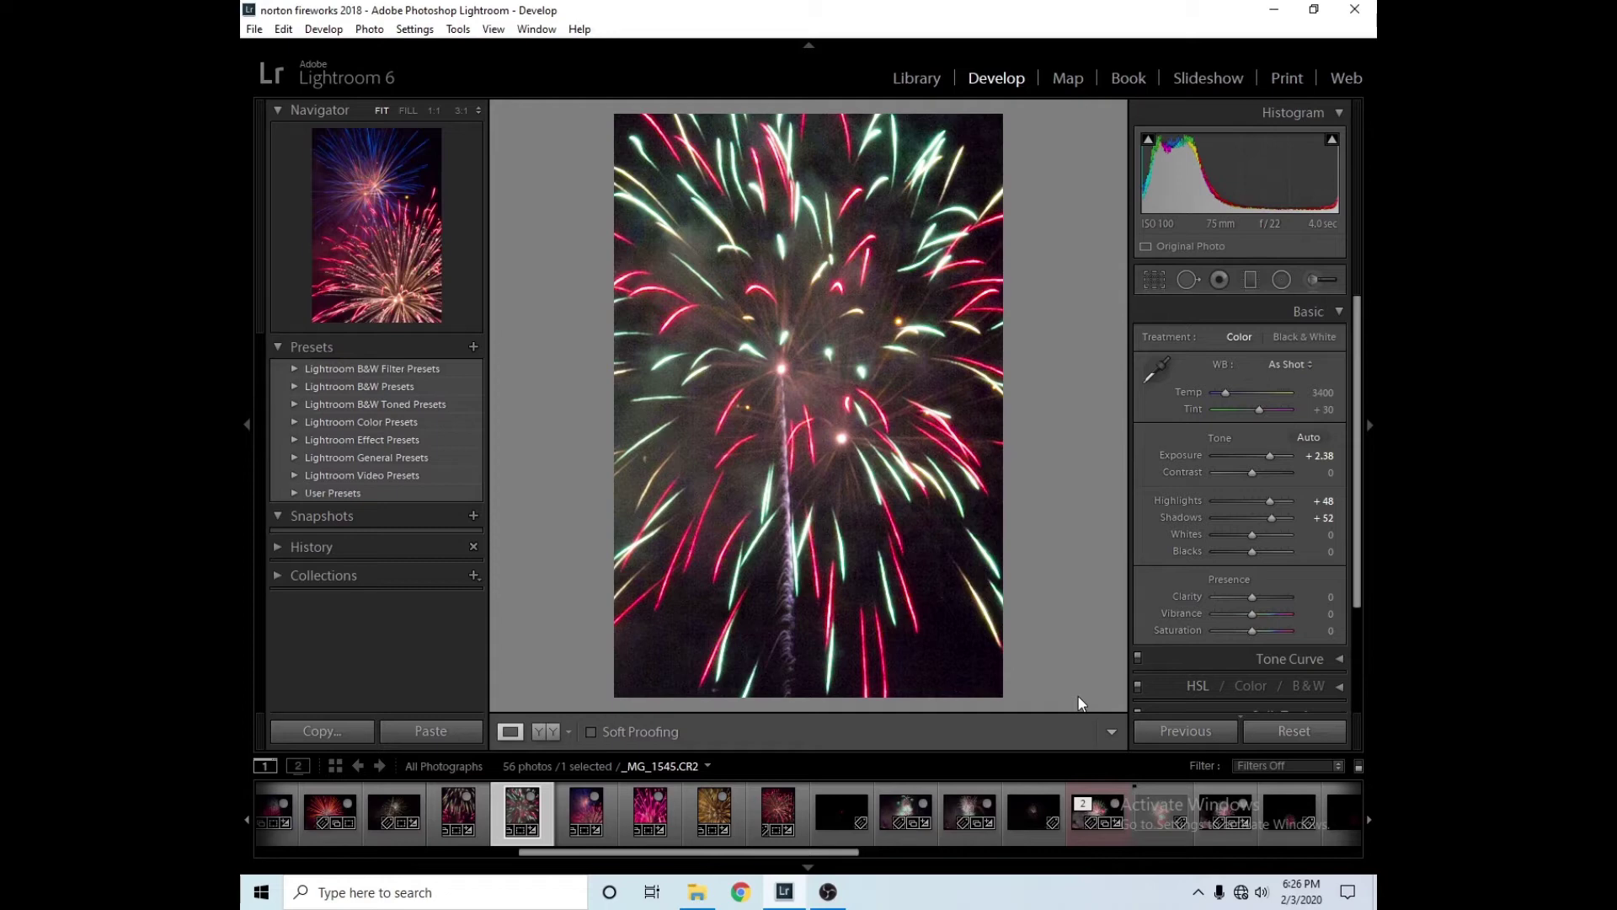
- Open the portrait photo of blue and pink fireworks, reset its edits to compare with the original, and undo the reset
left_click(580, 809)
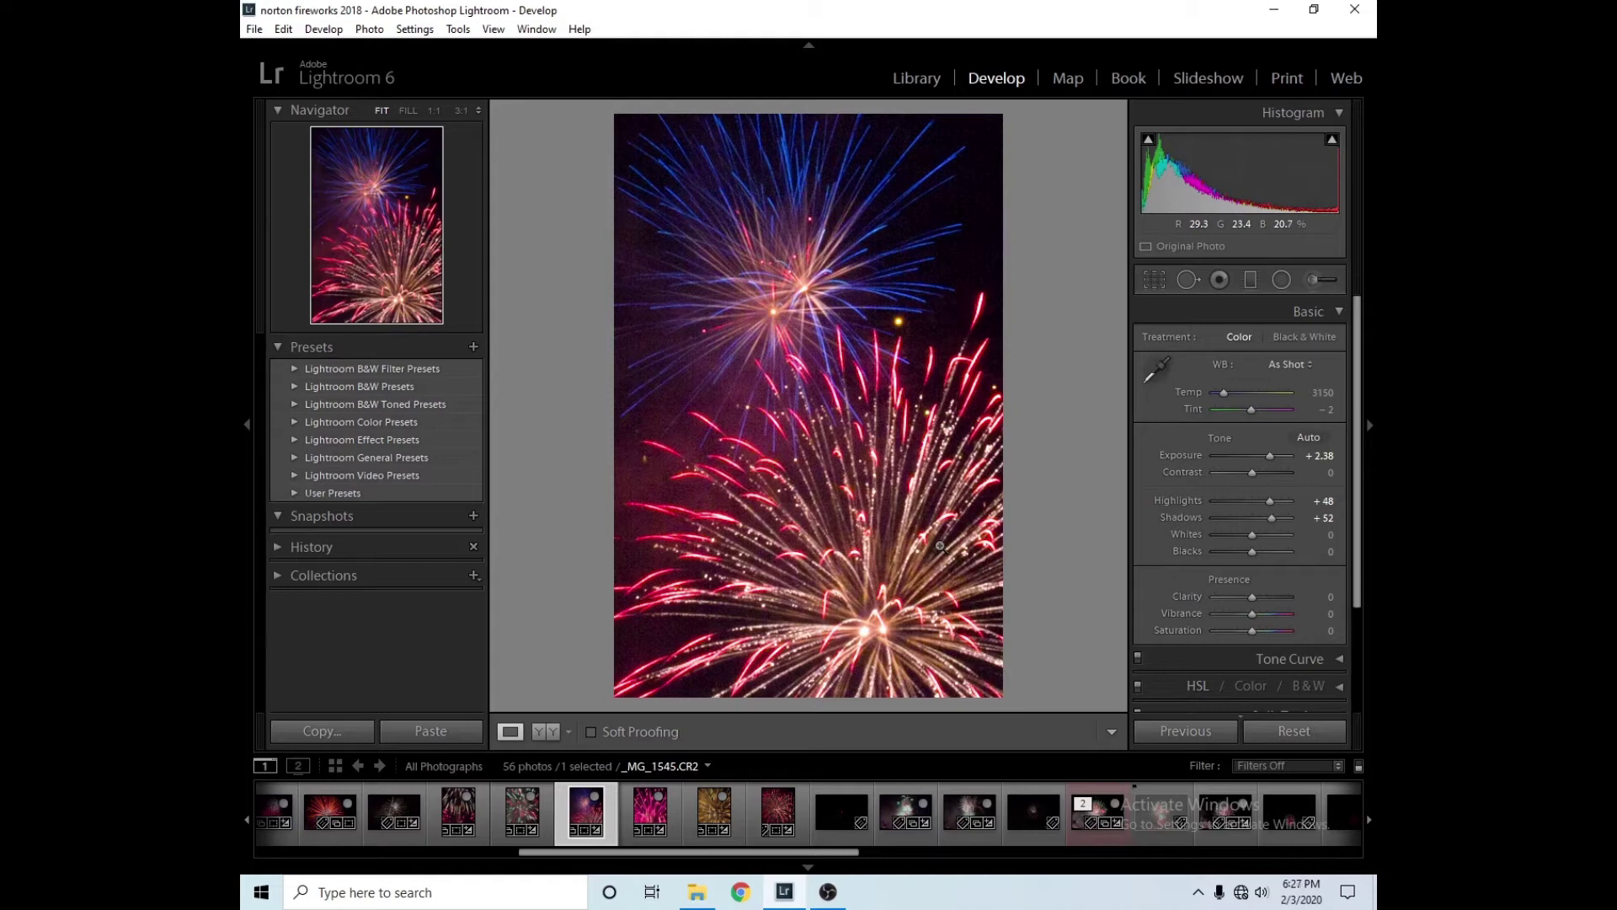
left_click(1273, 731)
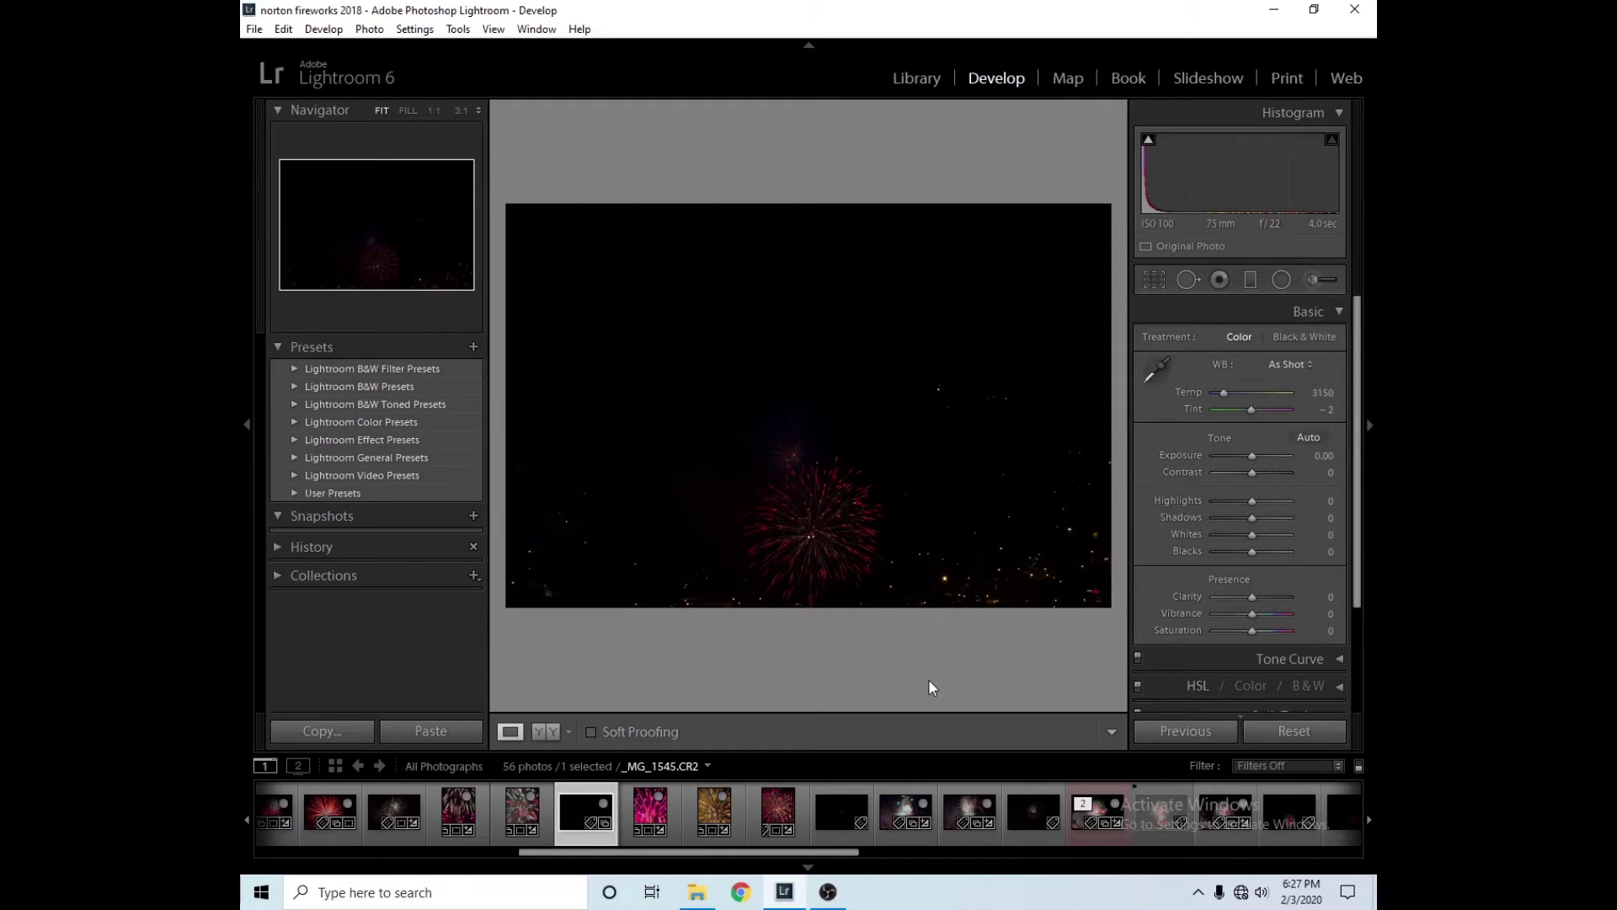
key("ctrl+z")
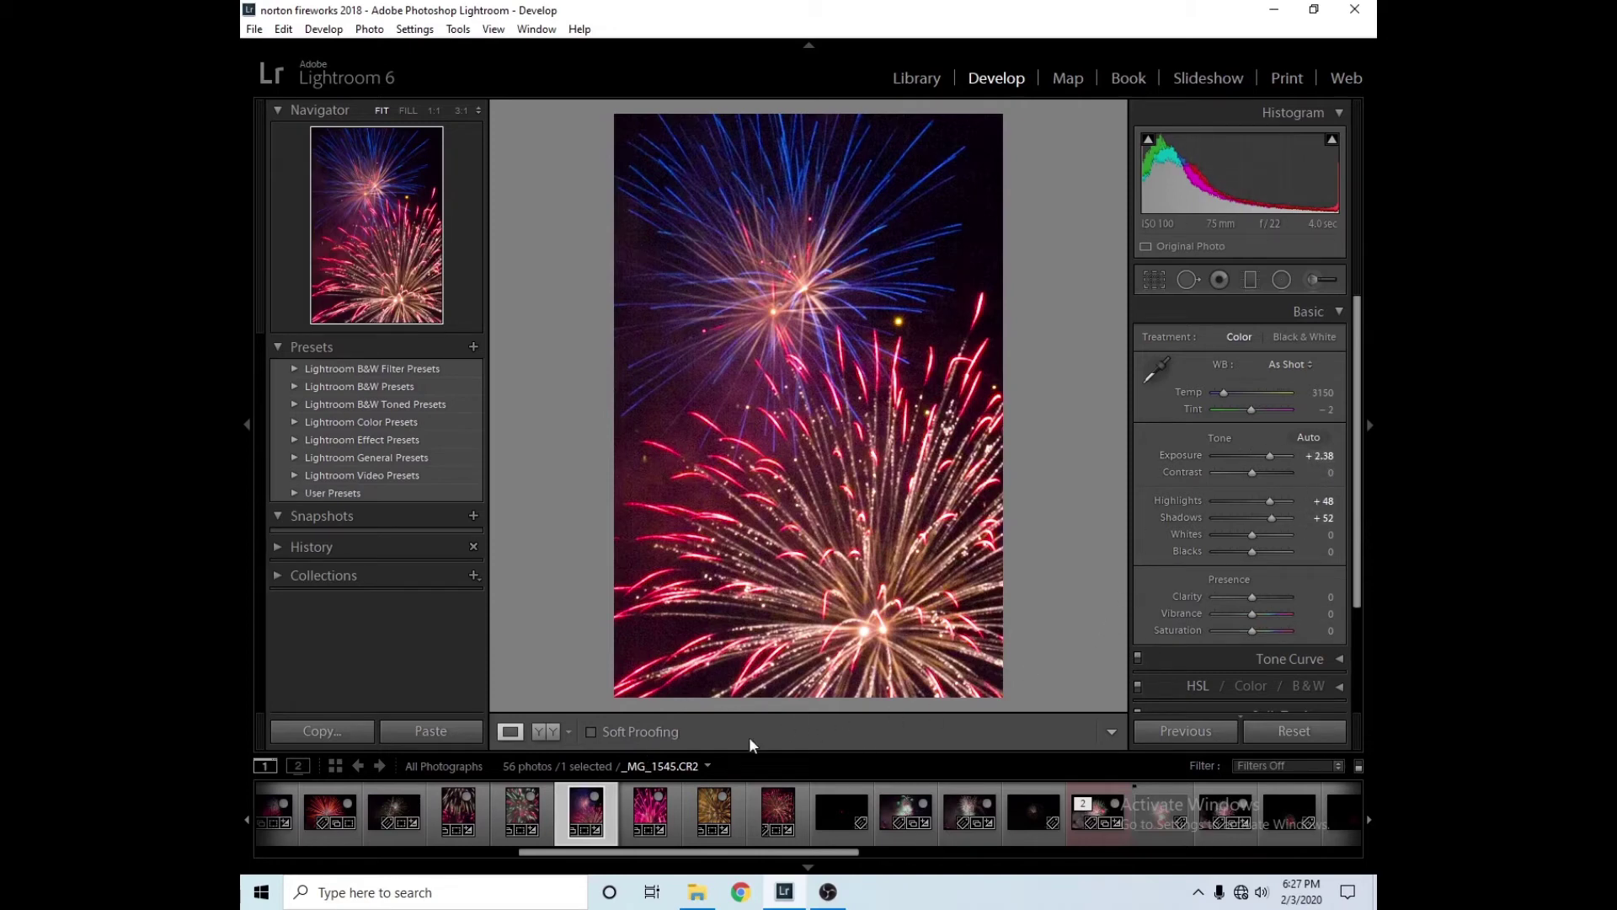
- Compare the magenta fireworks photo with its original by resetting its edits and undoing that, and examine its crop frame on the full image
left_click(679, 807)
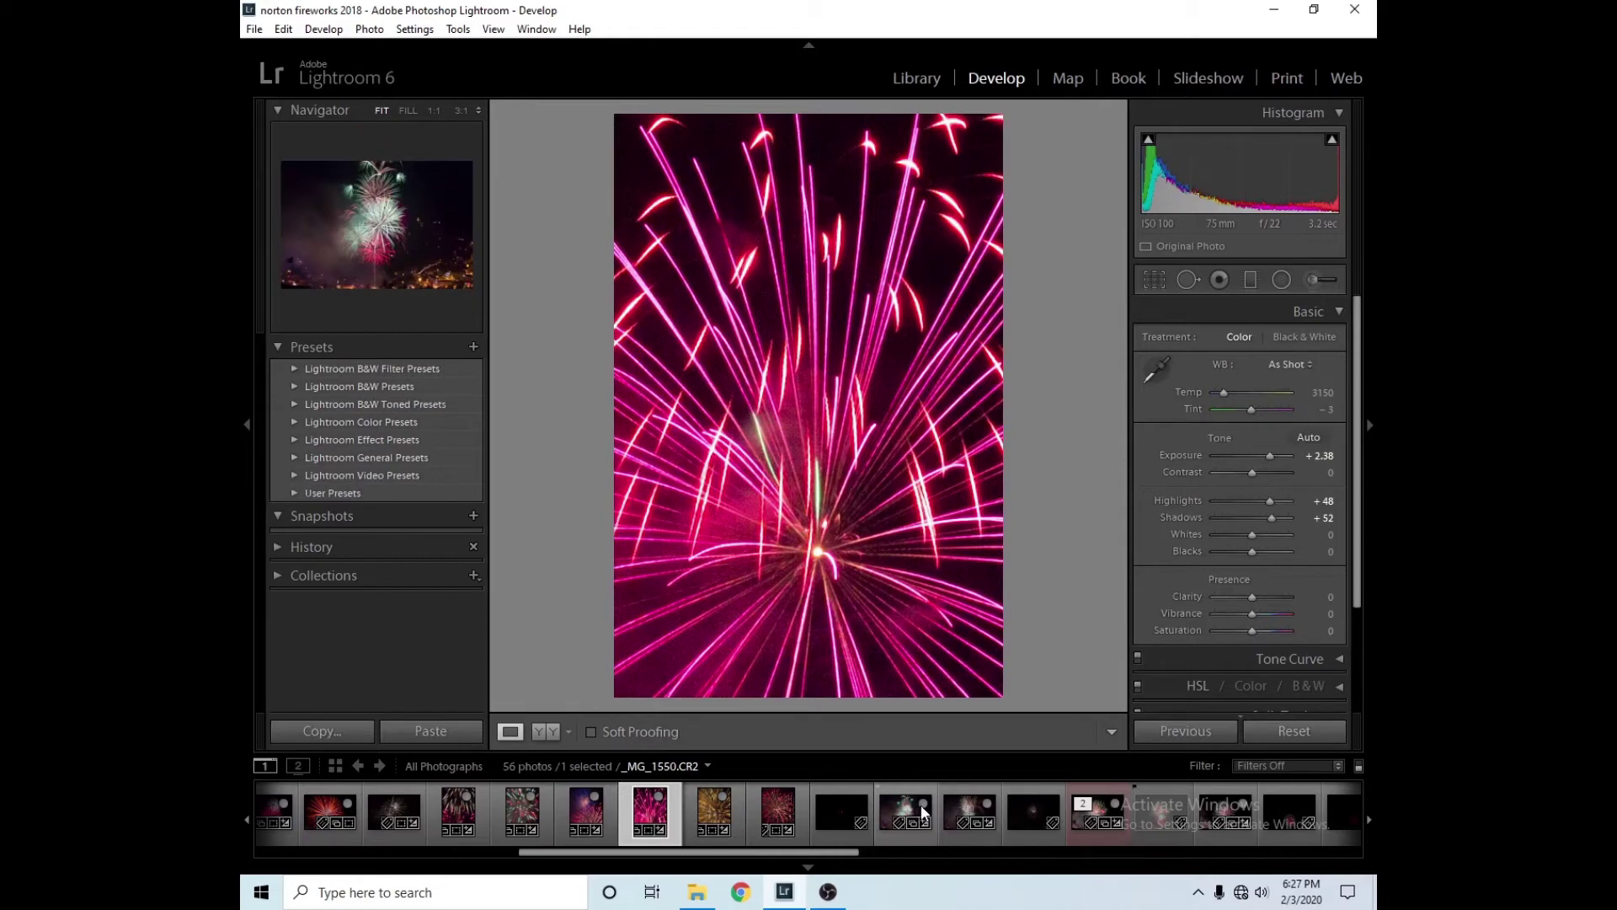
left_click(1286, 728)
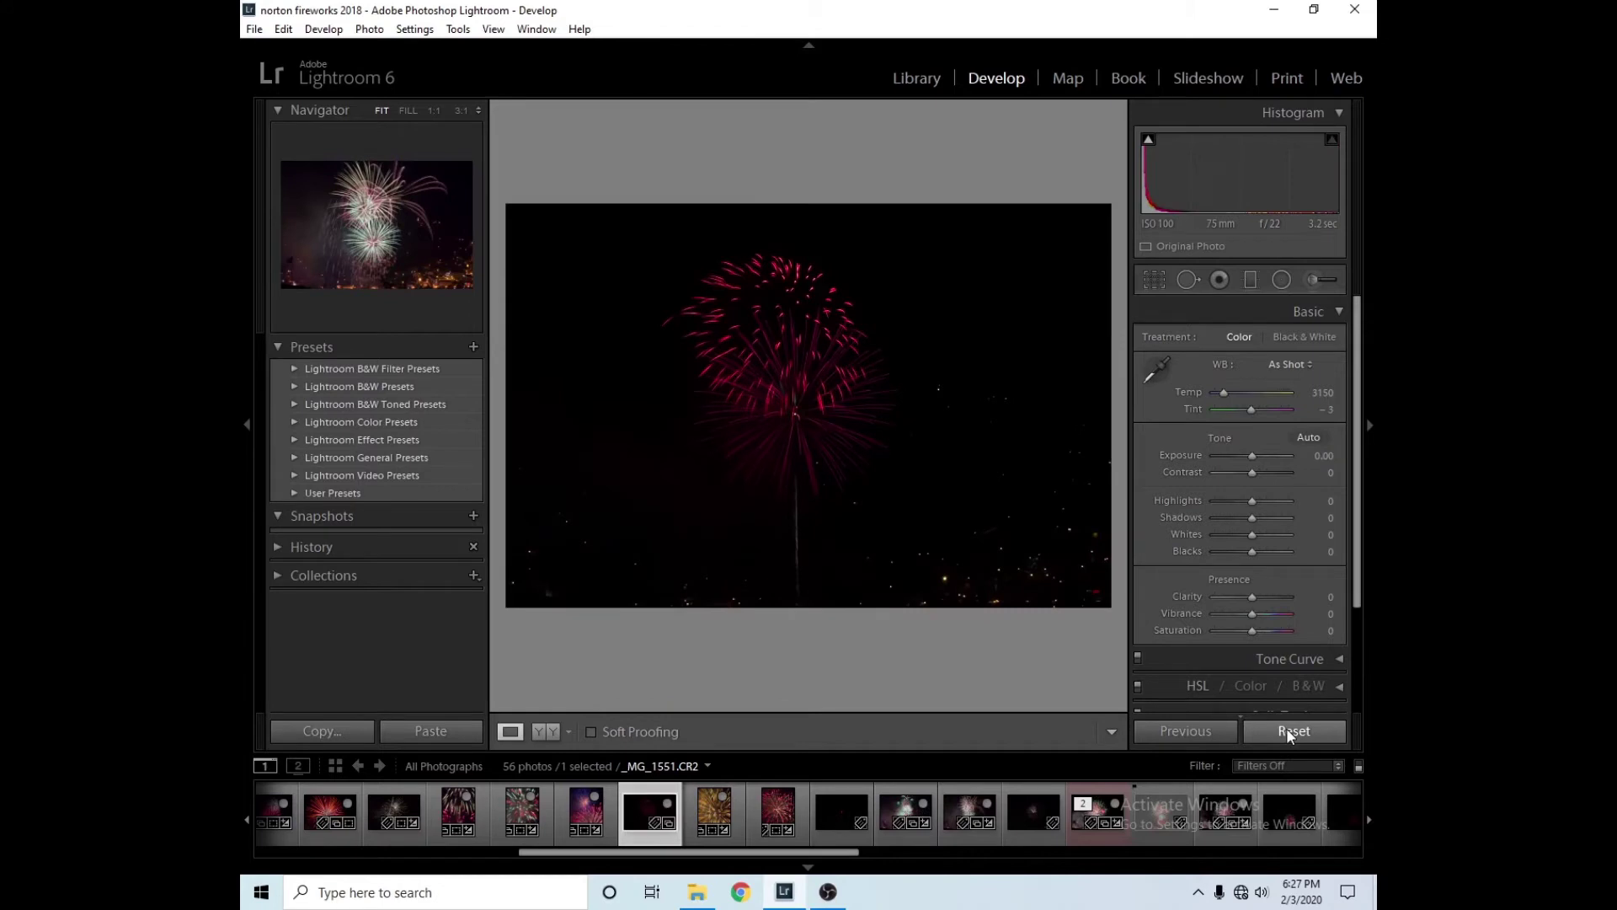
key("ctrl+z")
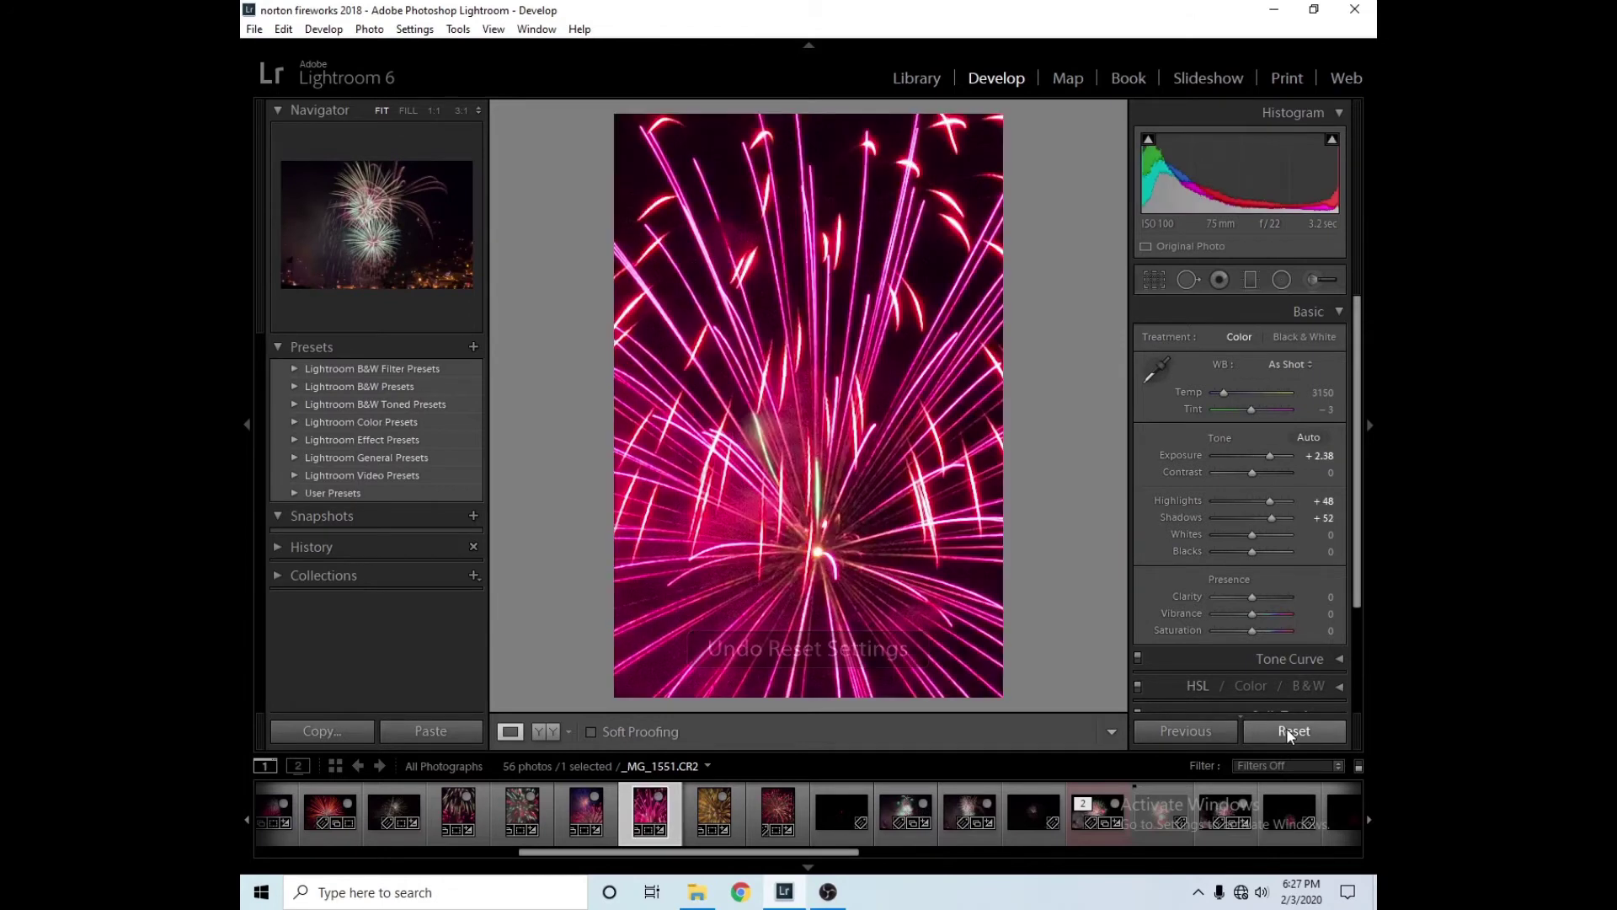
left_click(1153, 279)
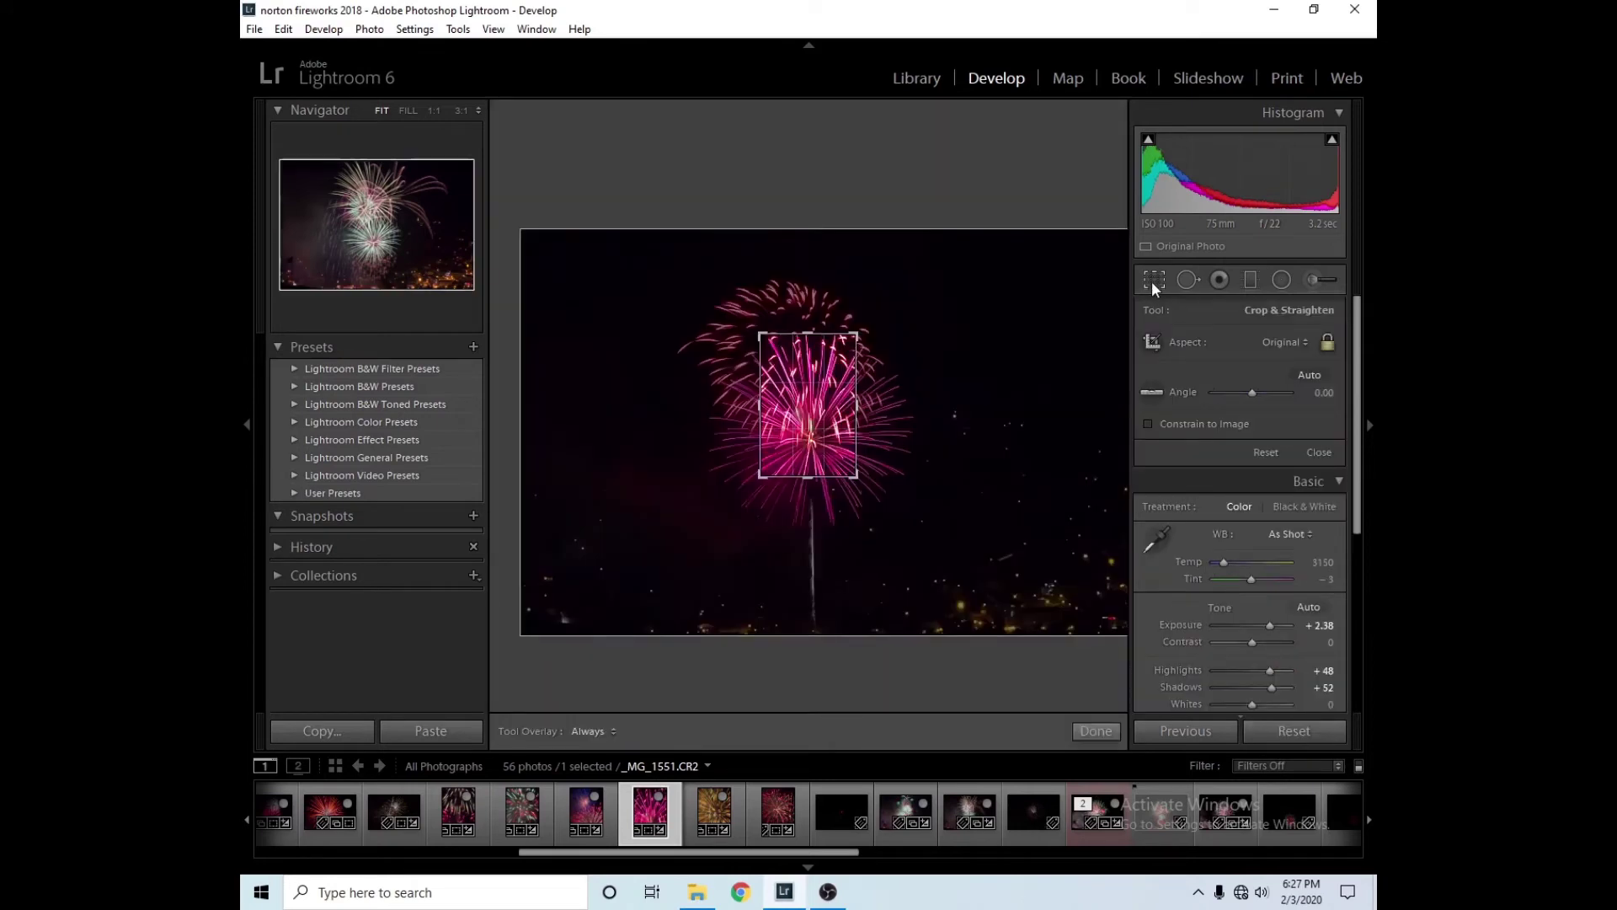
left_click(1094, 729)
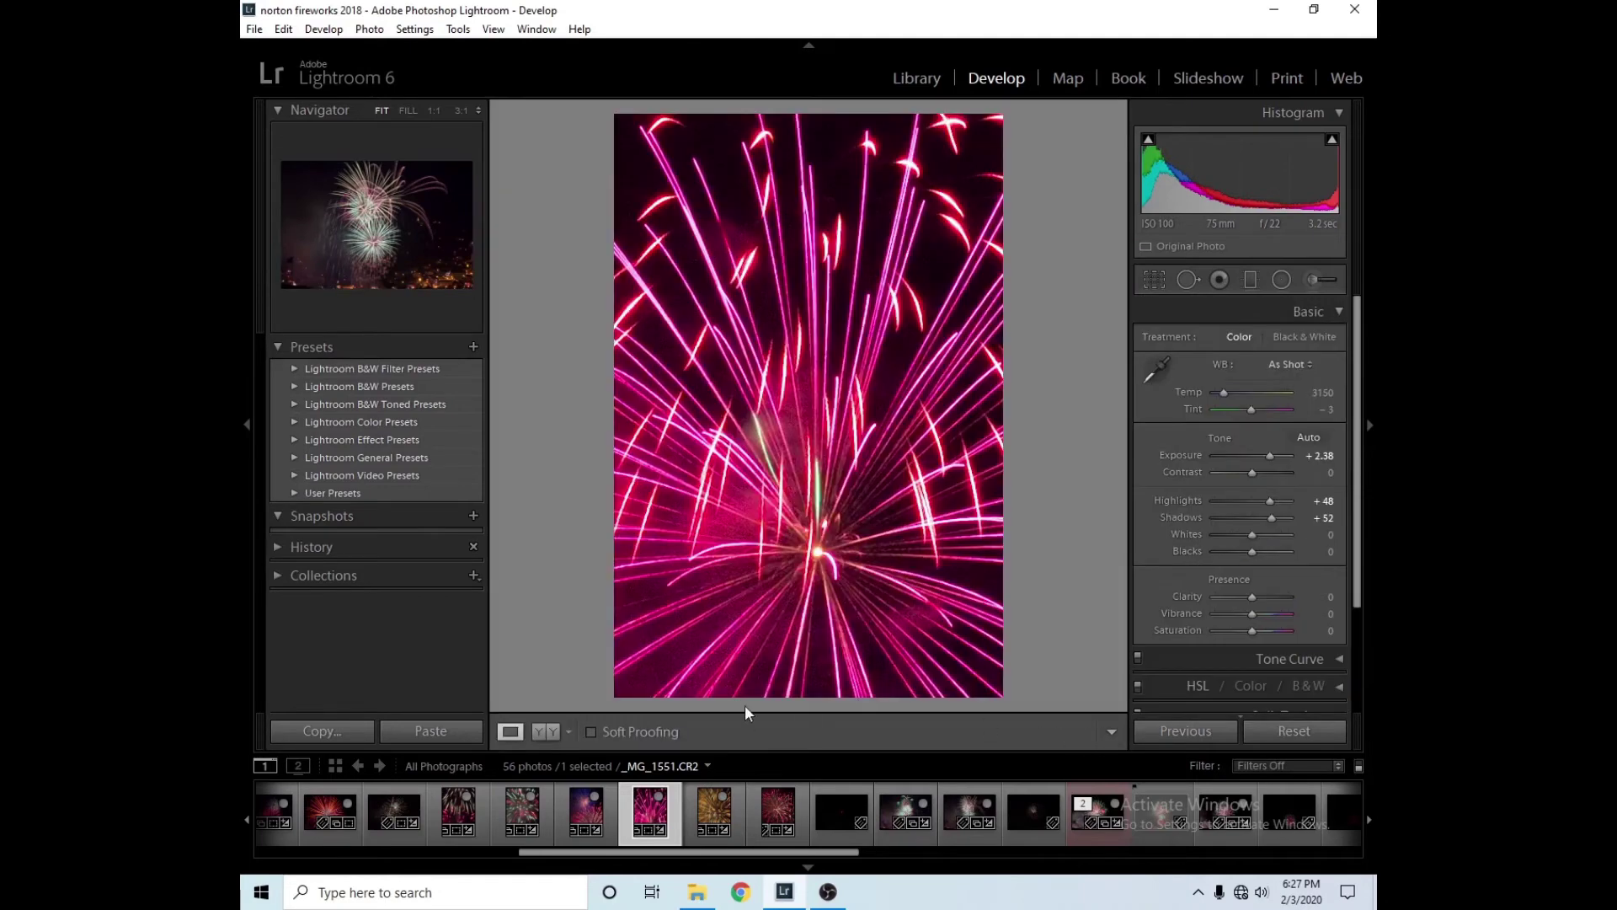
- Compare the golden fireworks photo _MG_1547.CR2 with its original by resetting its edits and undoing that, and examine its crop frame
left_click(707, 814)
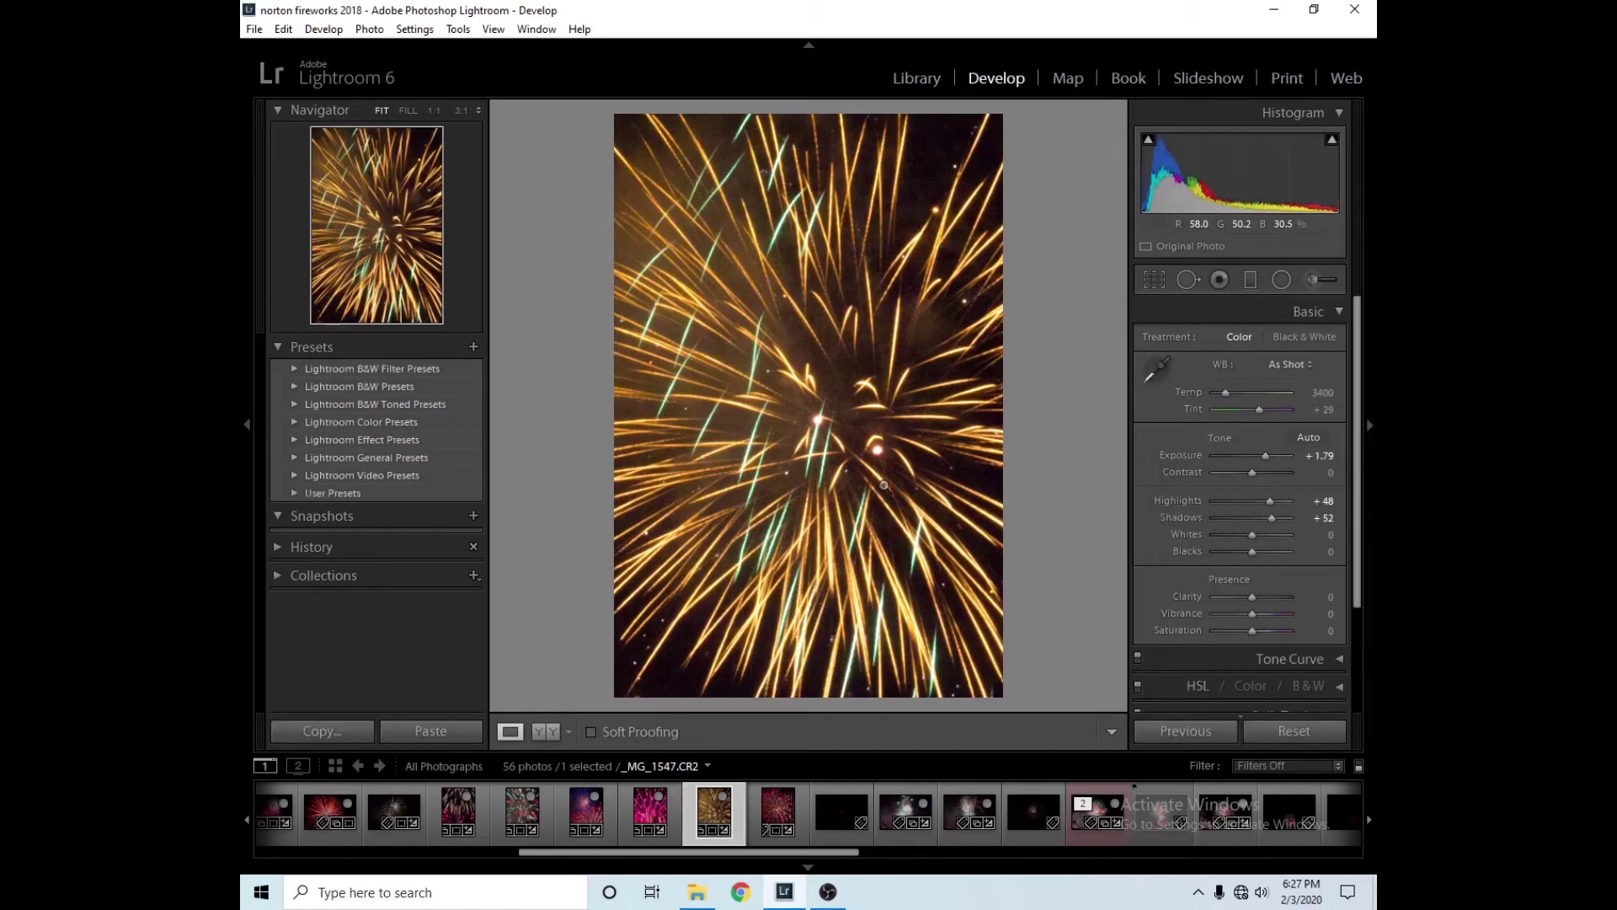
left_click(1312, 732)
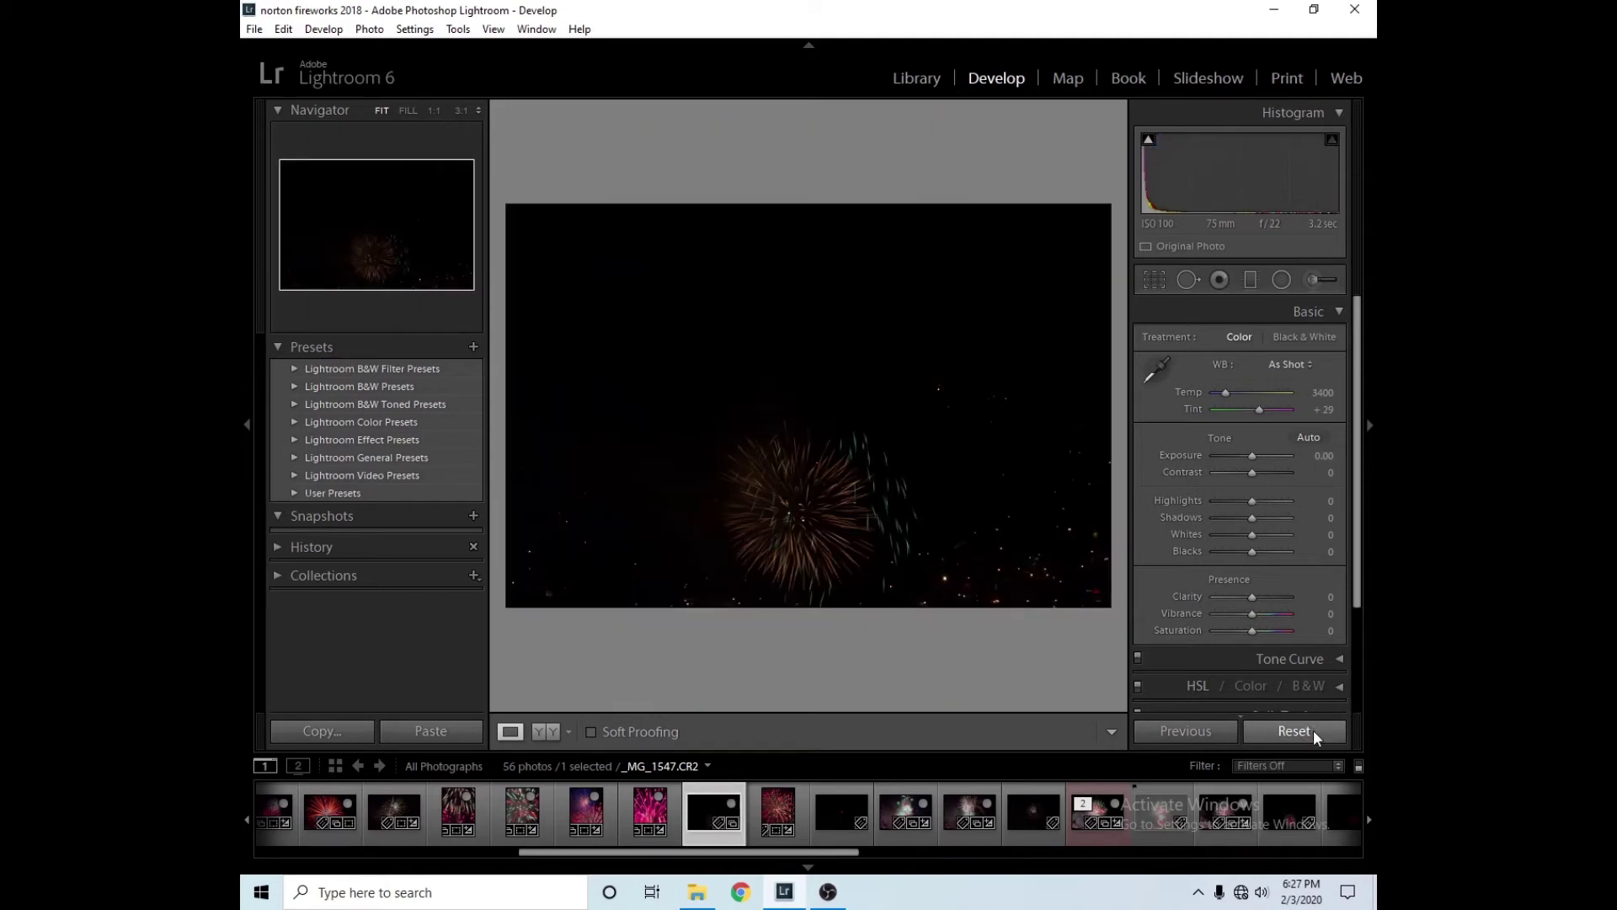
key("ctrl+z")
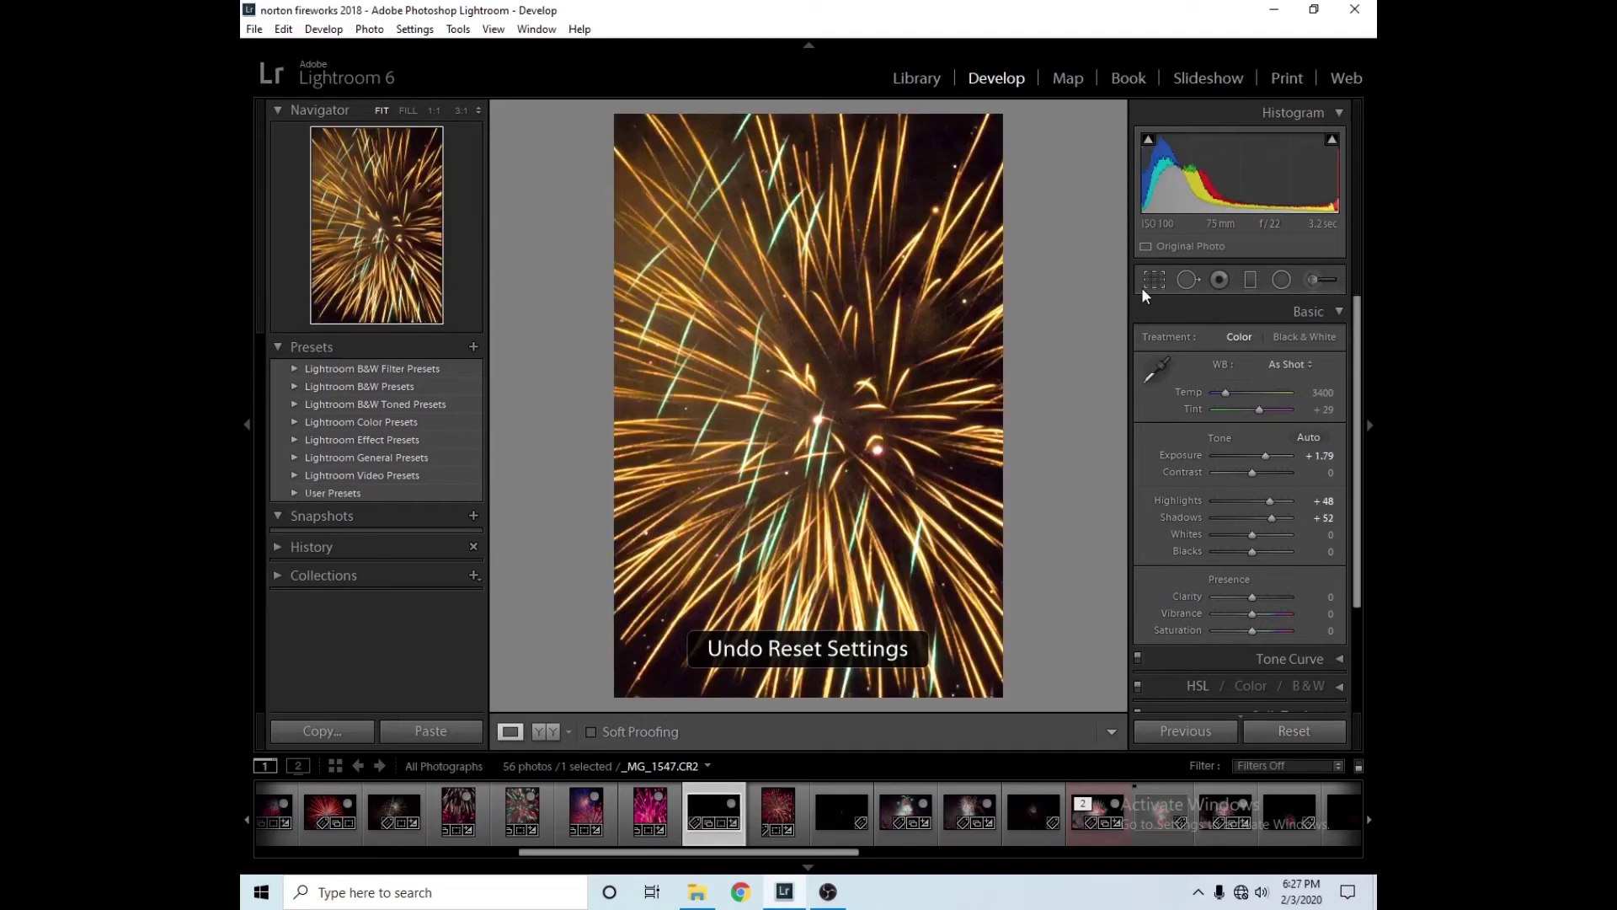
left_click(1152, 290)
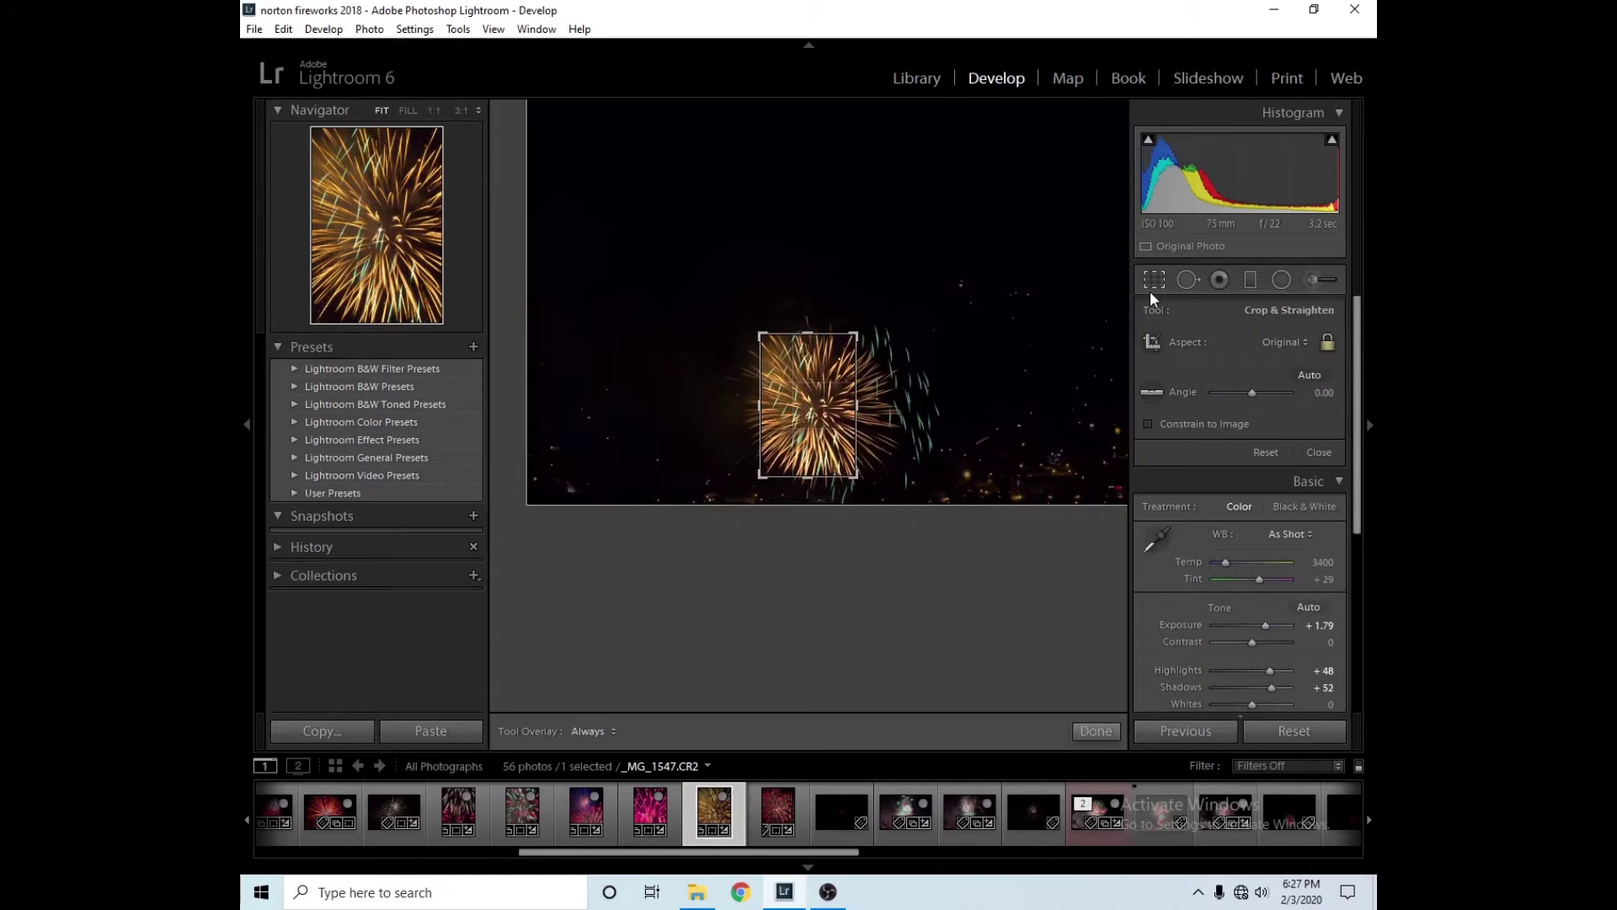
left_click(1113, 731)
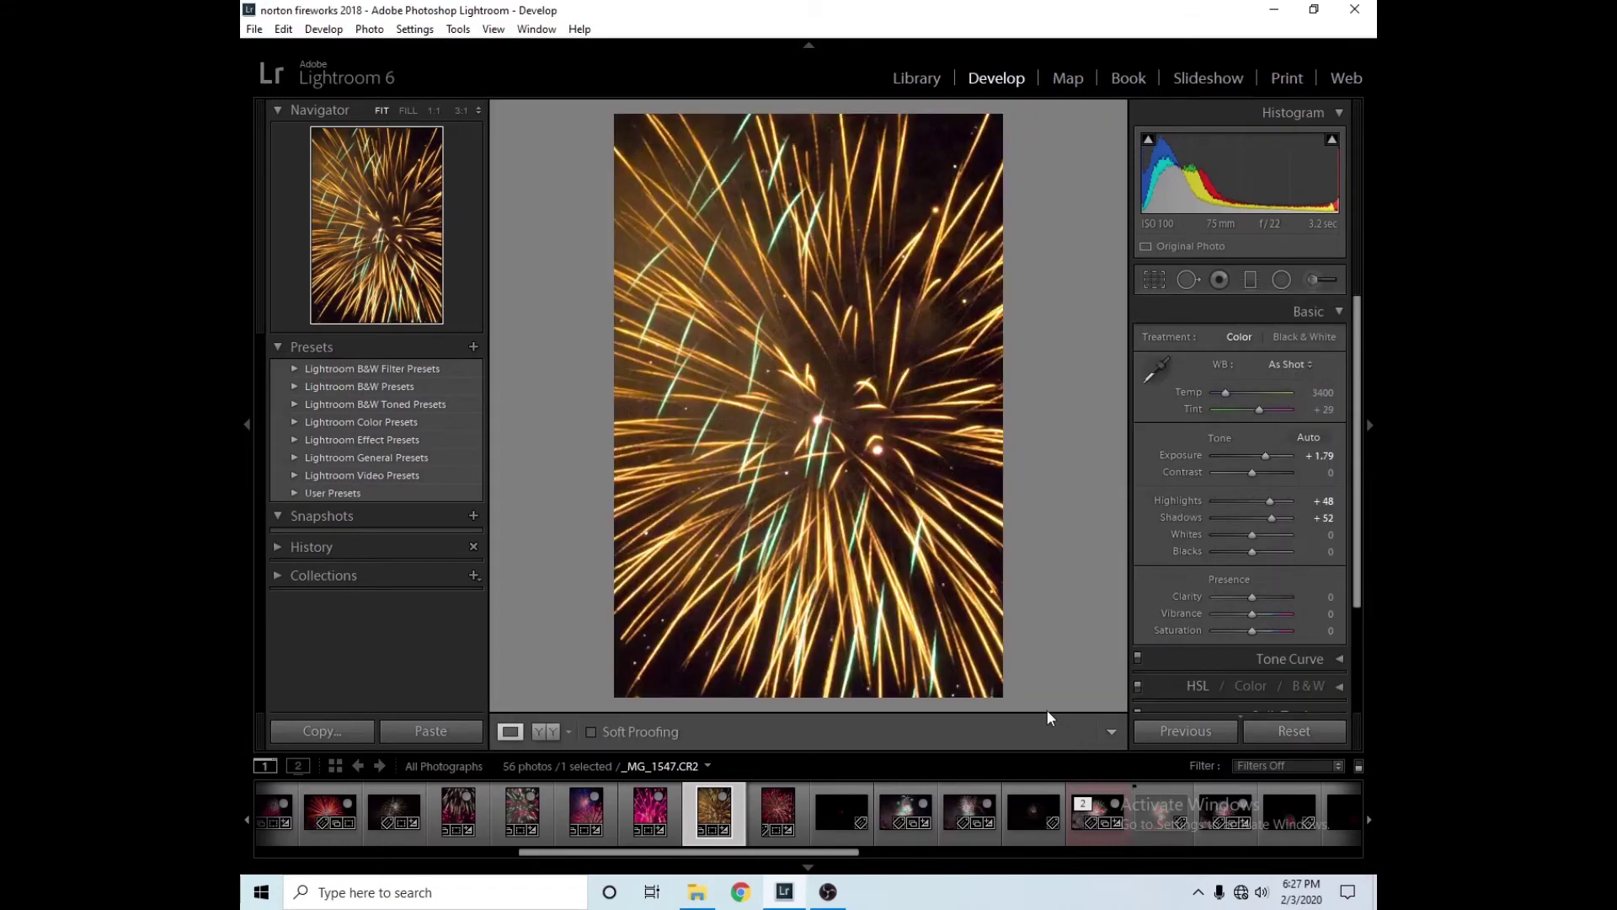
- Compare the portrait photo of red fireworks after the golden one with its original by resetting and undoing, and examine its crop frame
left_click(777, 811)
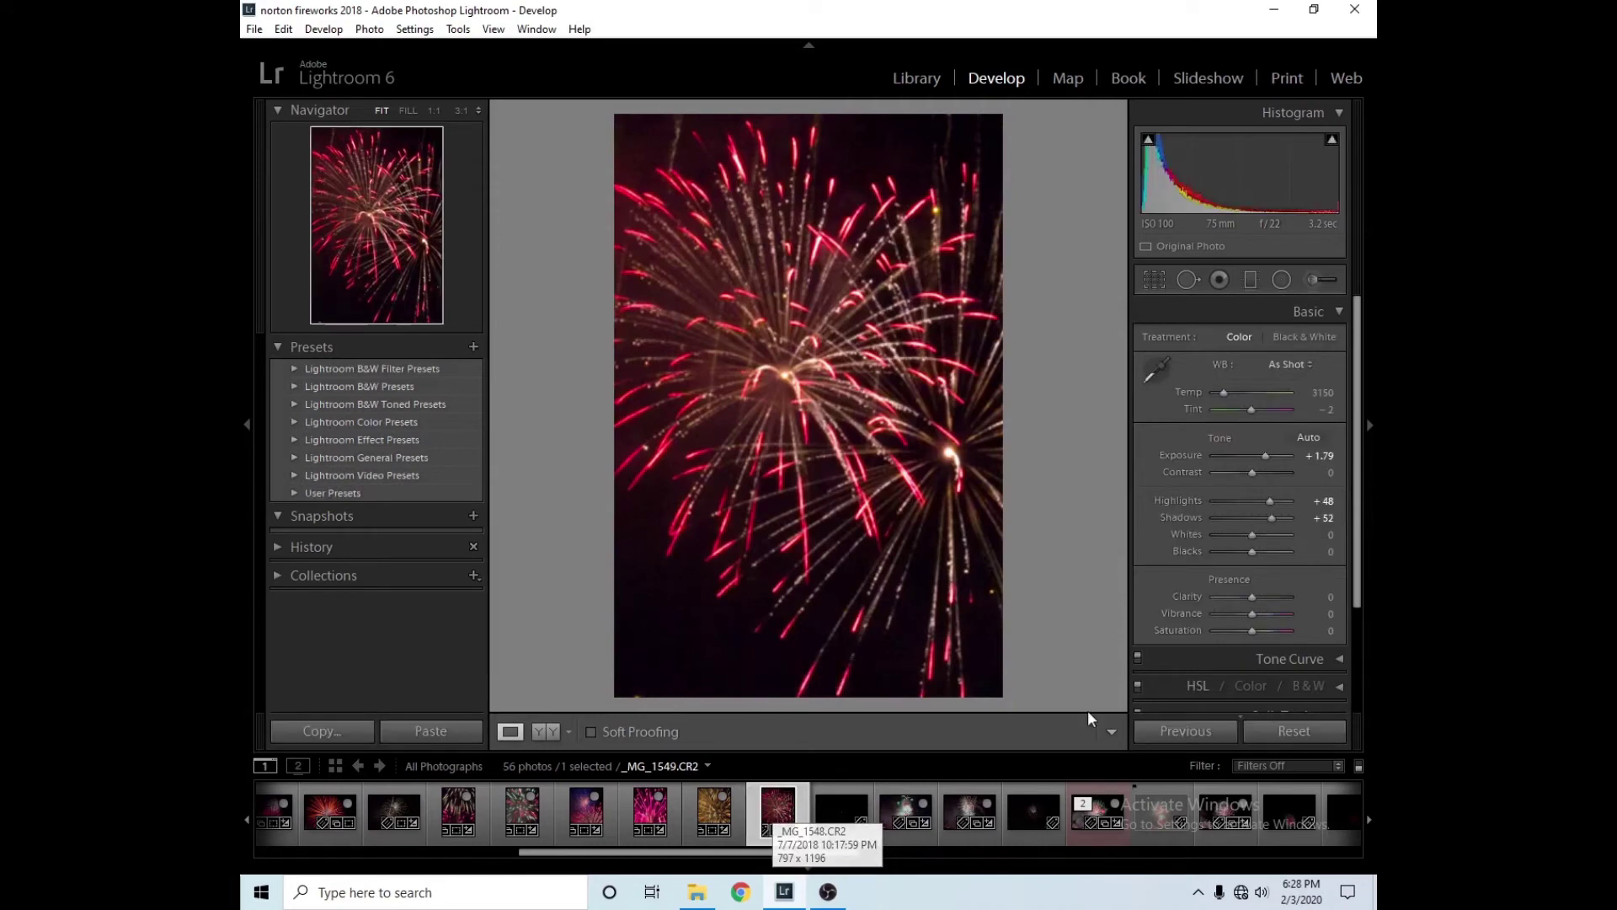
left_click(1289, 730)
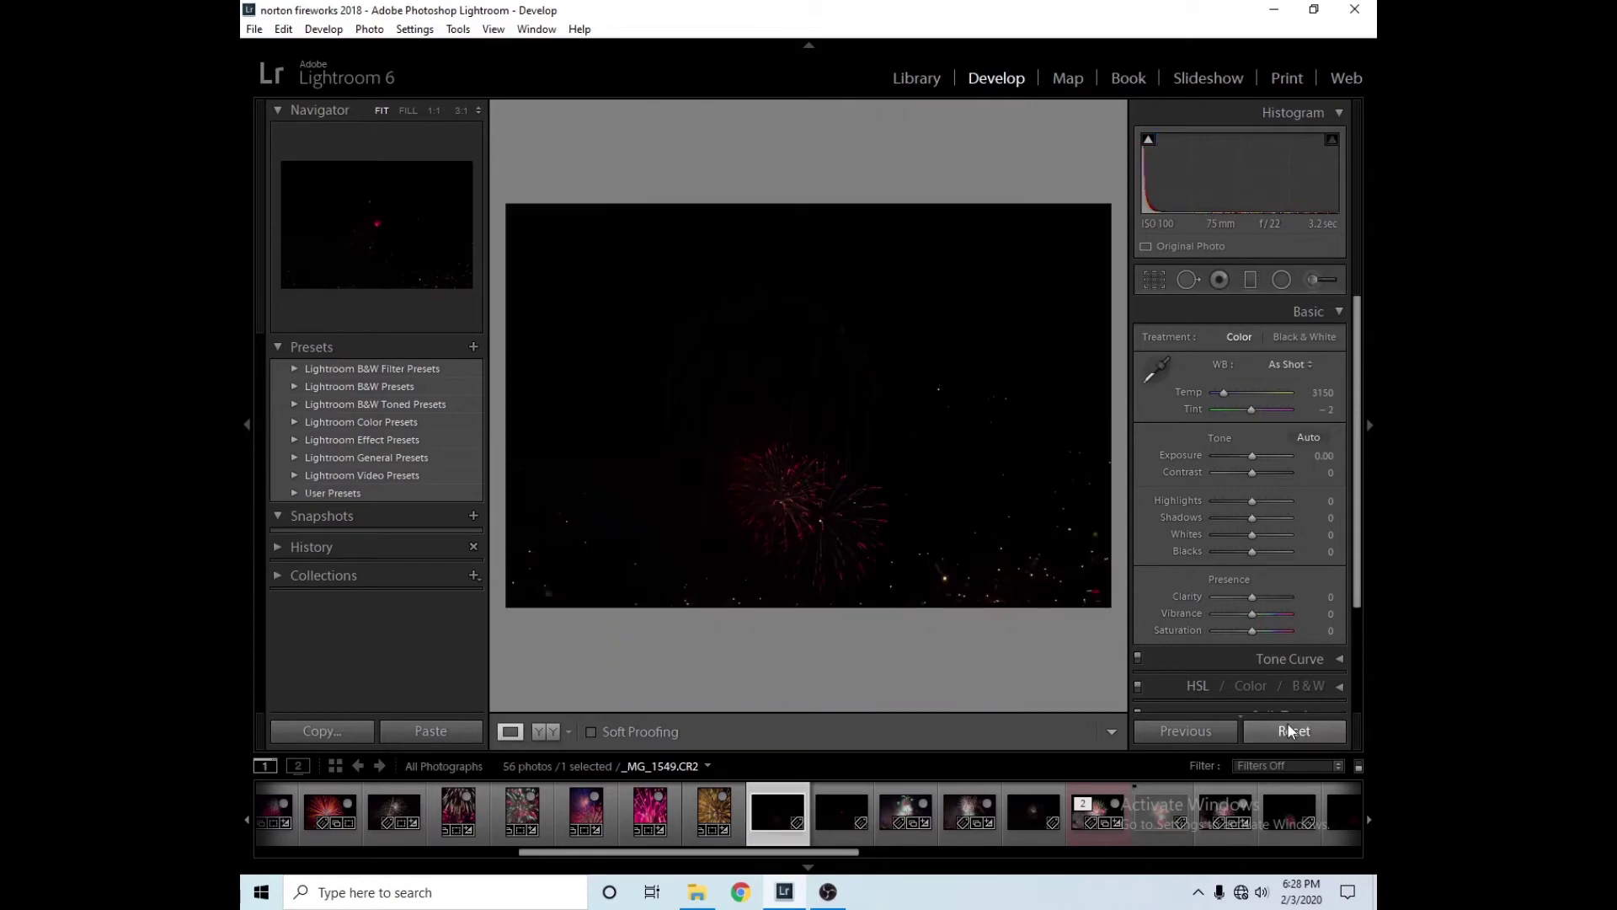
key("ctrl+z")
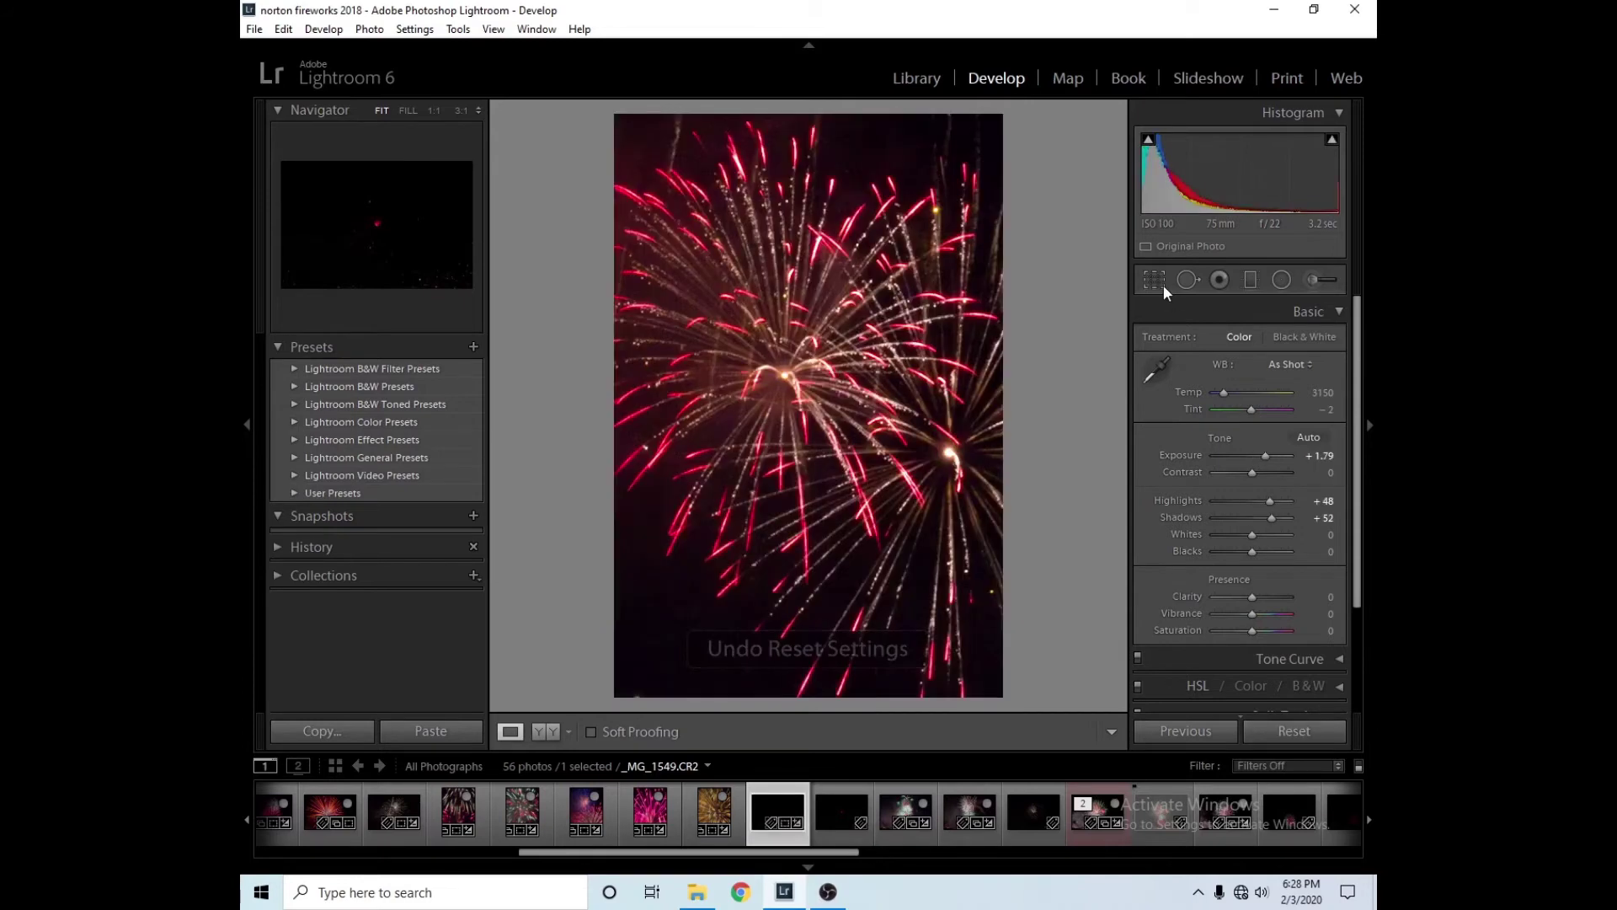
left_click(1160, 280)
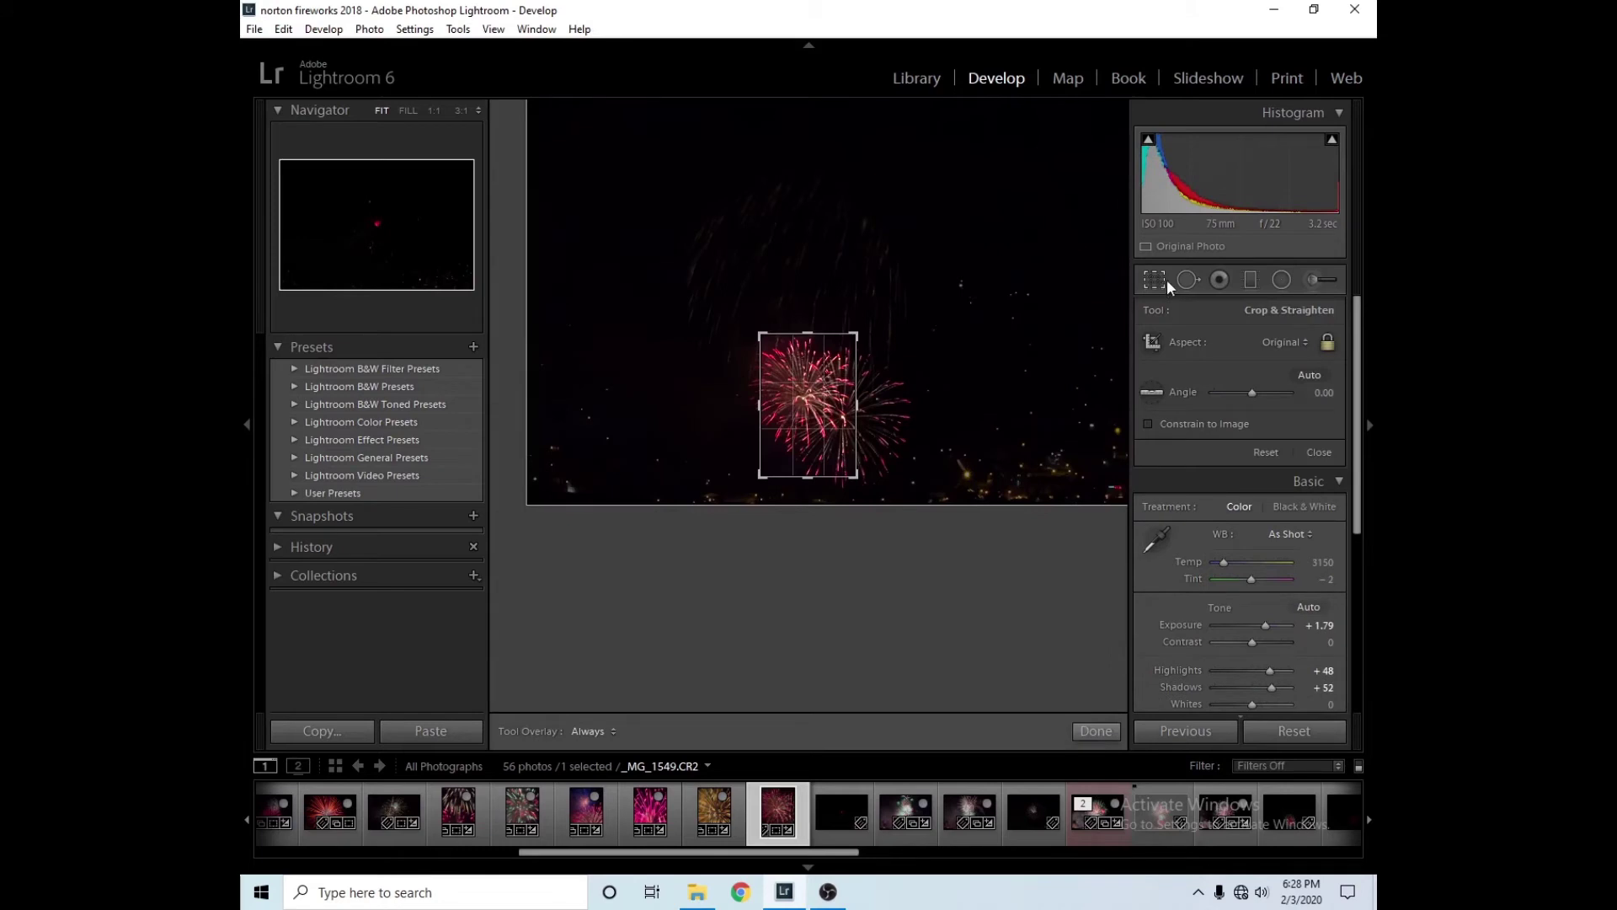
left_click(1093, 732)
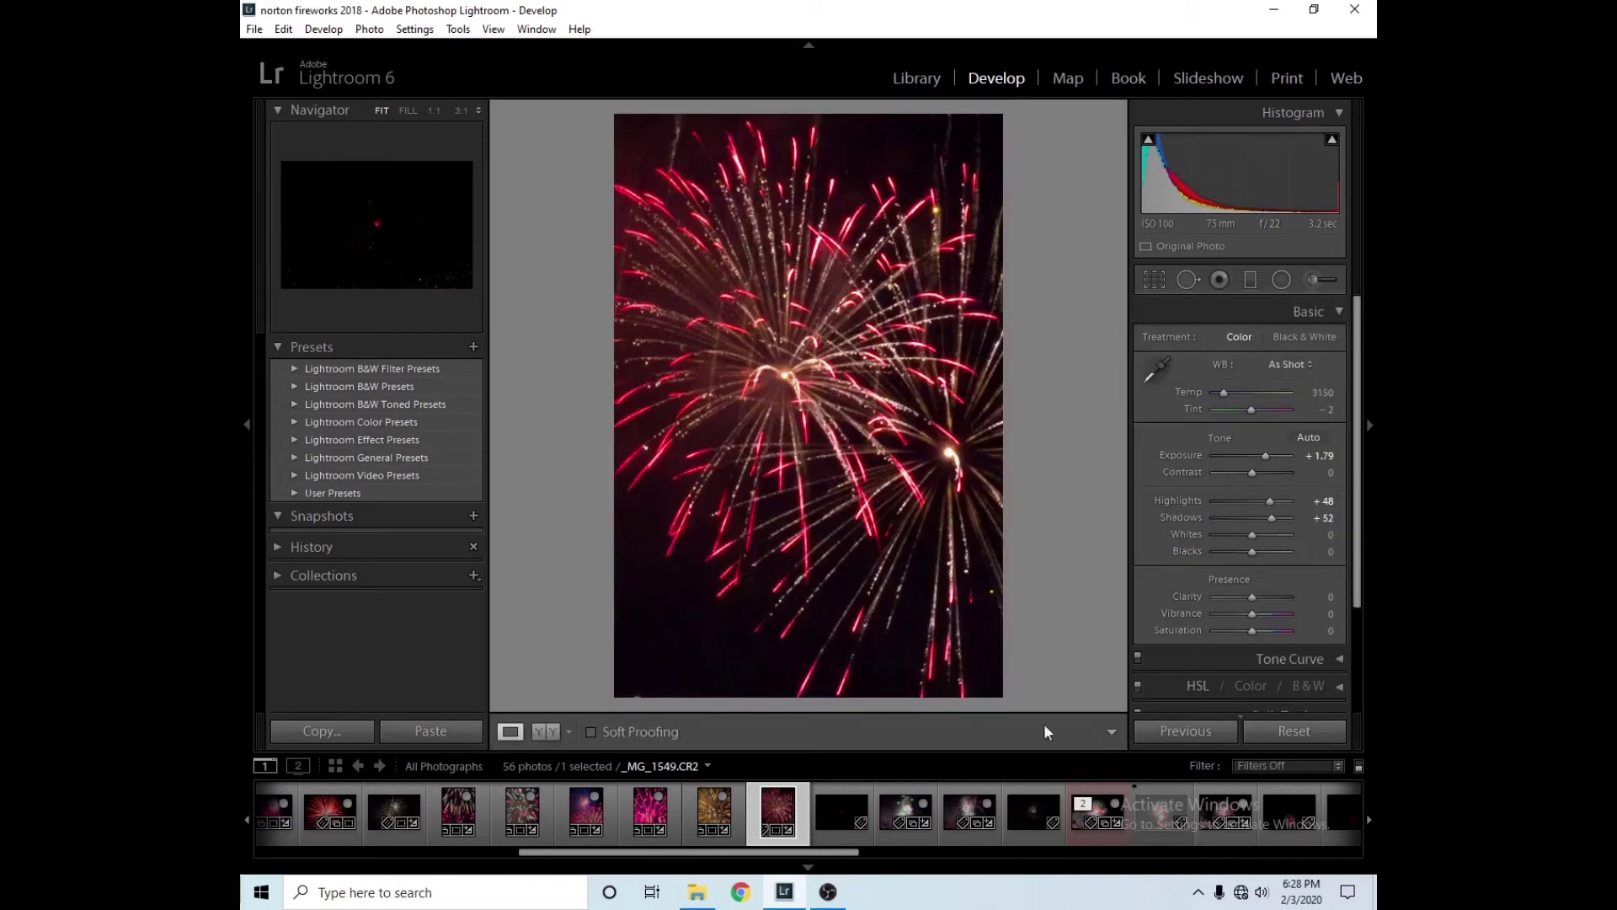
- Open photo _MG_1550.CR2, examine the town buildings, street lights and light trail at 1:1, and return to the fit view
left_click(892, 807)
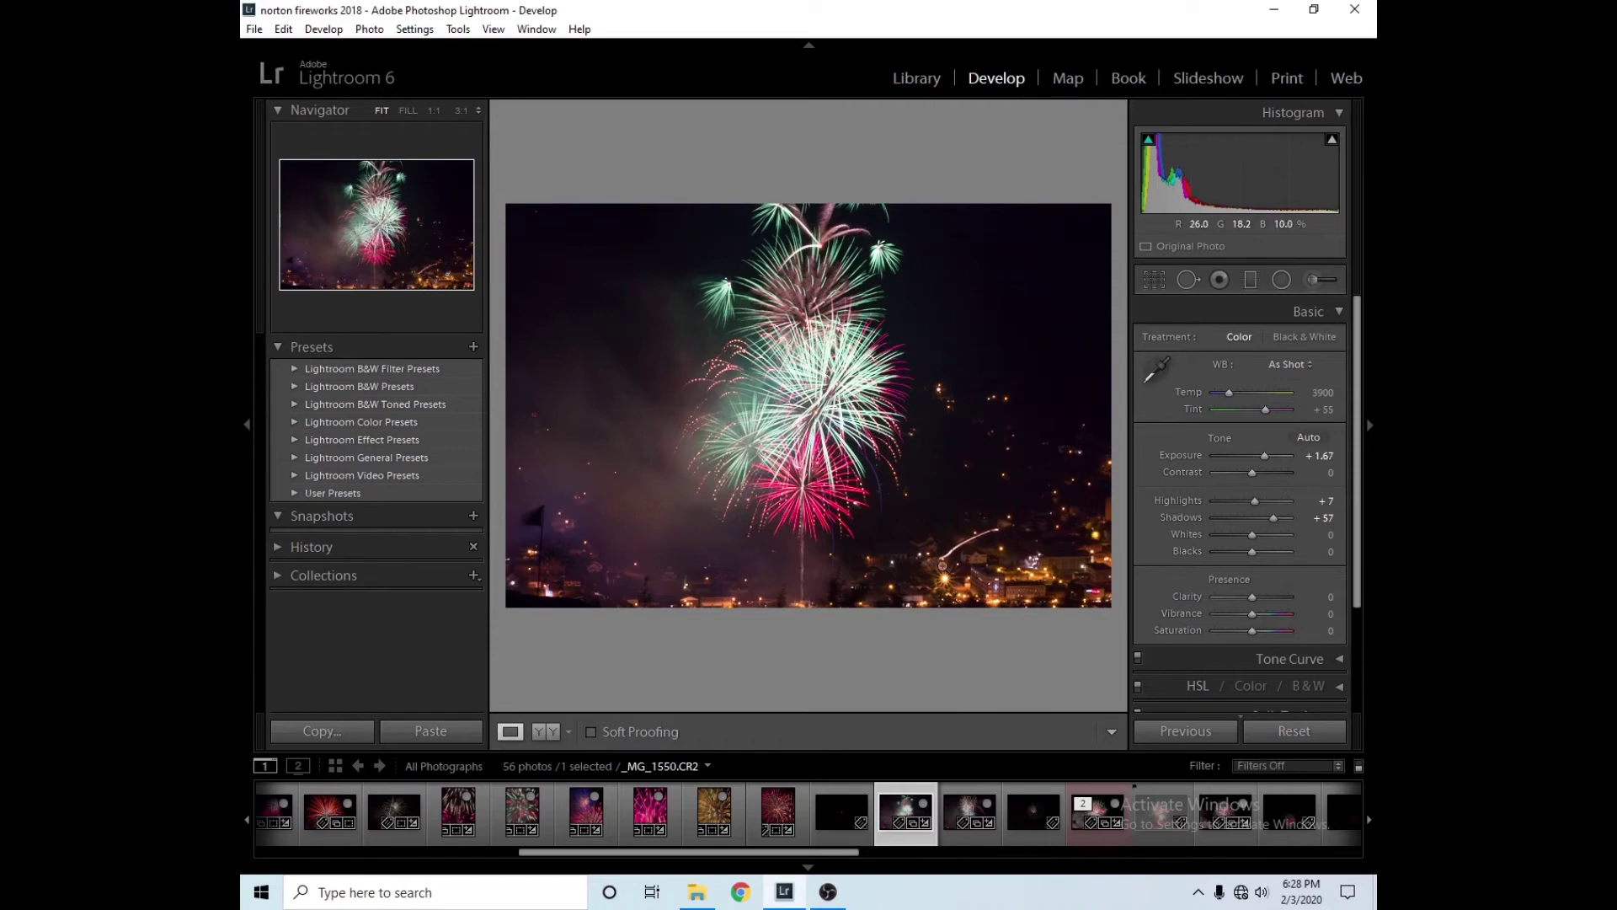
left_click(1092, 599)
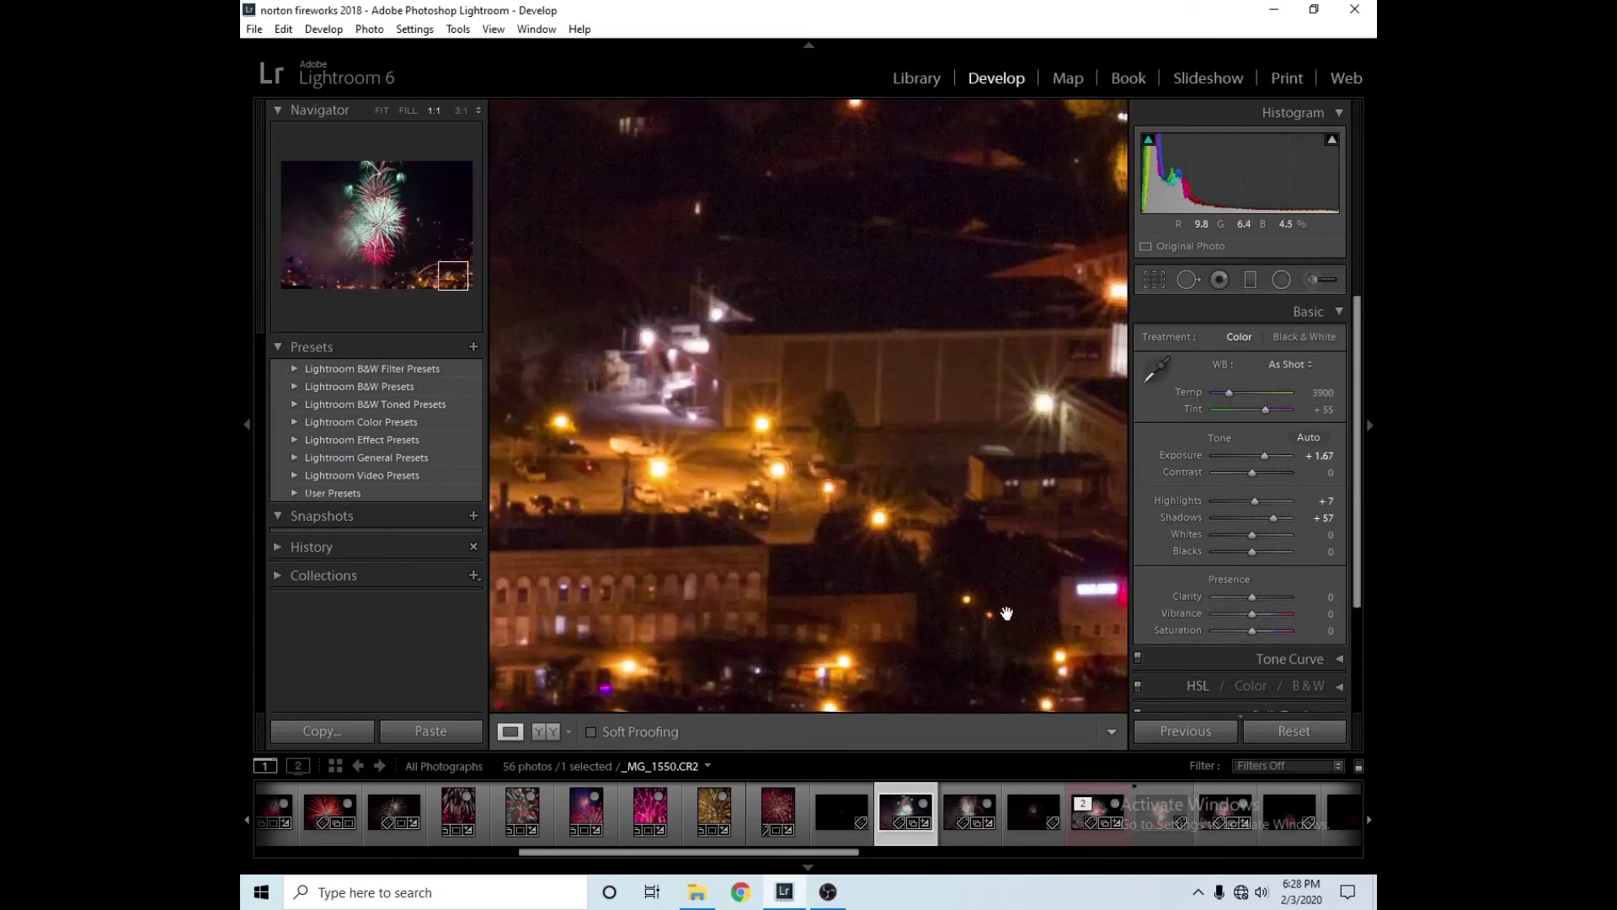
left_click_drag(1039, 622, 988, 610)
left_click_drag(796, 579, 948, 591)
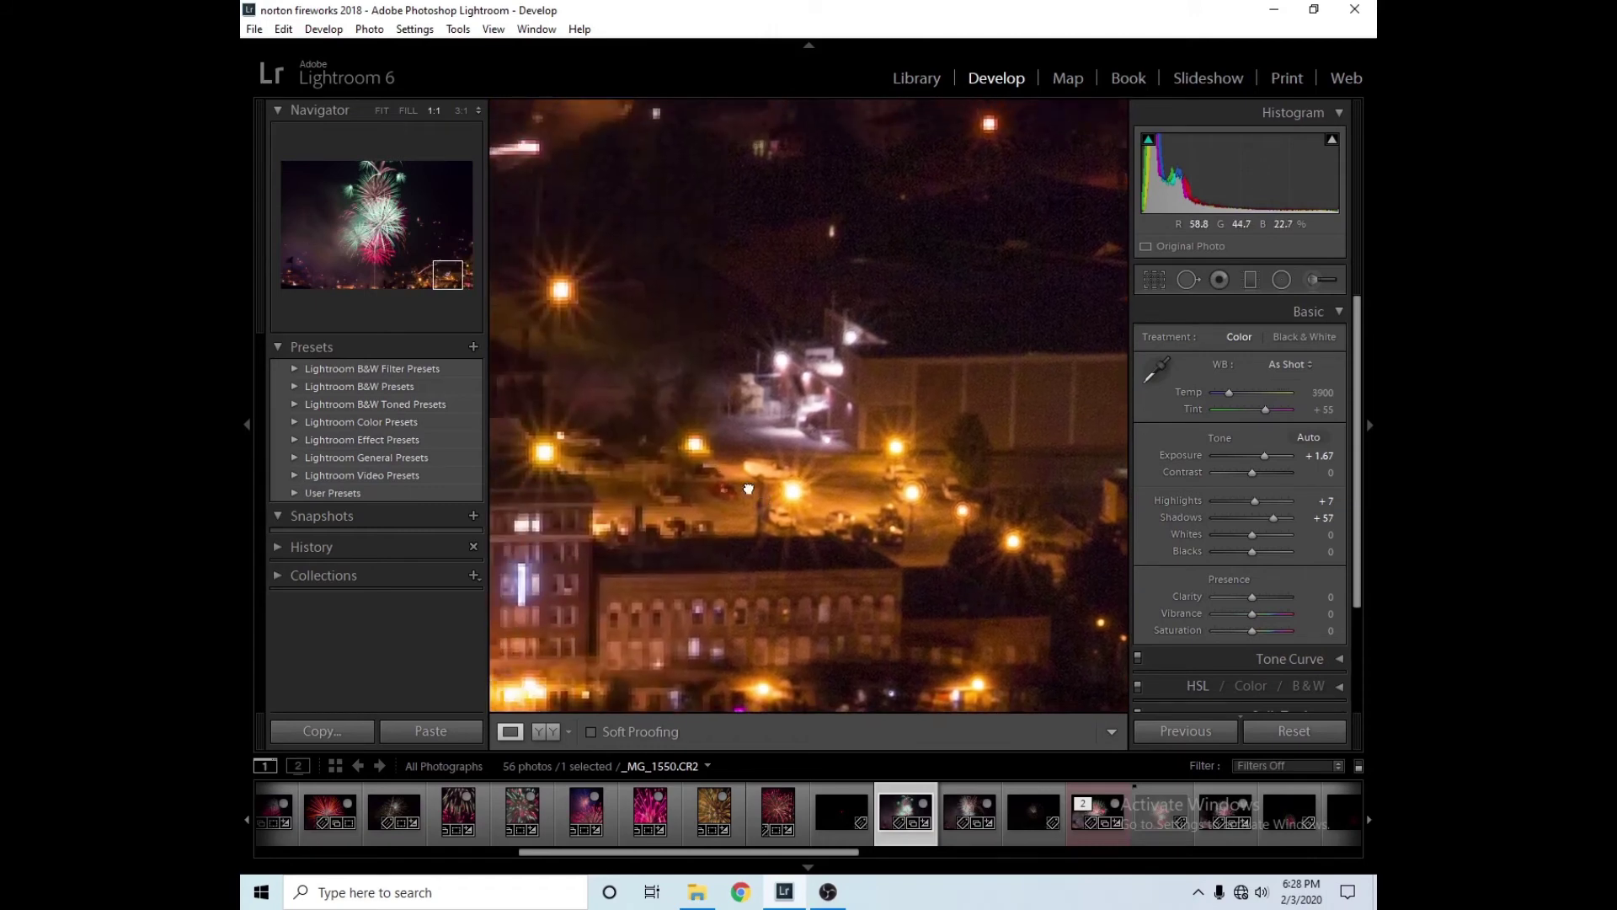
left_click_drag(754, 473, 990, 624)
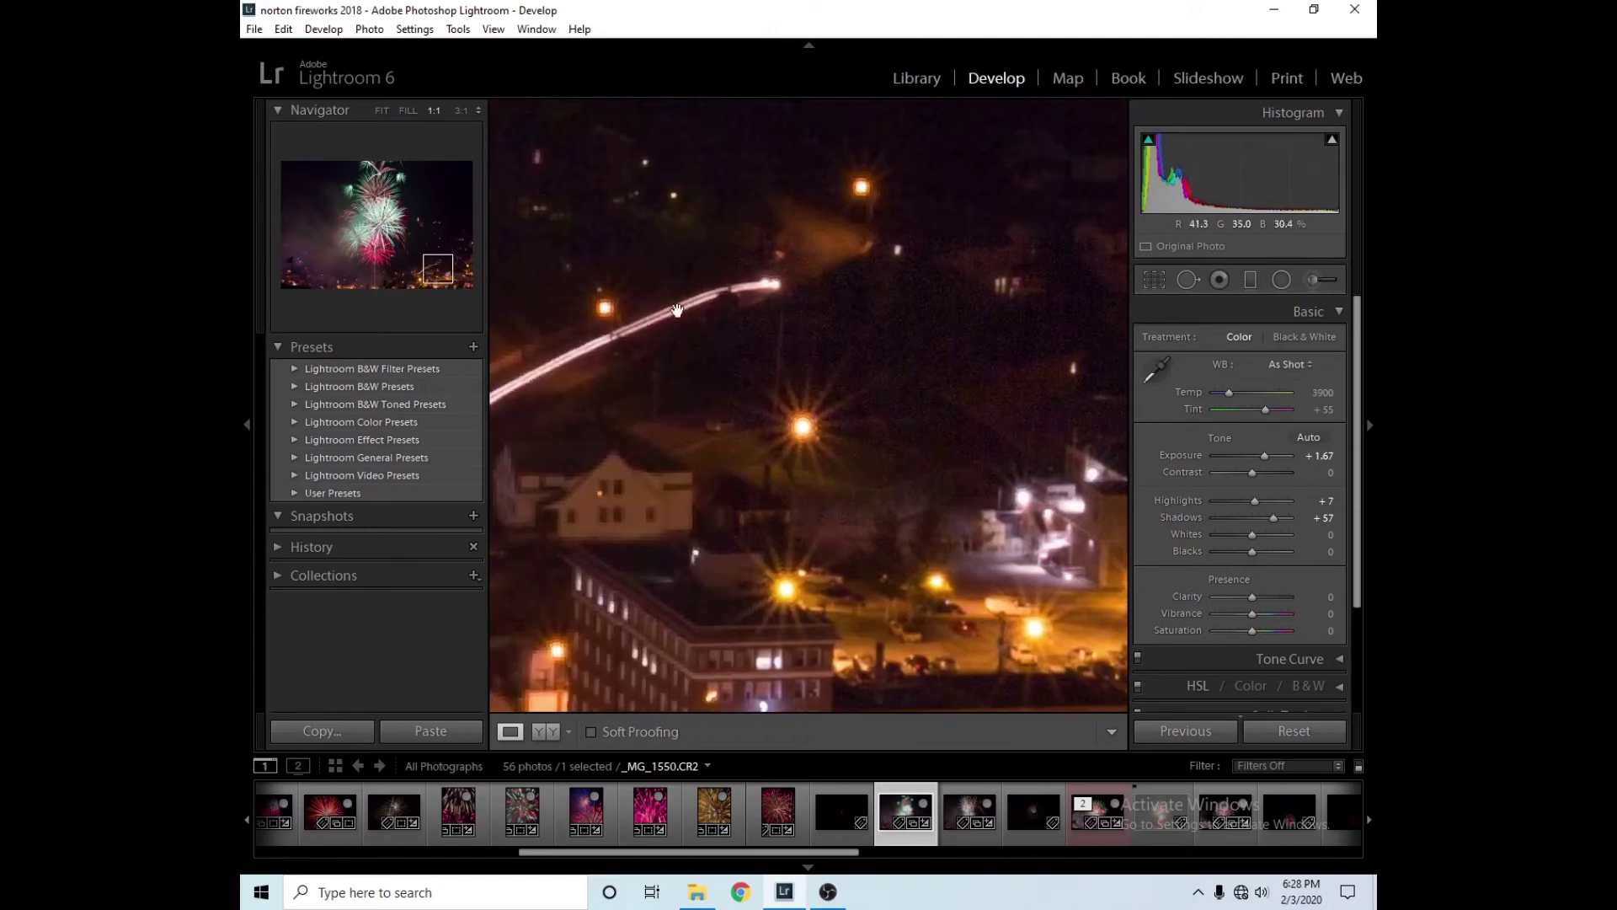
left_click_drag(661, 329, 762, 335)
mouse_move(657, 394)
left_mouse_down()
mouse_move(821, 463)
mouse_move(801, 401)
left_mouse_up()
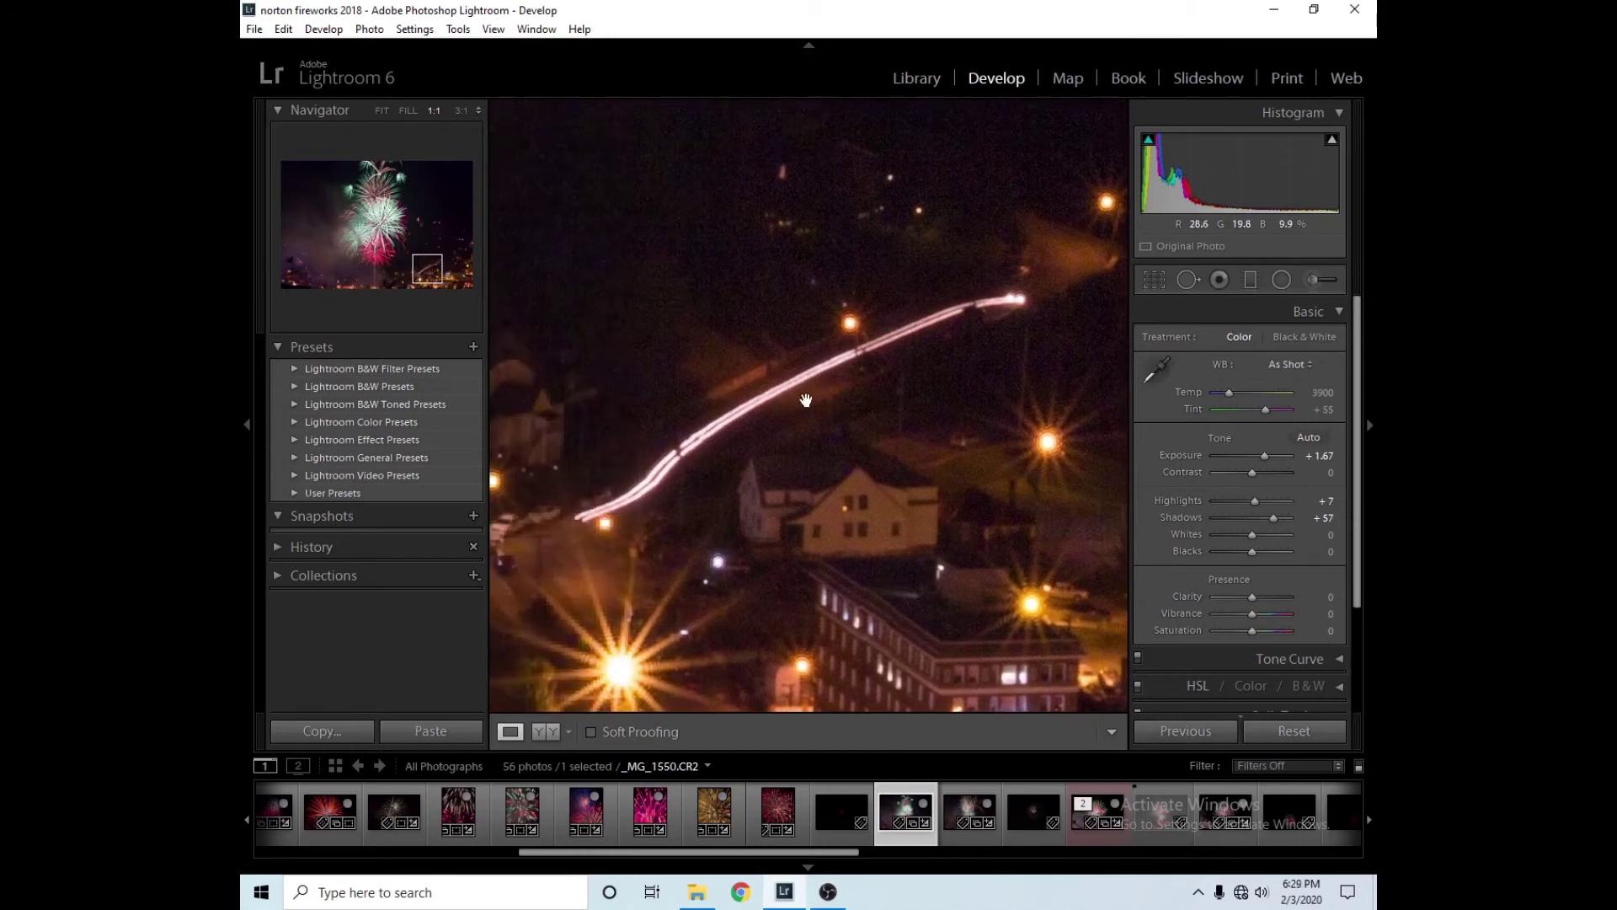
left_click(721, 522)
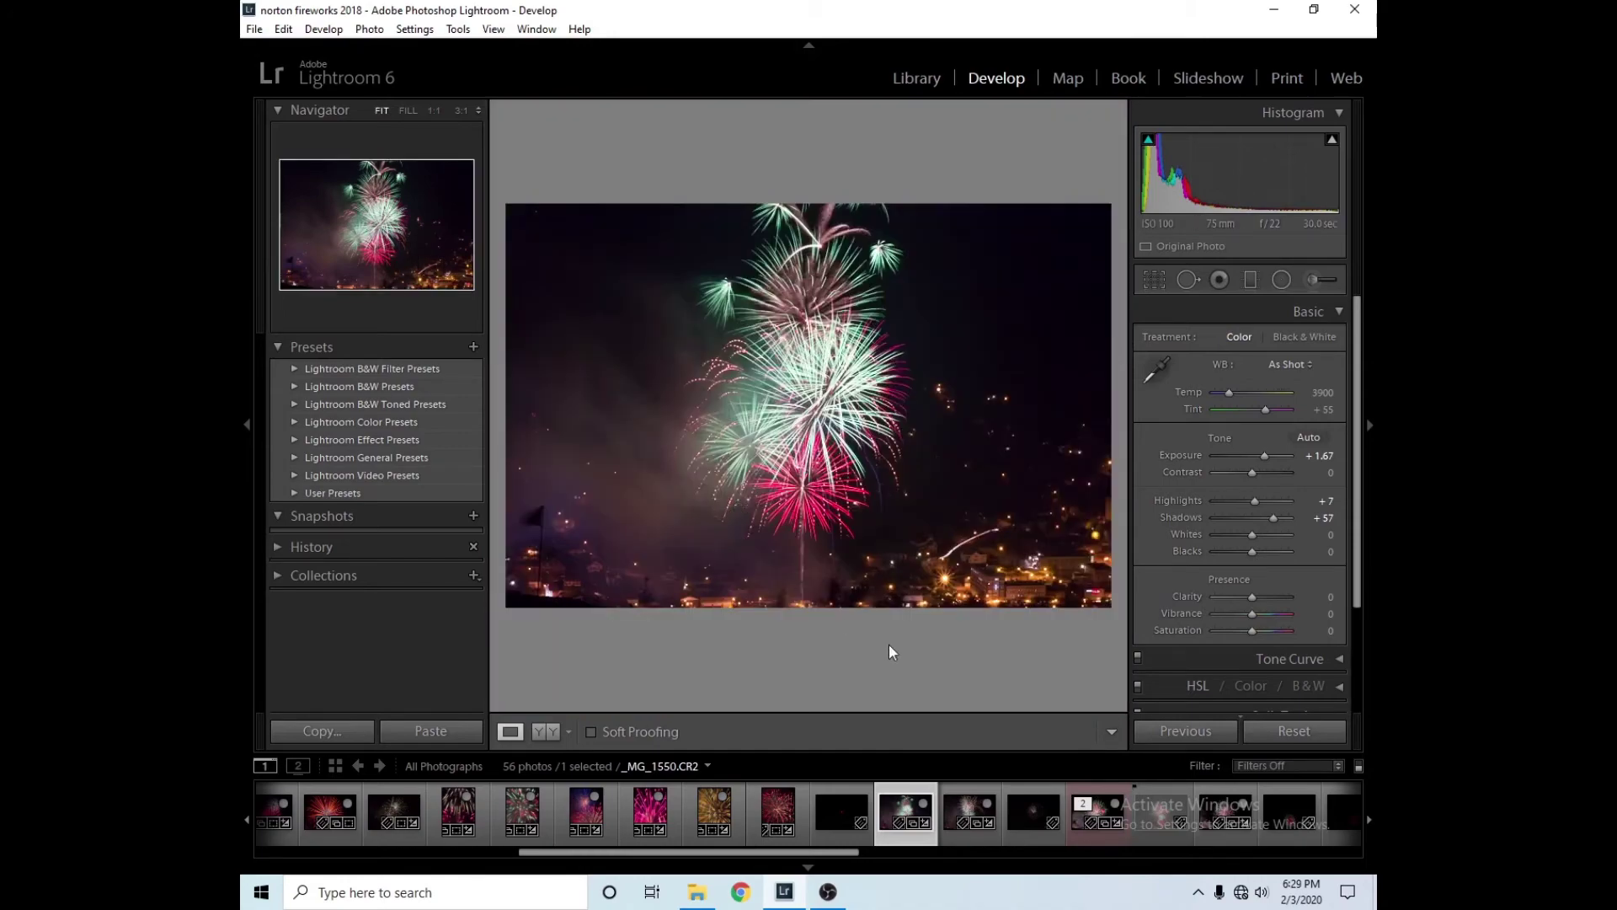
- Compare photos _MG_1550.CR2 and _MG_1551.CR2 with their originals by resetting each one's edits and undoing the reset
left_click(1304, 731)
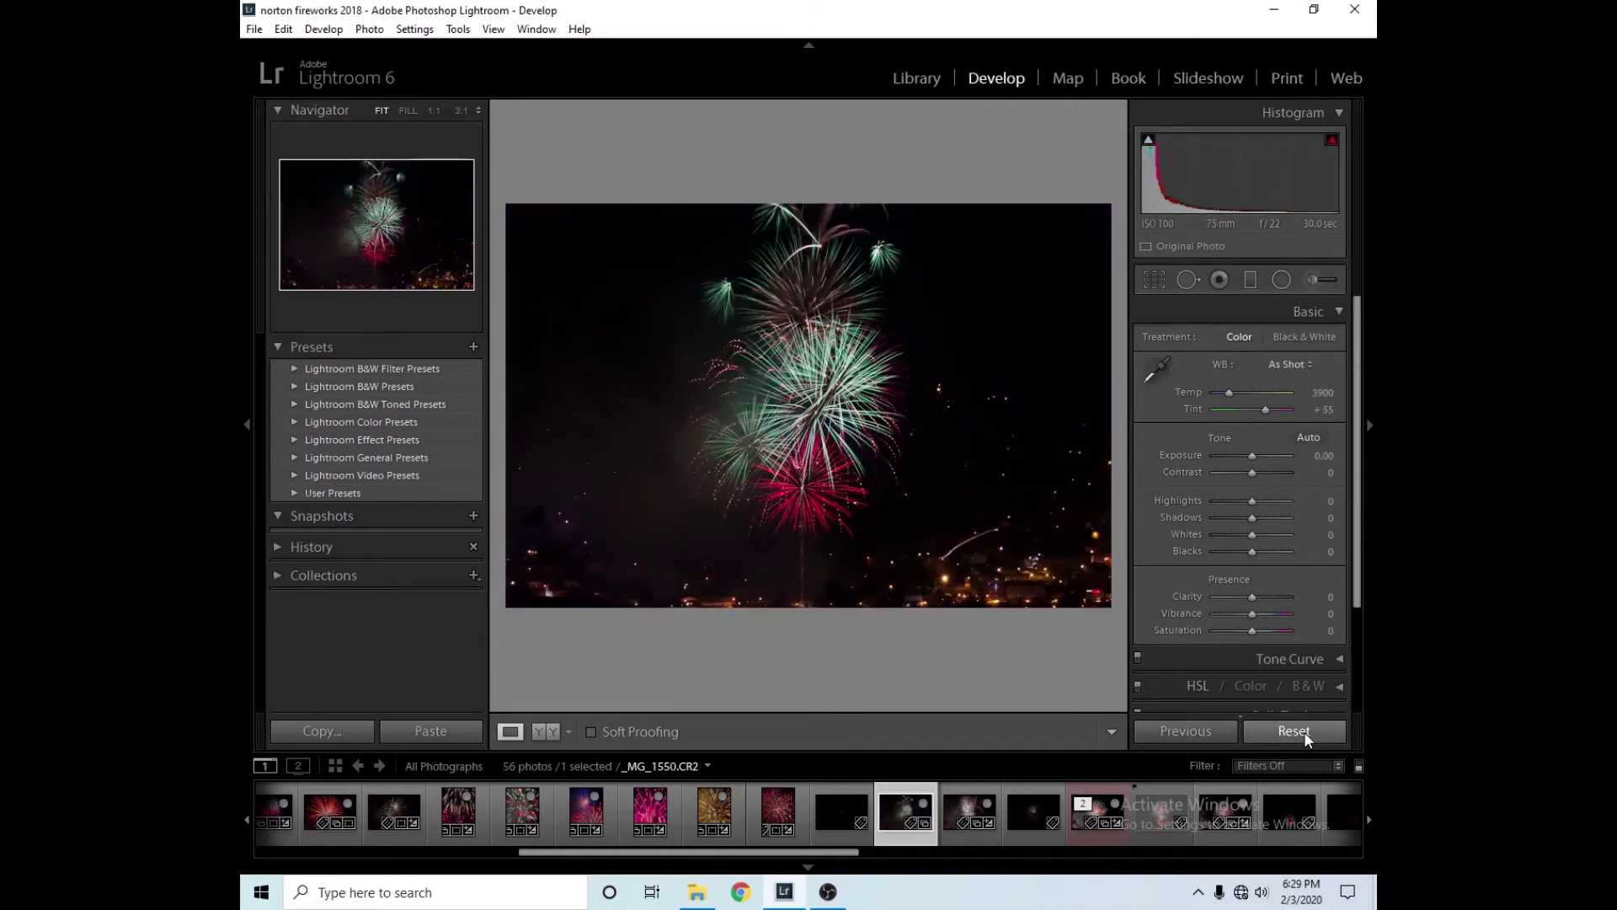
key("ctrl+z")
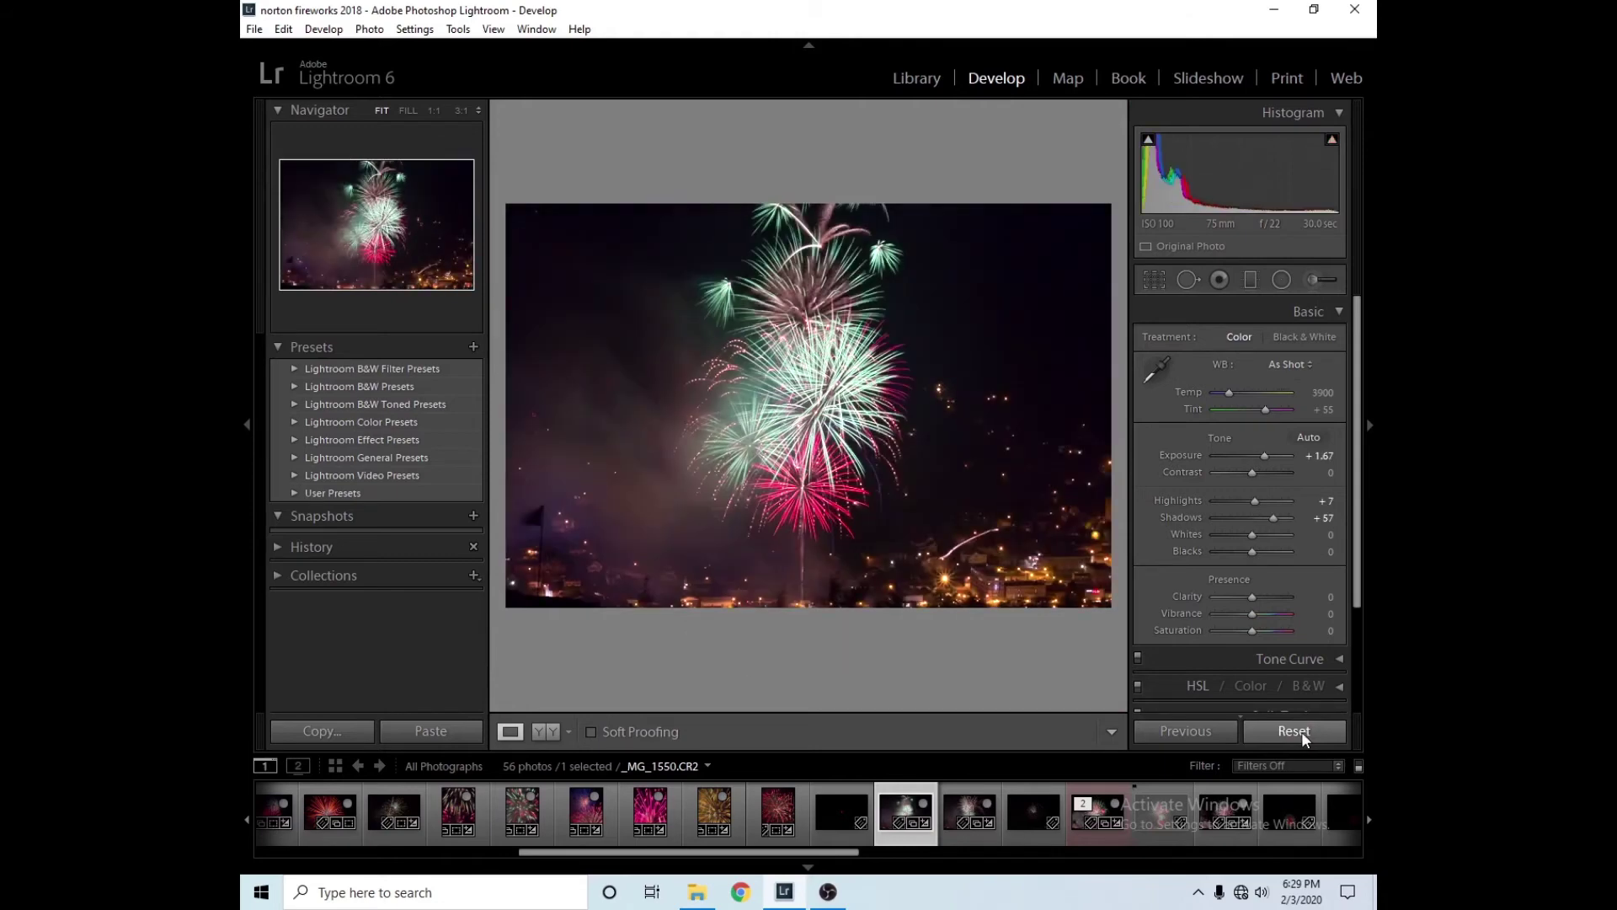
left_click(954, 805)
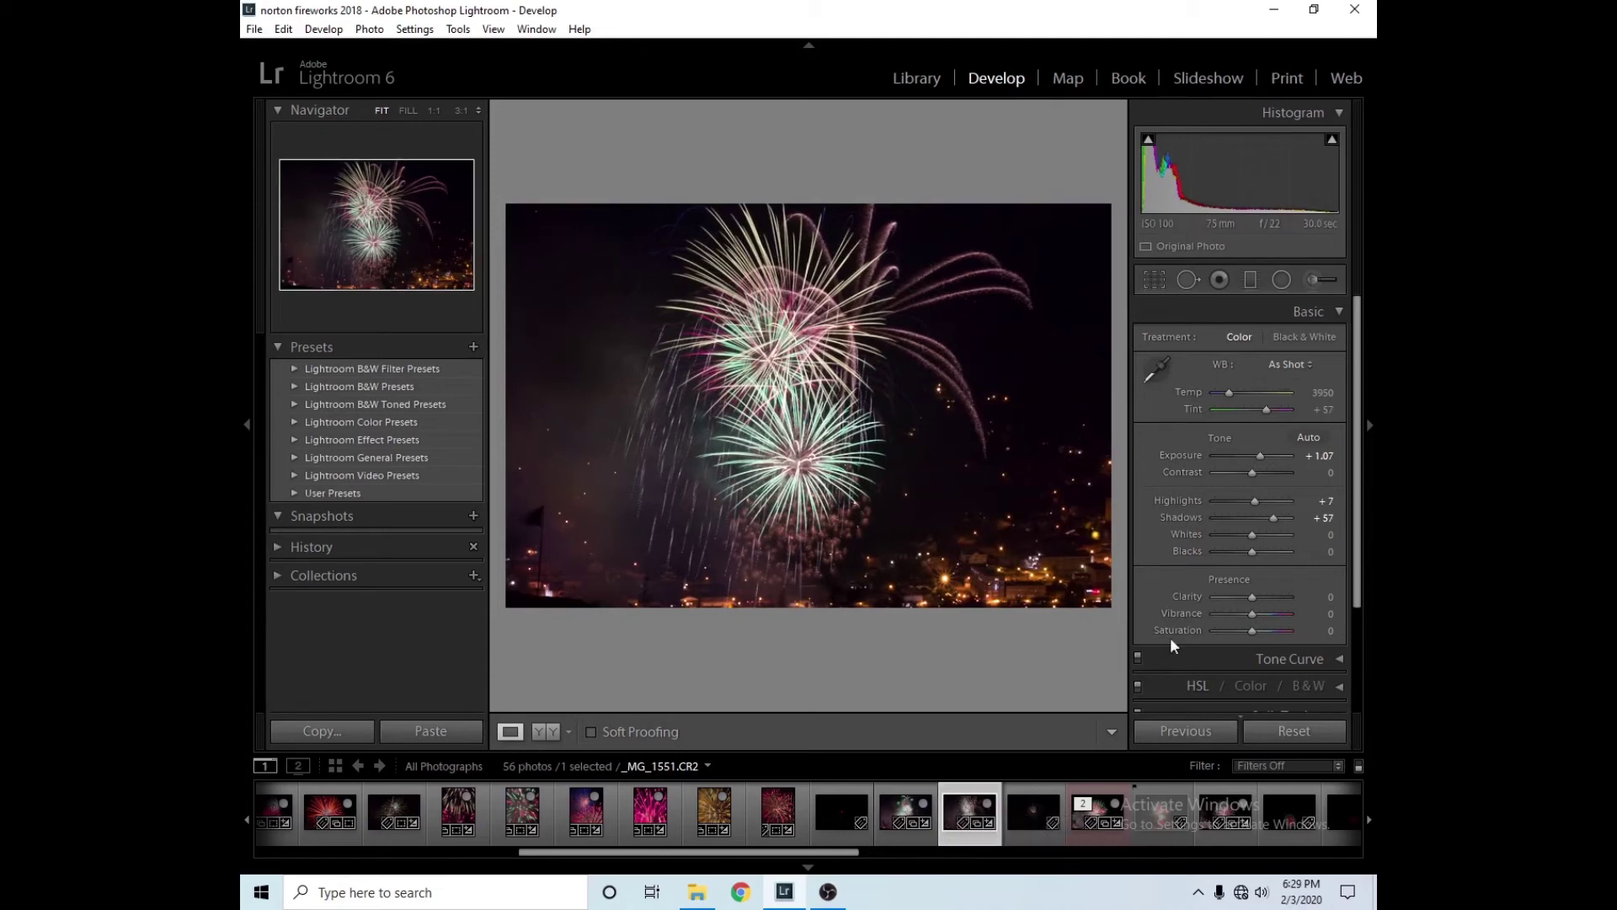
left_click(1292, 732)
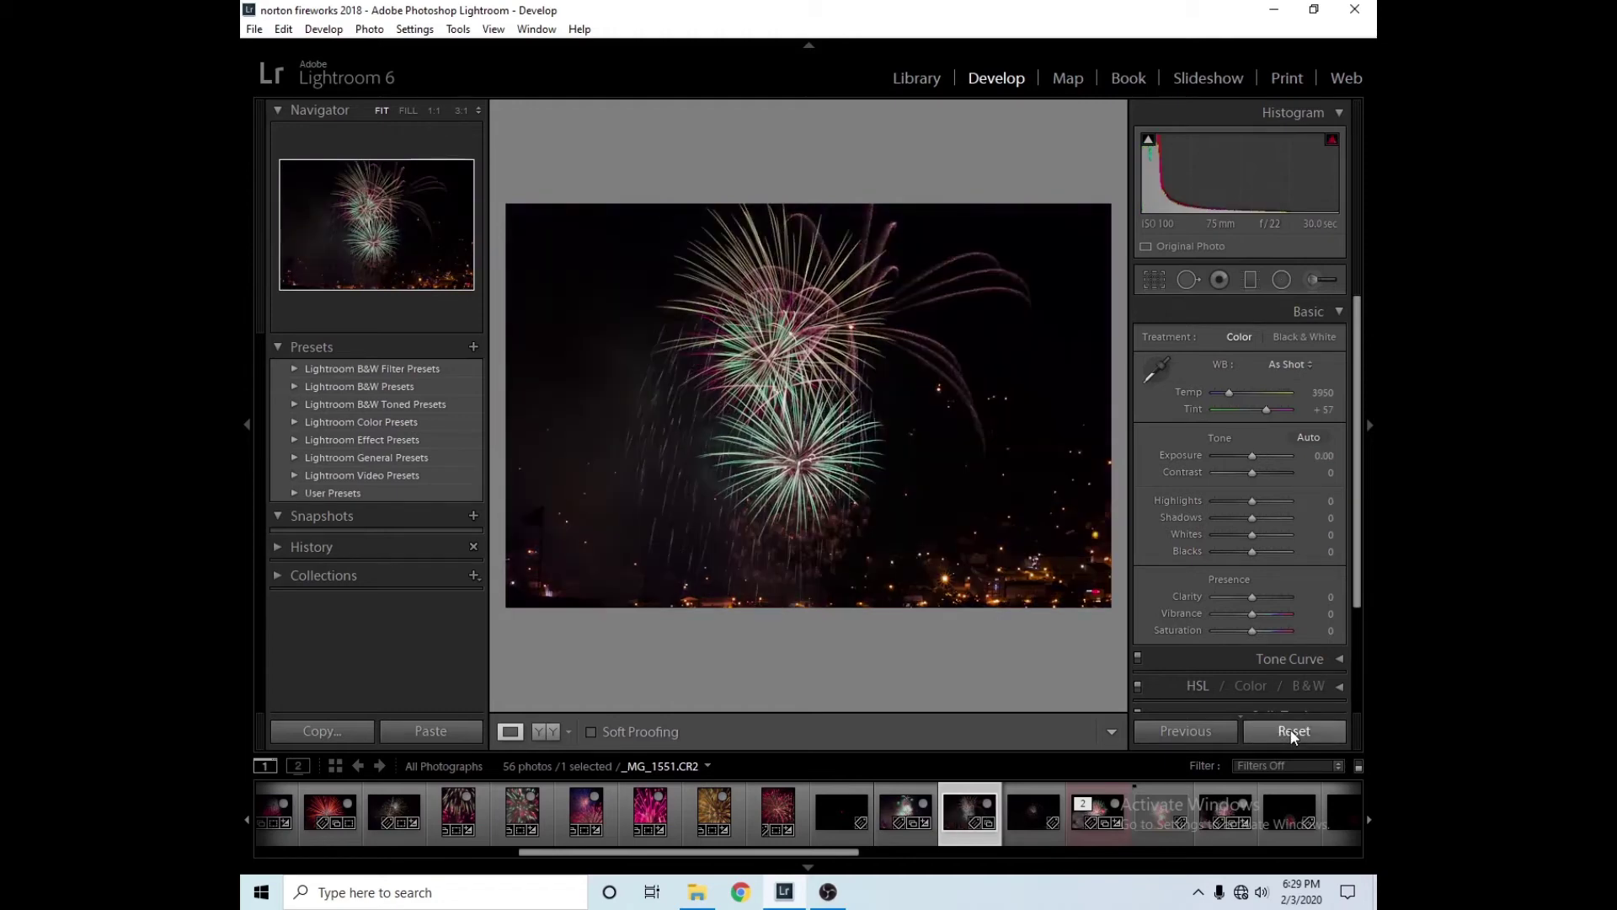
key("ctrl+z")
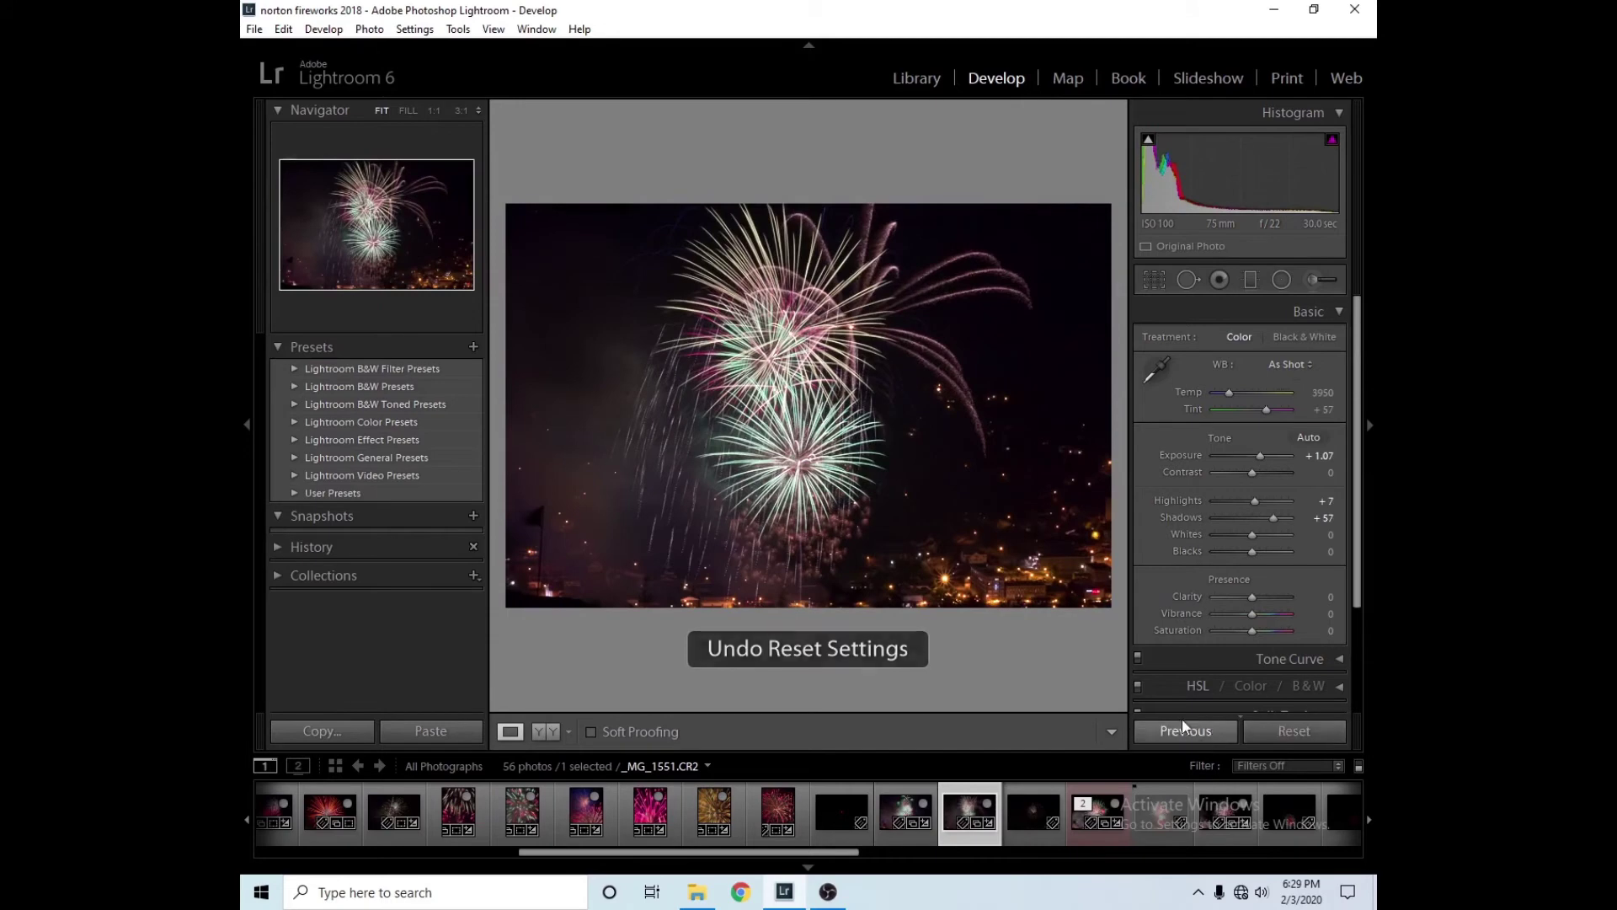
- Compare photo _MG_1553.CR2 with its original by resetting its edits and undoing that, and open photo _MG_1554.CR2
left_click(1076, 822)
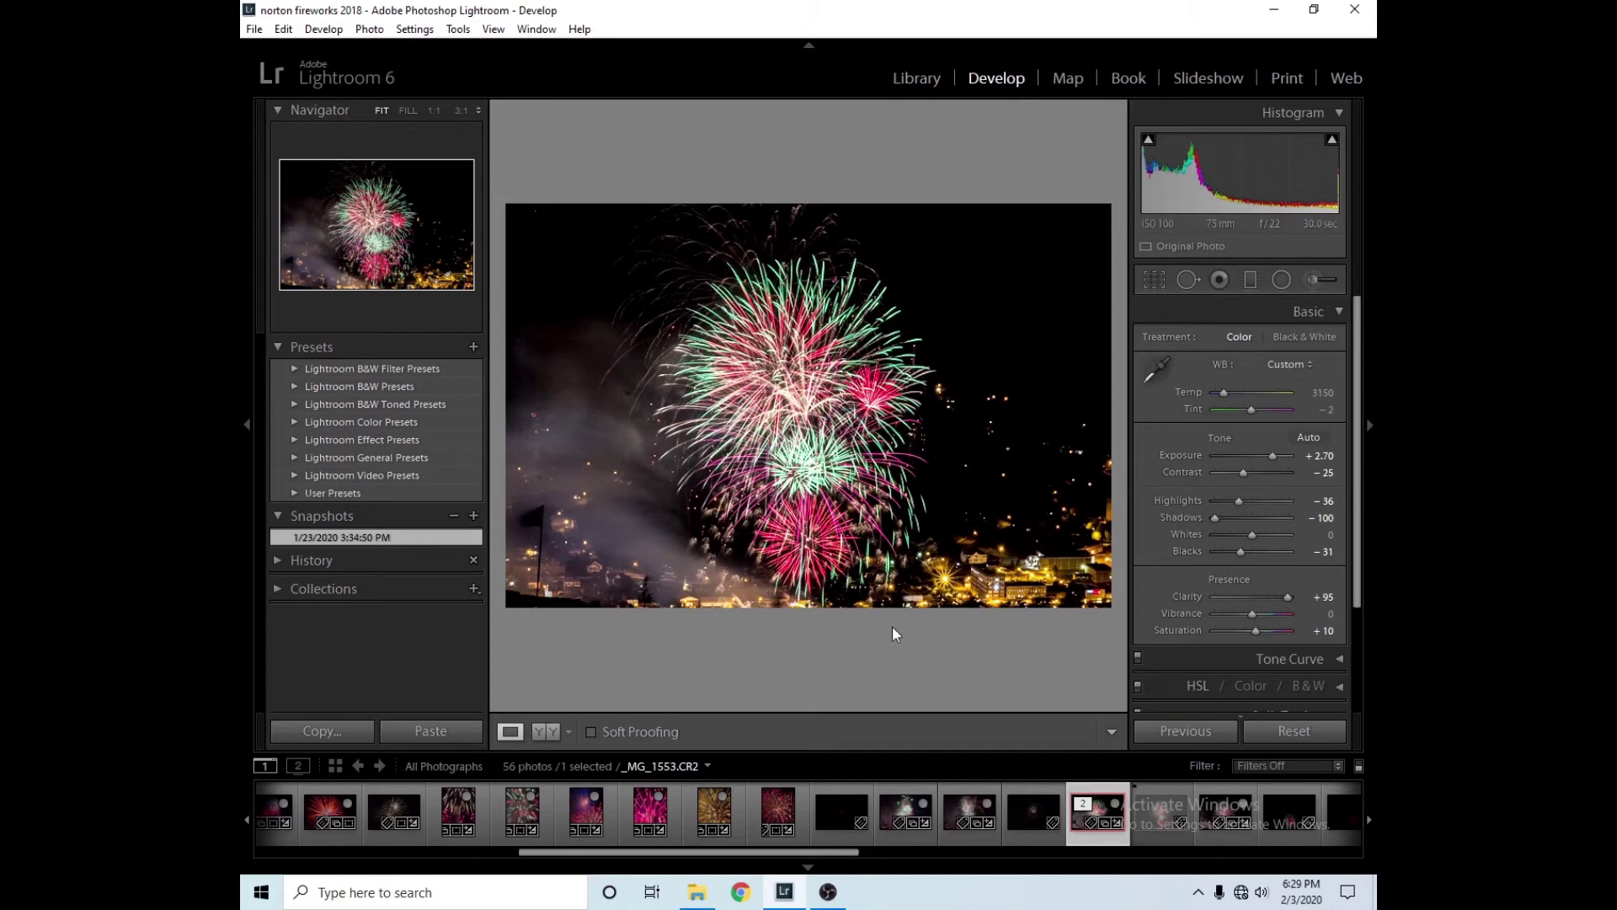
left_click(1282, 730)
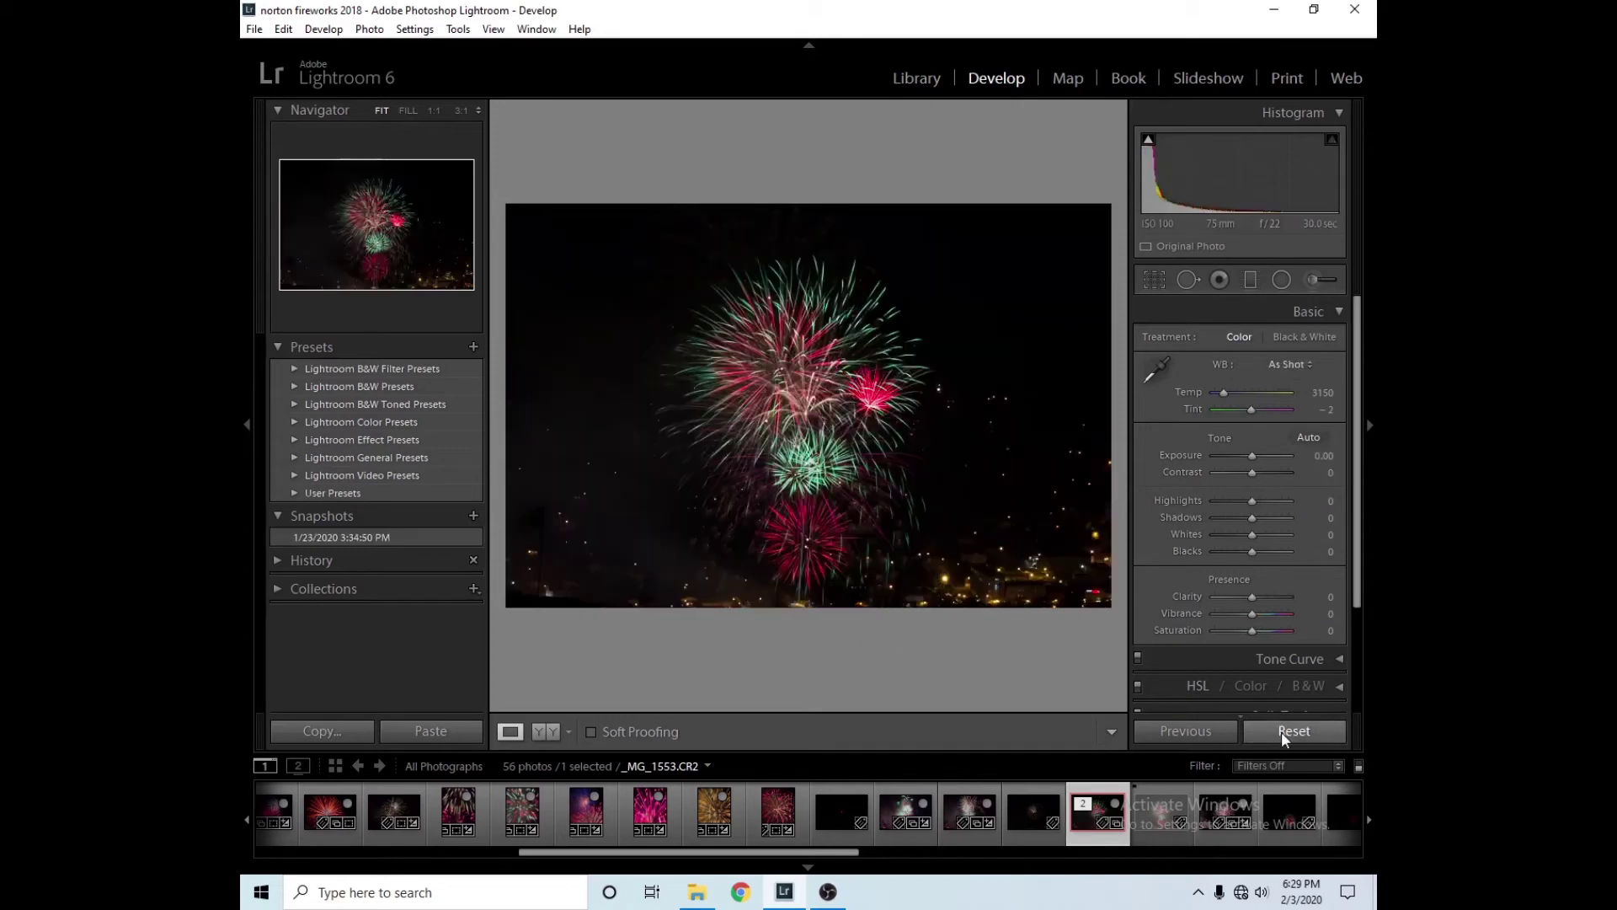
key("ctrl+z")
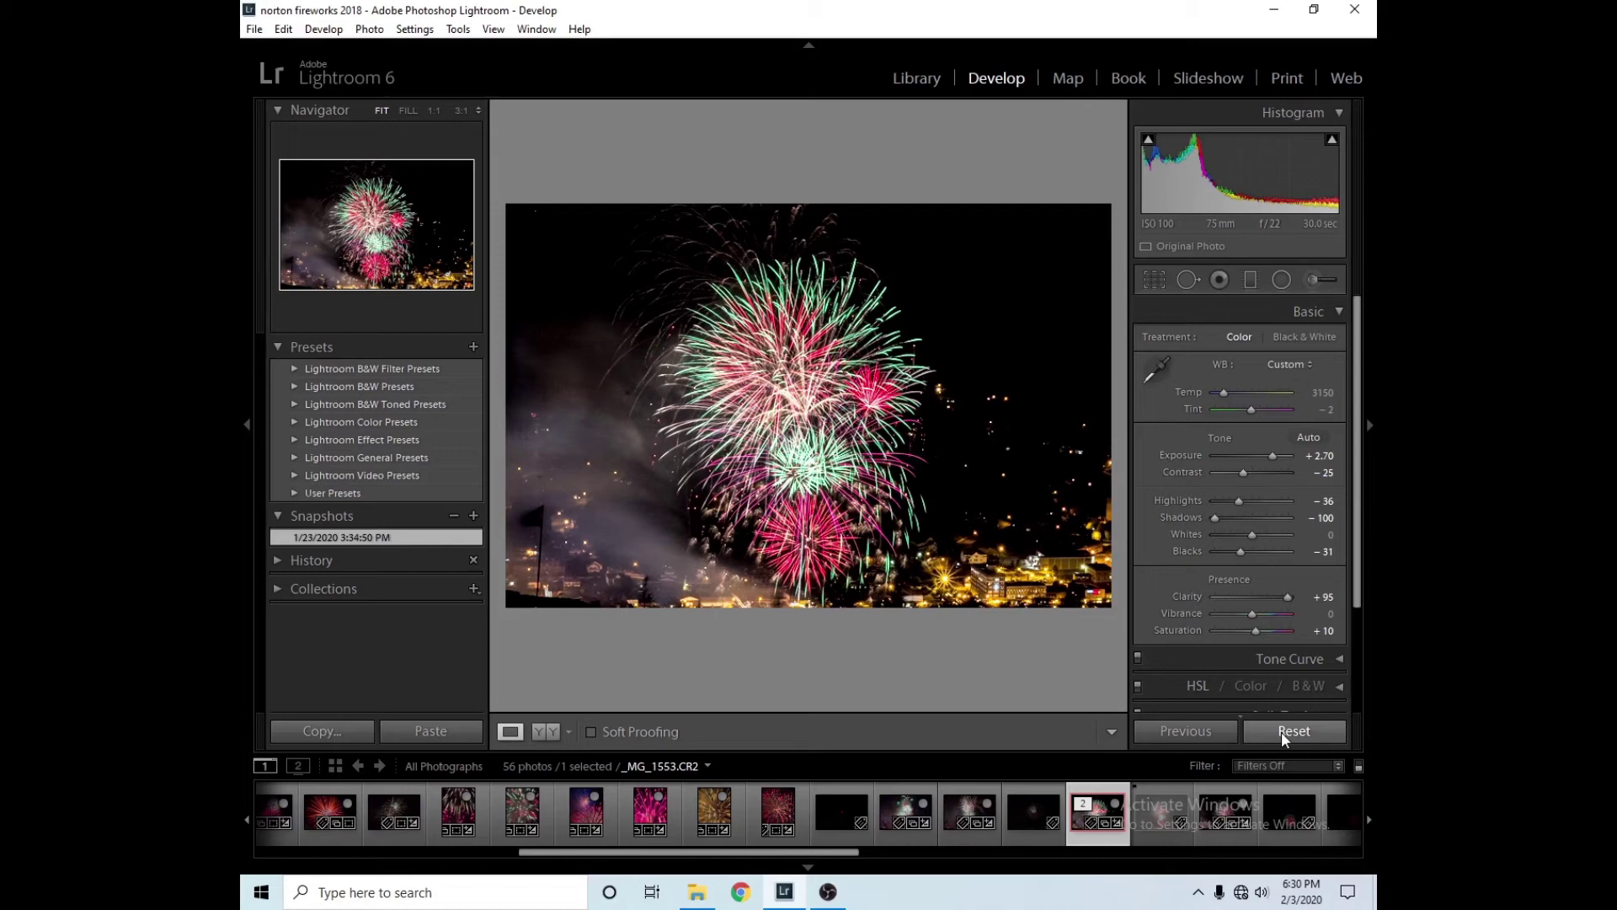
left_click(1214, 805)
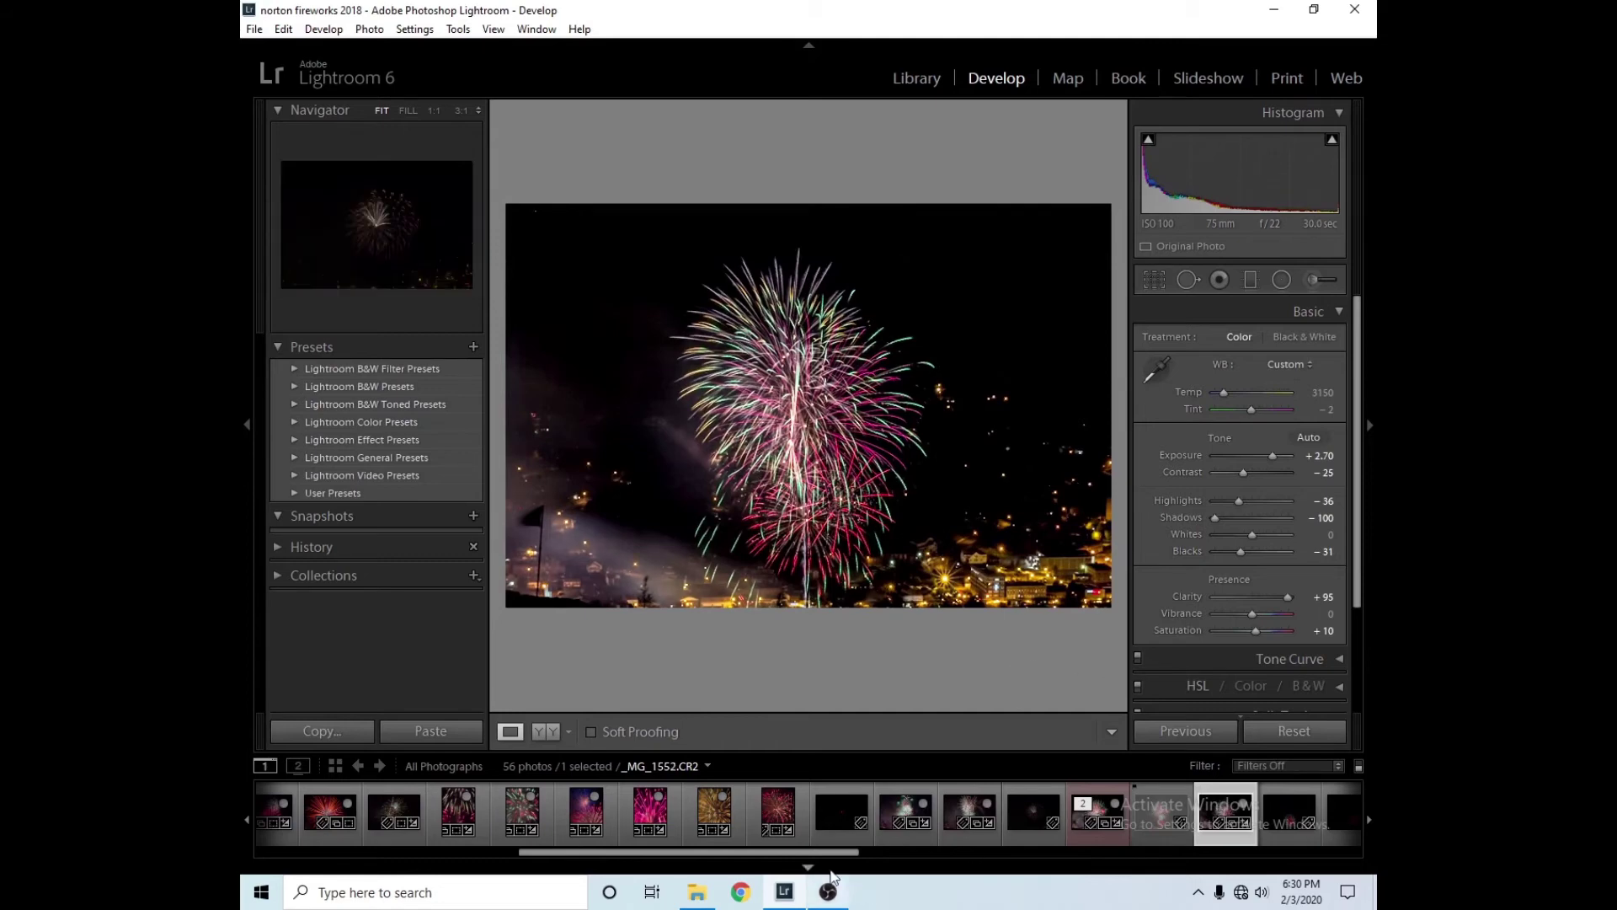
- Open photo _MG_1557.CR2 and compare it with its original by resetting its edits and undoing that
left_click_drag(826, 854, 1106, 886)
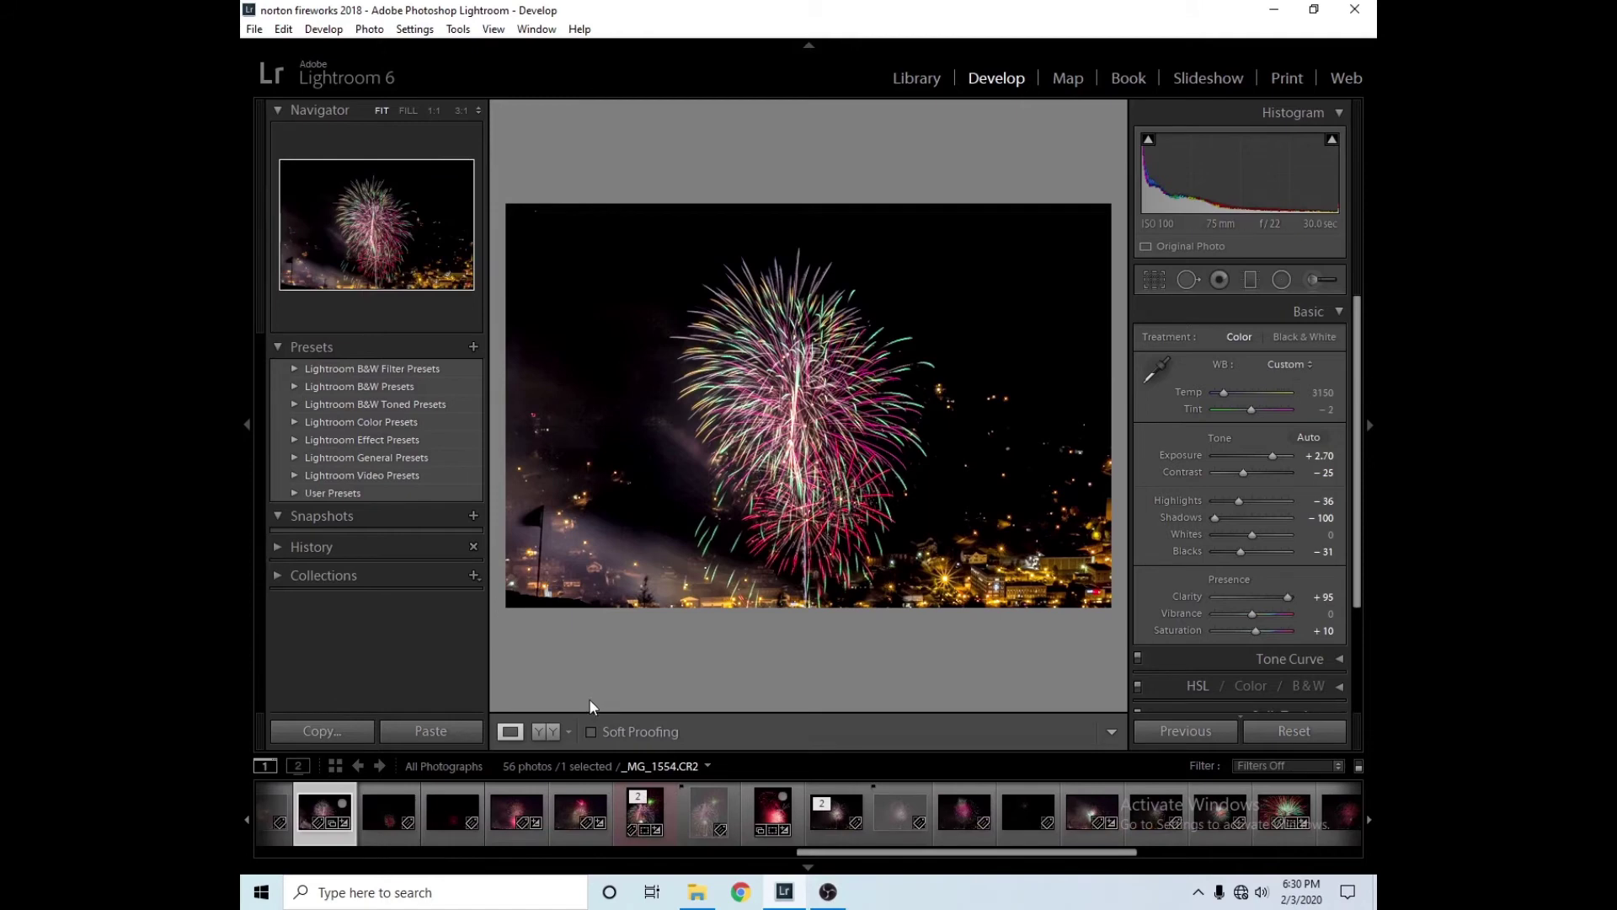
left_click(506, 817)
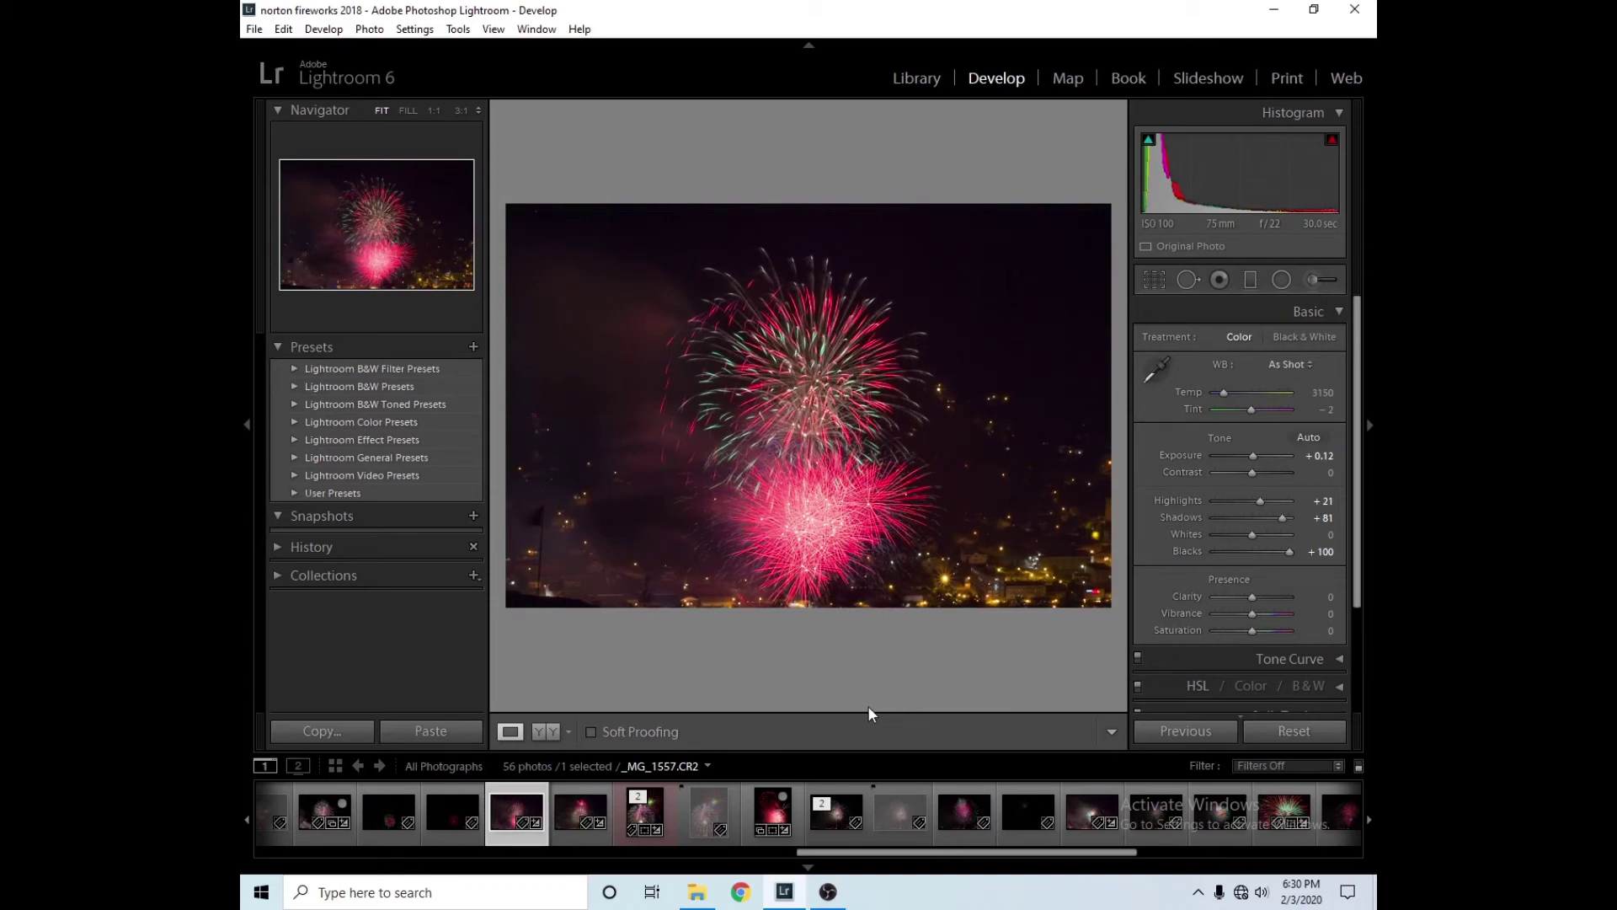
left_click(1280, 733)
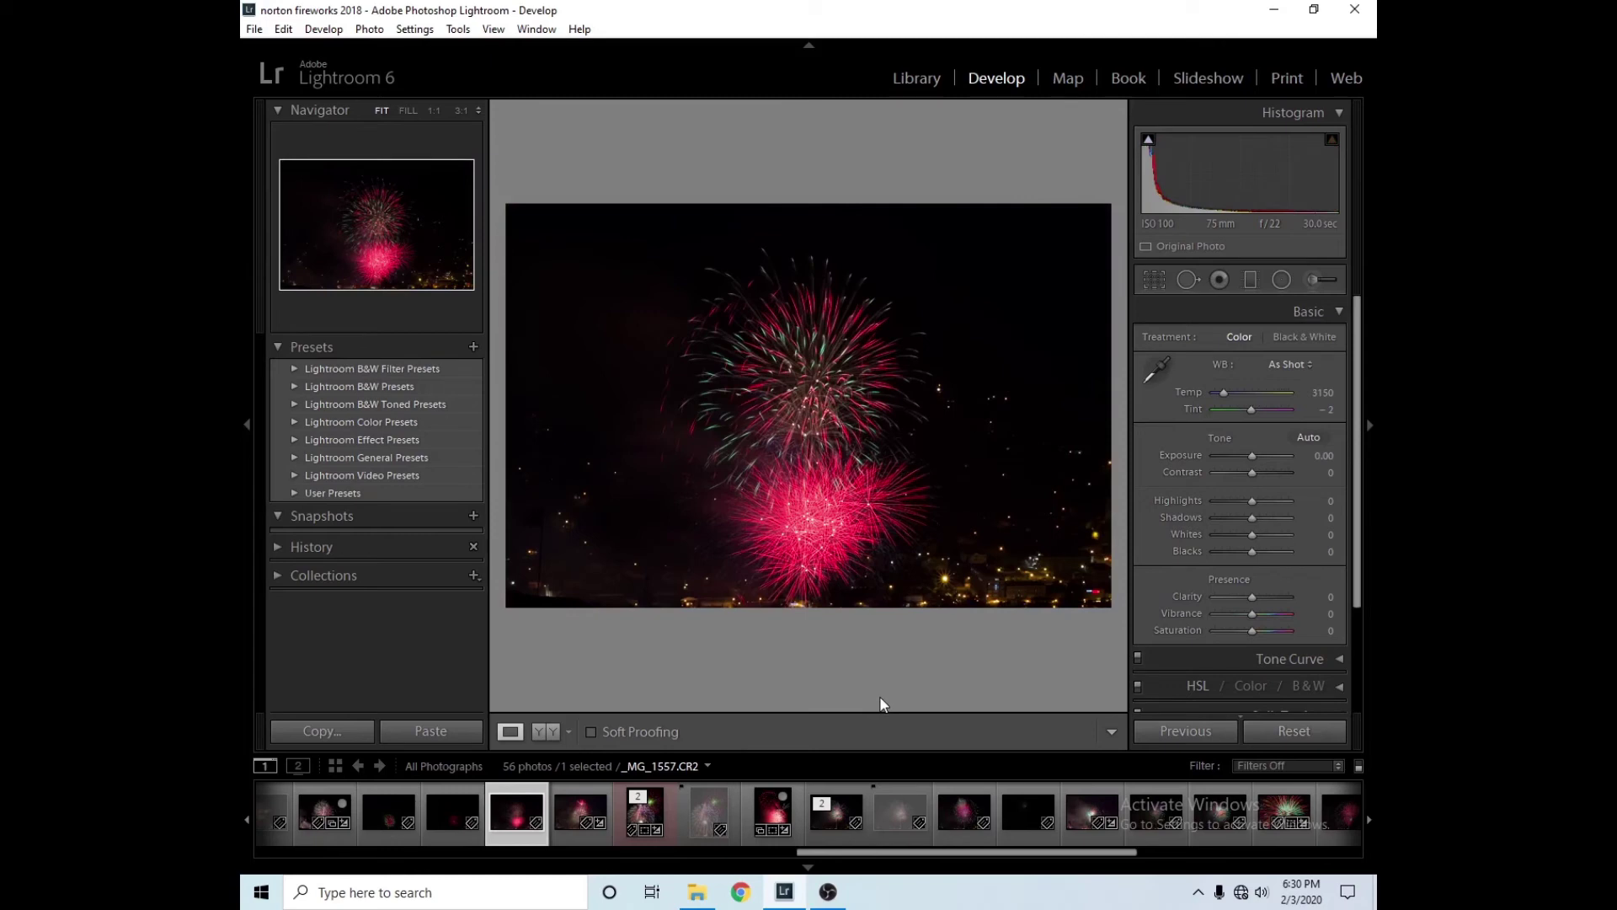
key("ctrl+z")
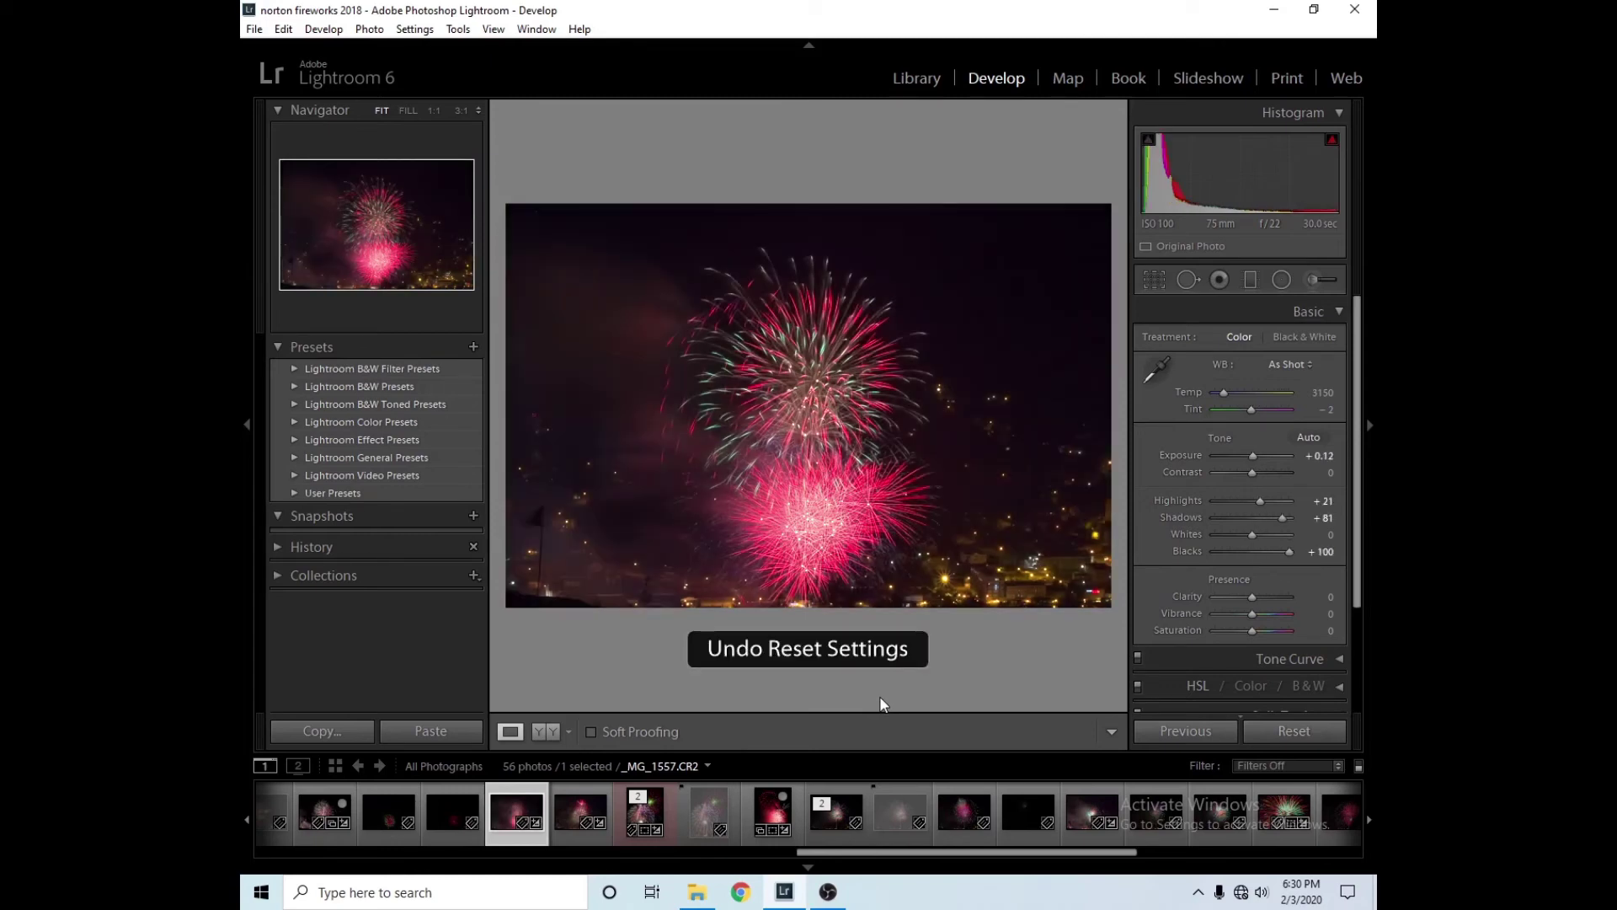
- View photo _MG_1558.CR2, and compare the red portrait photo _MG_1560.CR2 with its original by resetting its edits and undoing that
left_click(569, 806)
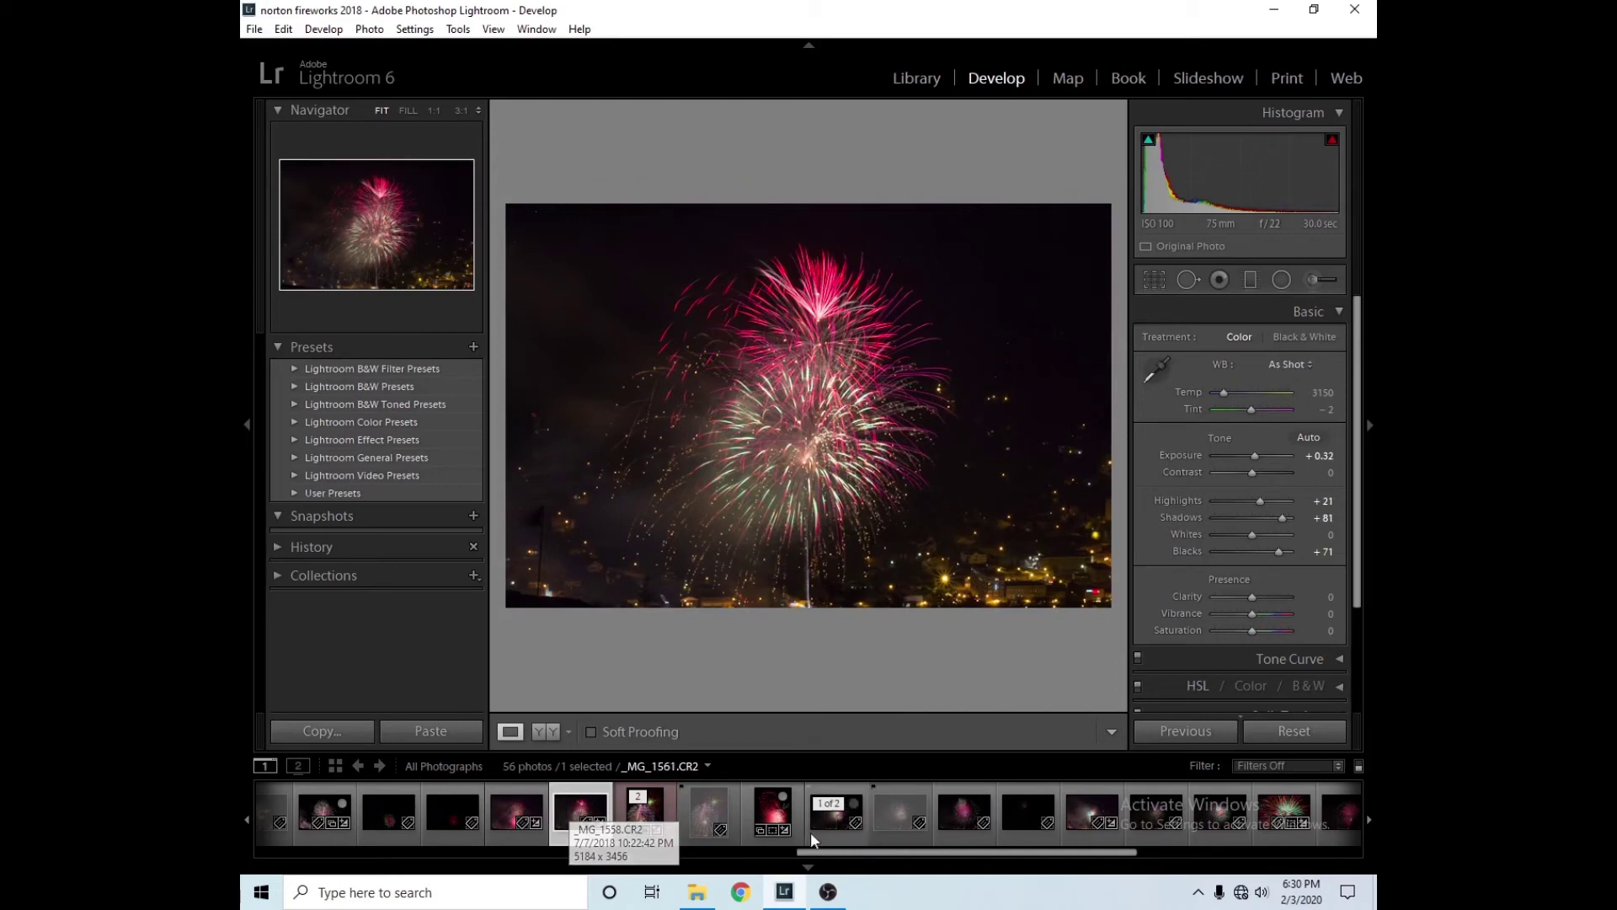
left_click(771, 811)
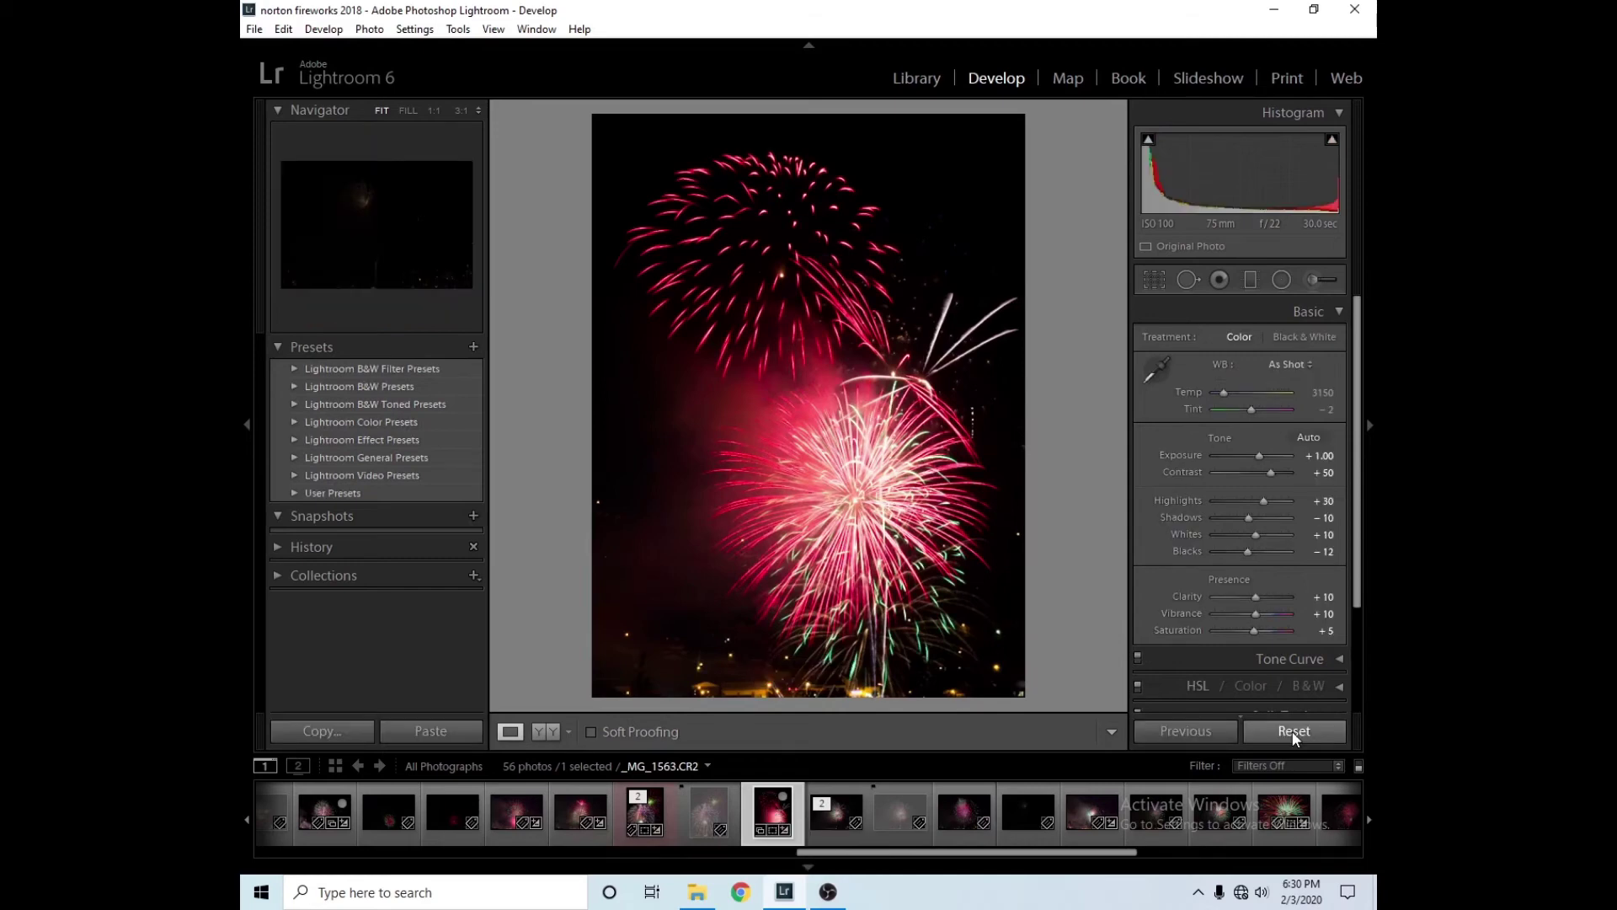
left_click(1293, 731)
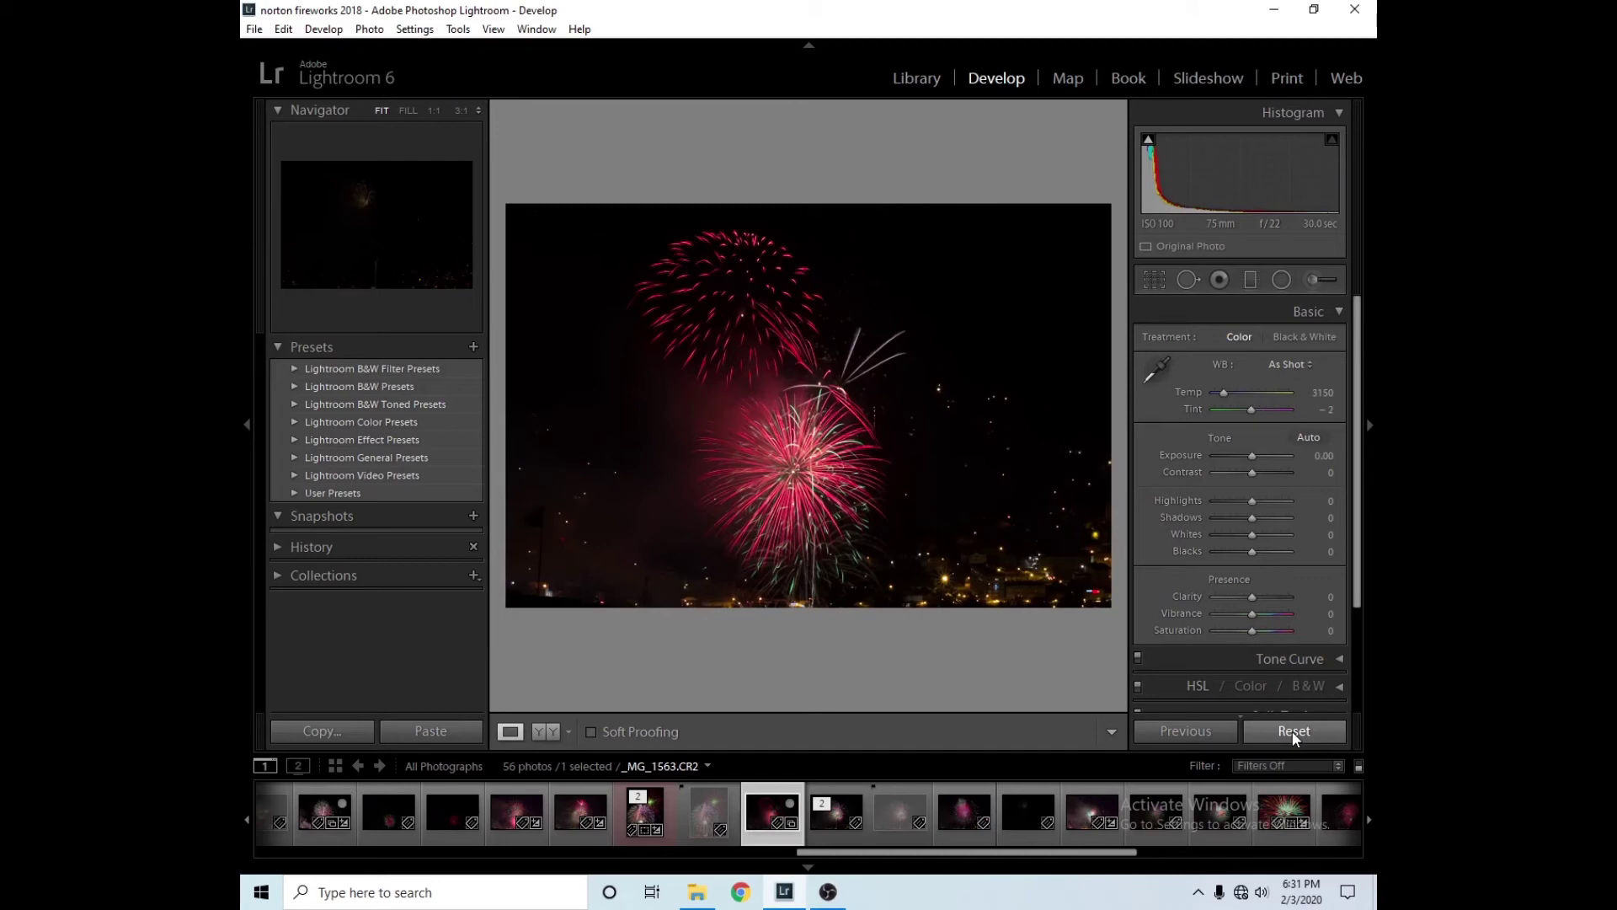
key("ctrl+z")
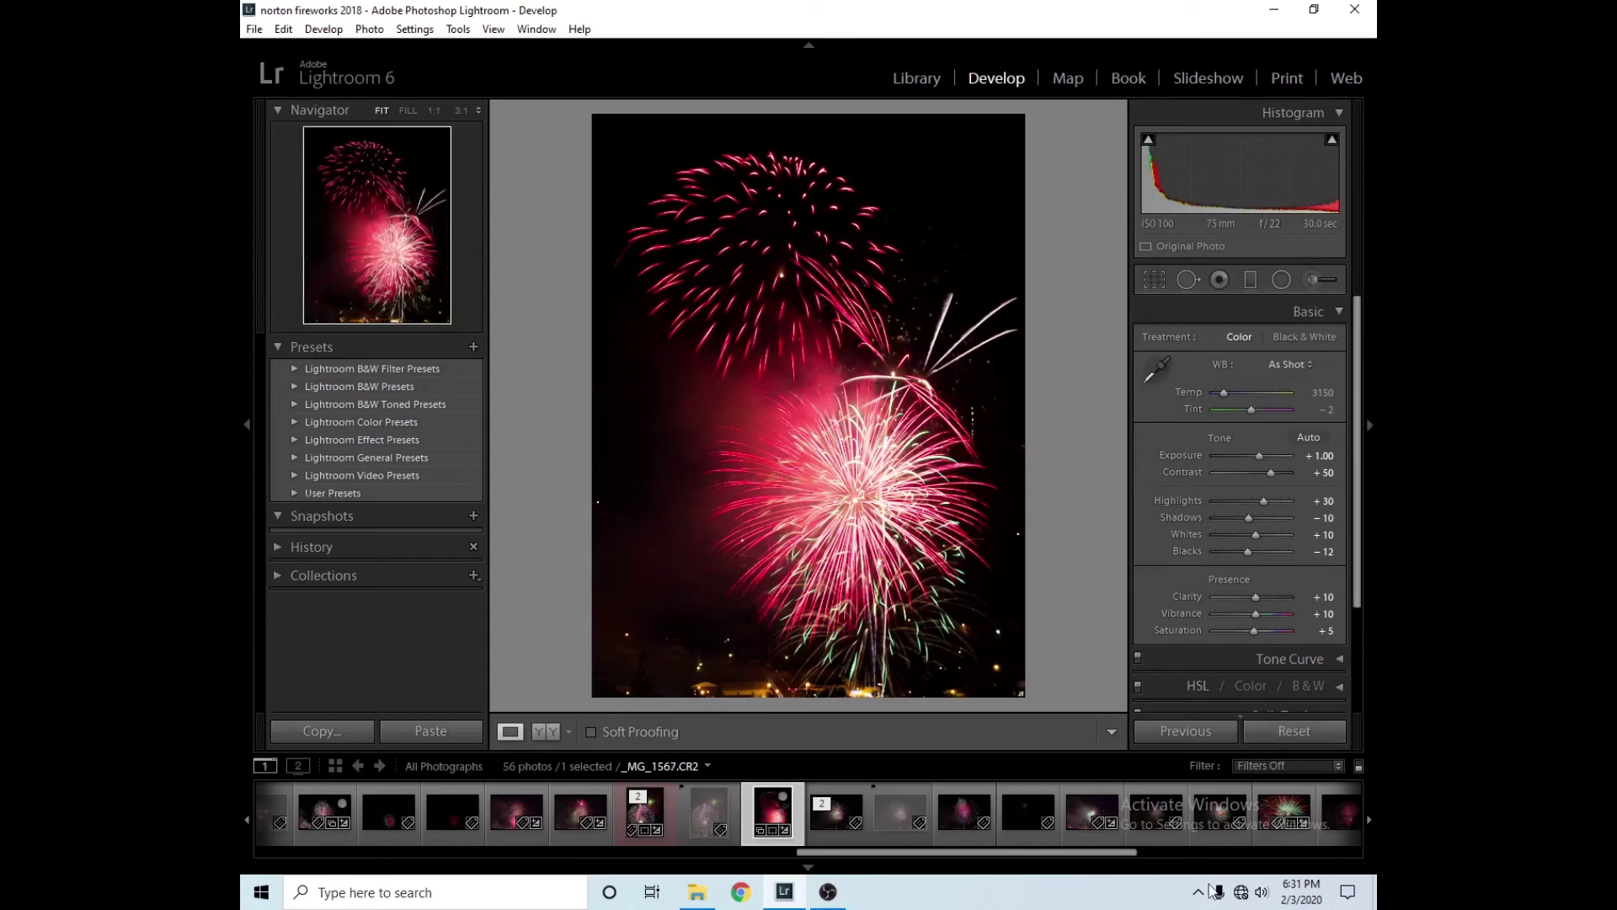
- On the unedited photo _MG_1562.CR2, set Exposure to +1.33, Highlights to -18 and Shadows to +70
left_click_drag(1105, 852, 1253, 869)
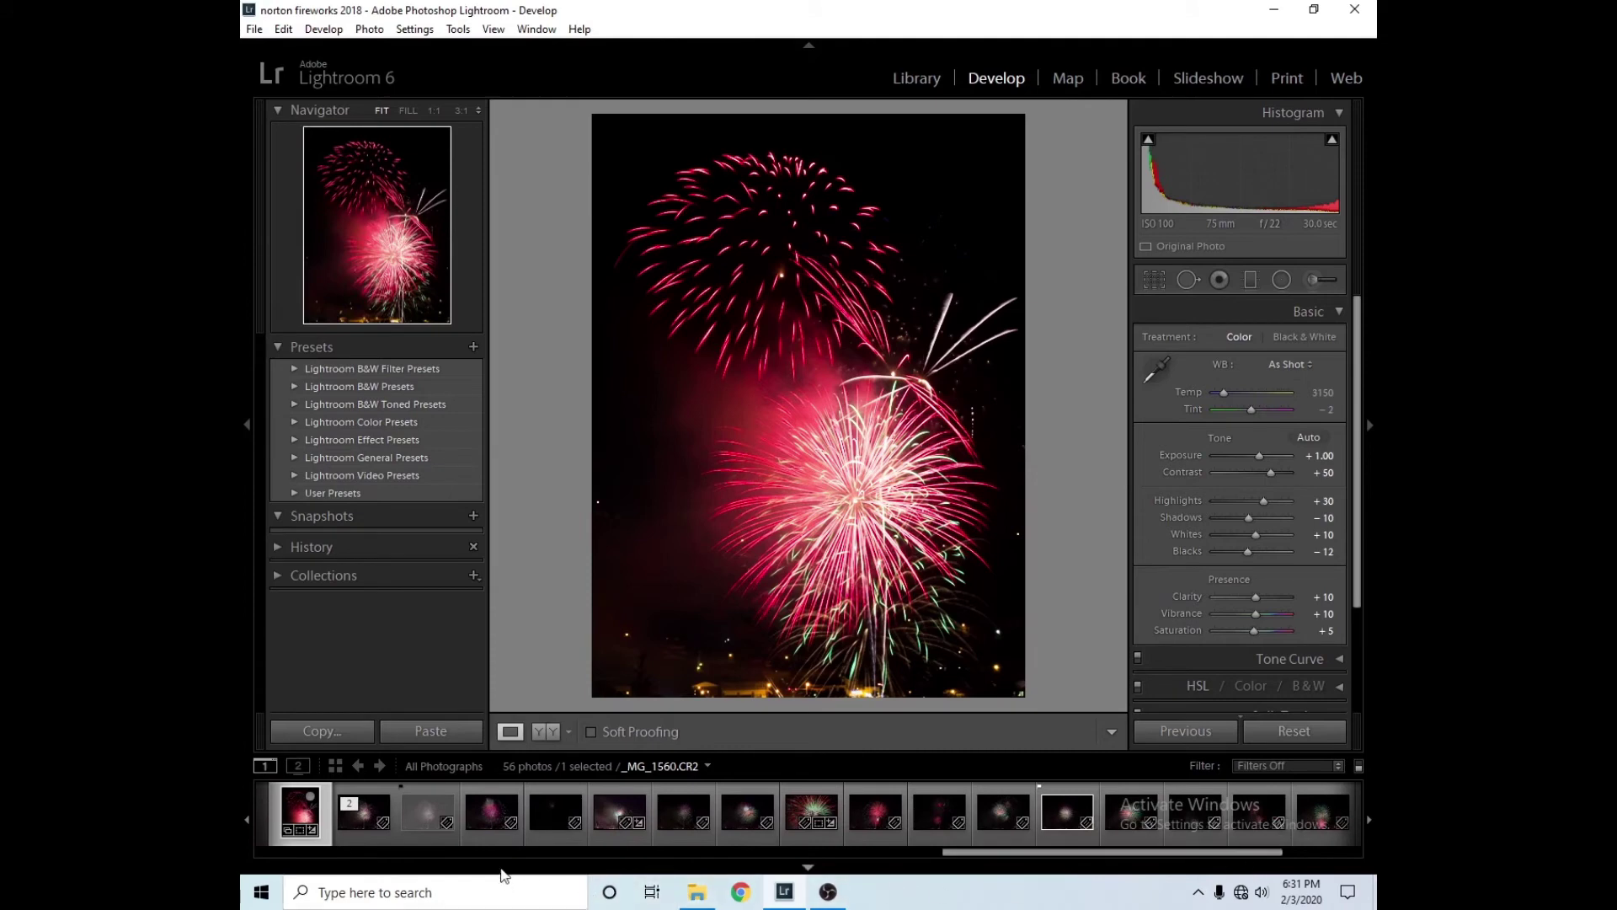
left_click(486, 822)
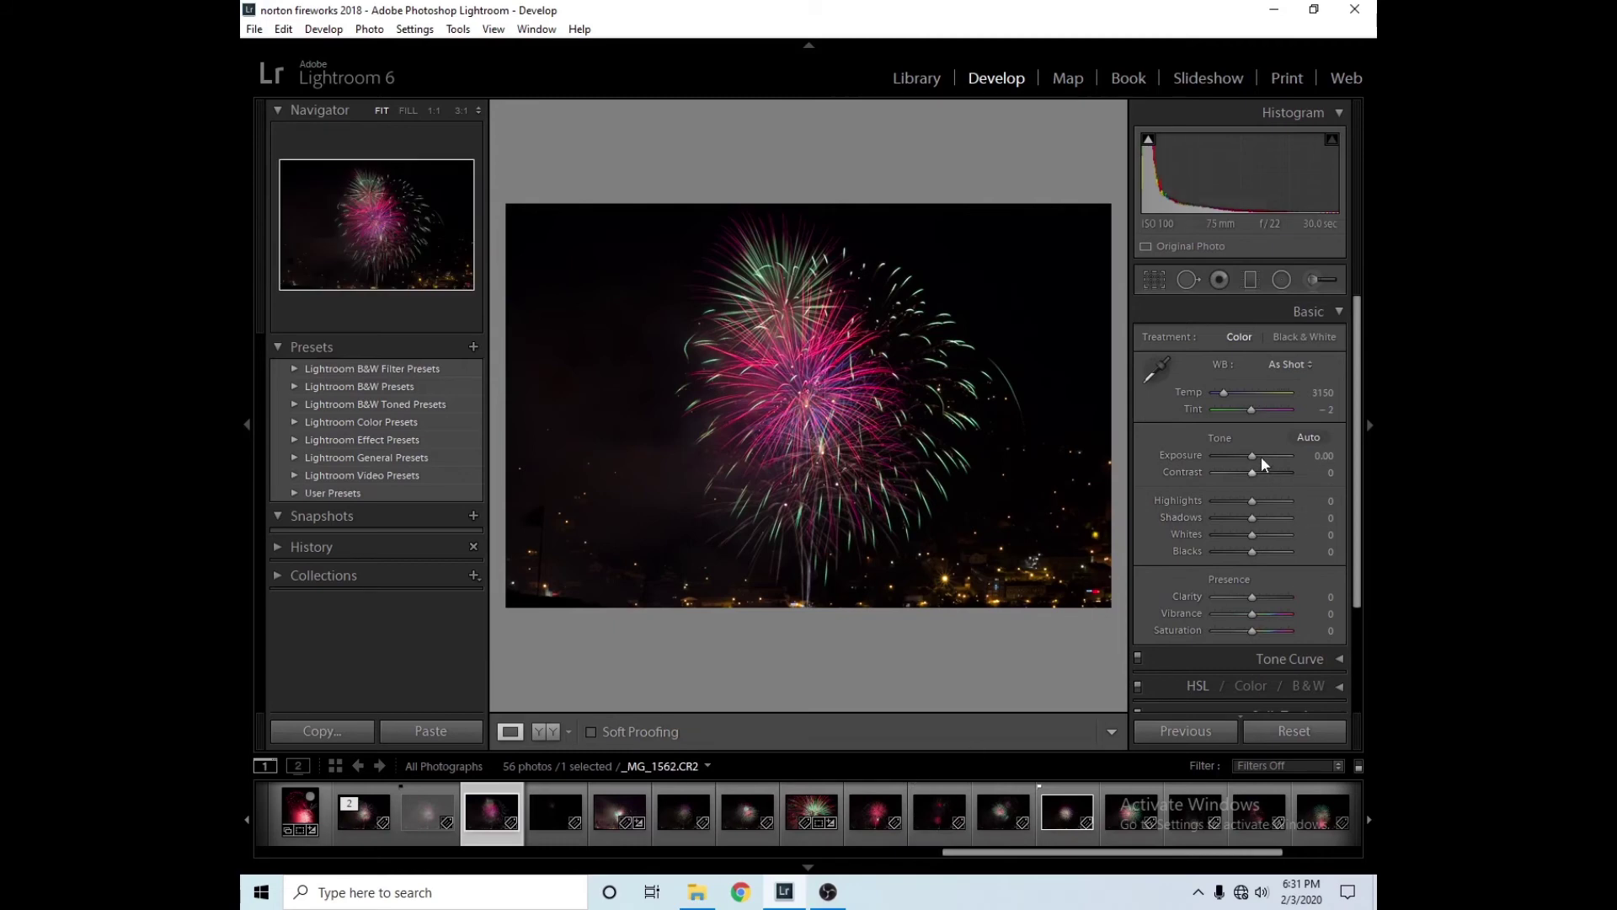
left_click_drag(1252, 456, 1261, 452)
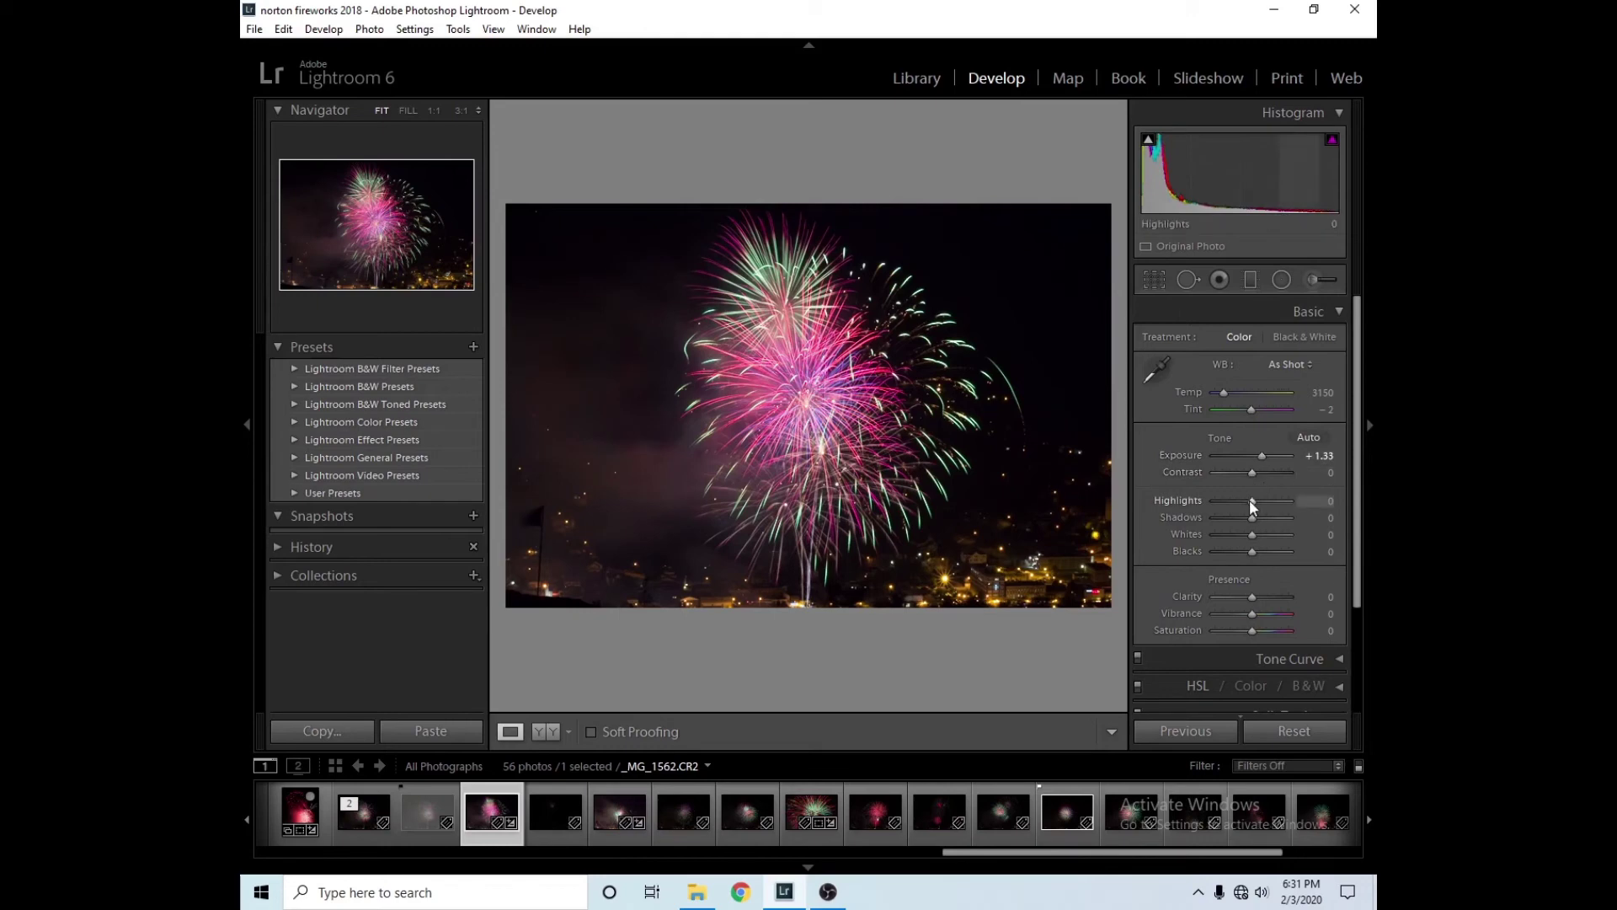
left_click_drag(1251, 503, 1270, 517)
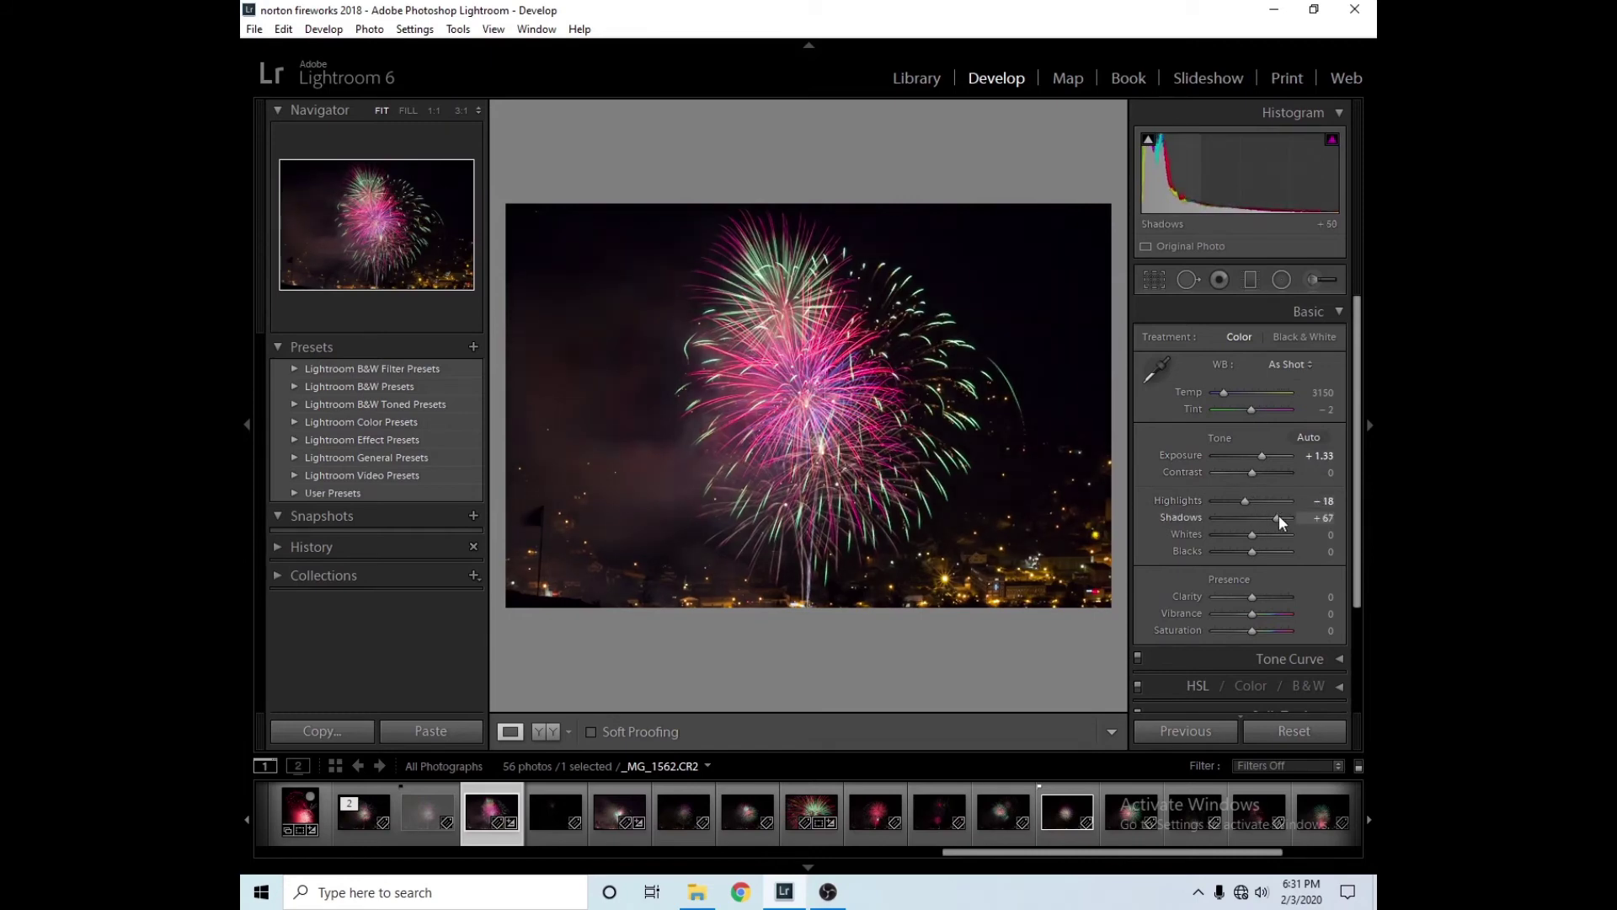
left_click_drag(1291, 515, 1251, 521)
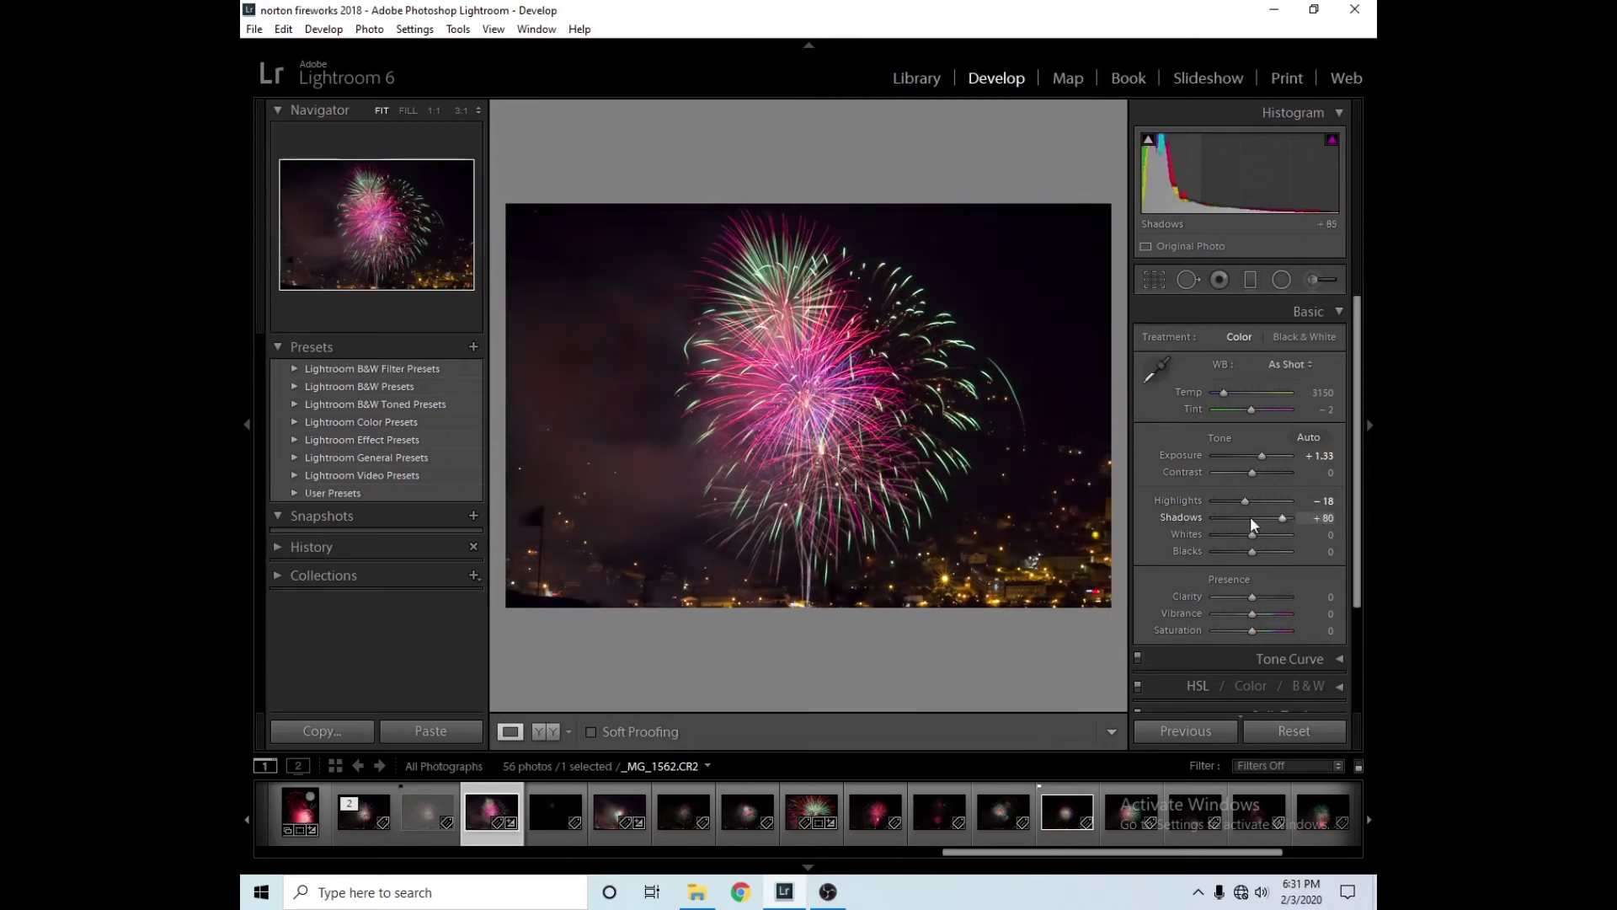
key("Down")
key("Down")
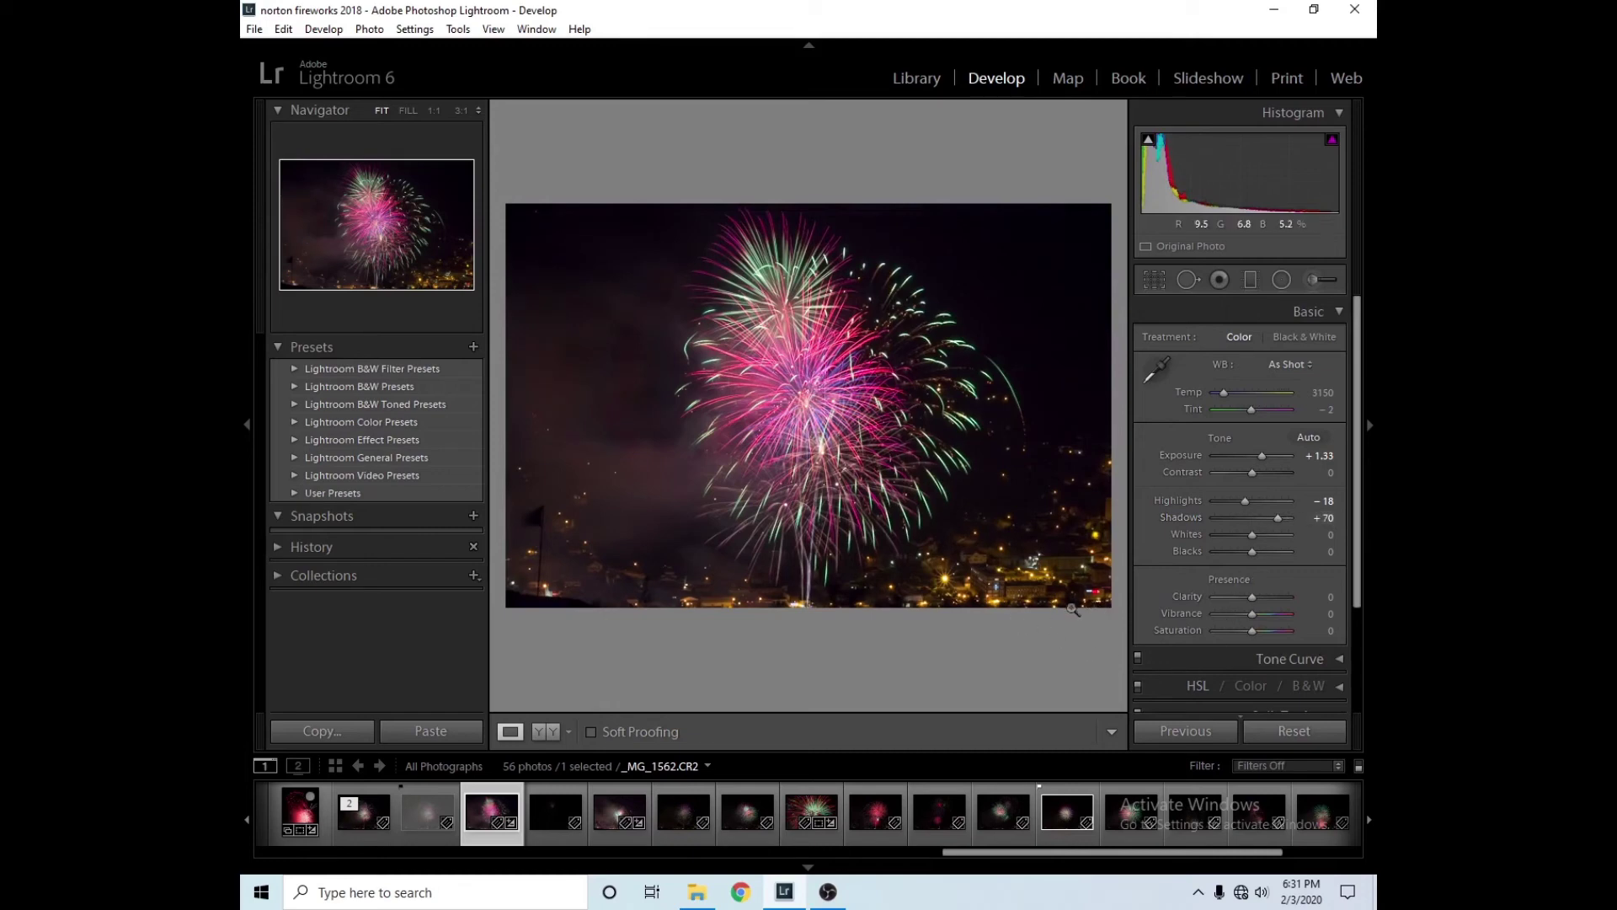
- Compare photo _MG_1564.CR2 with its original by resetting its edits and undoing that, and view photo _MG_1566.CR2
left_click(608, 824)
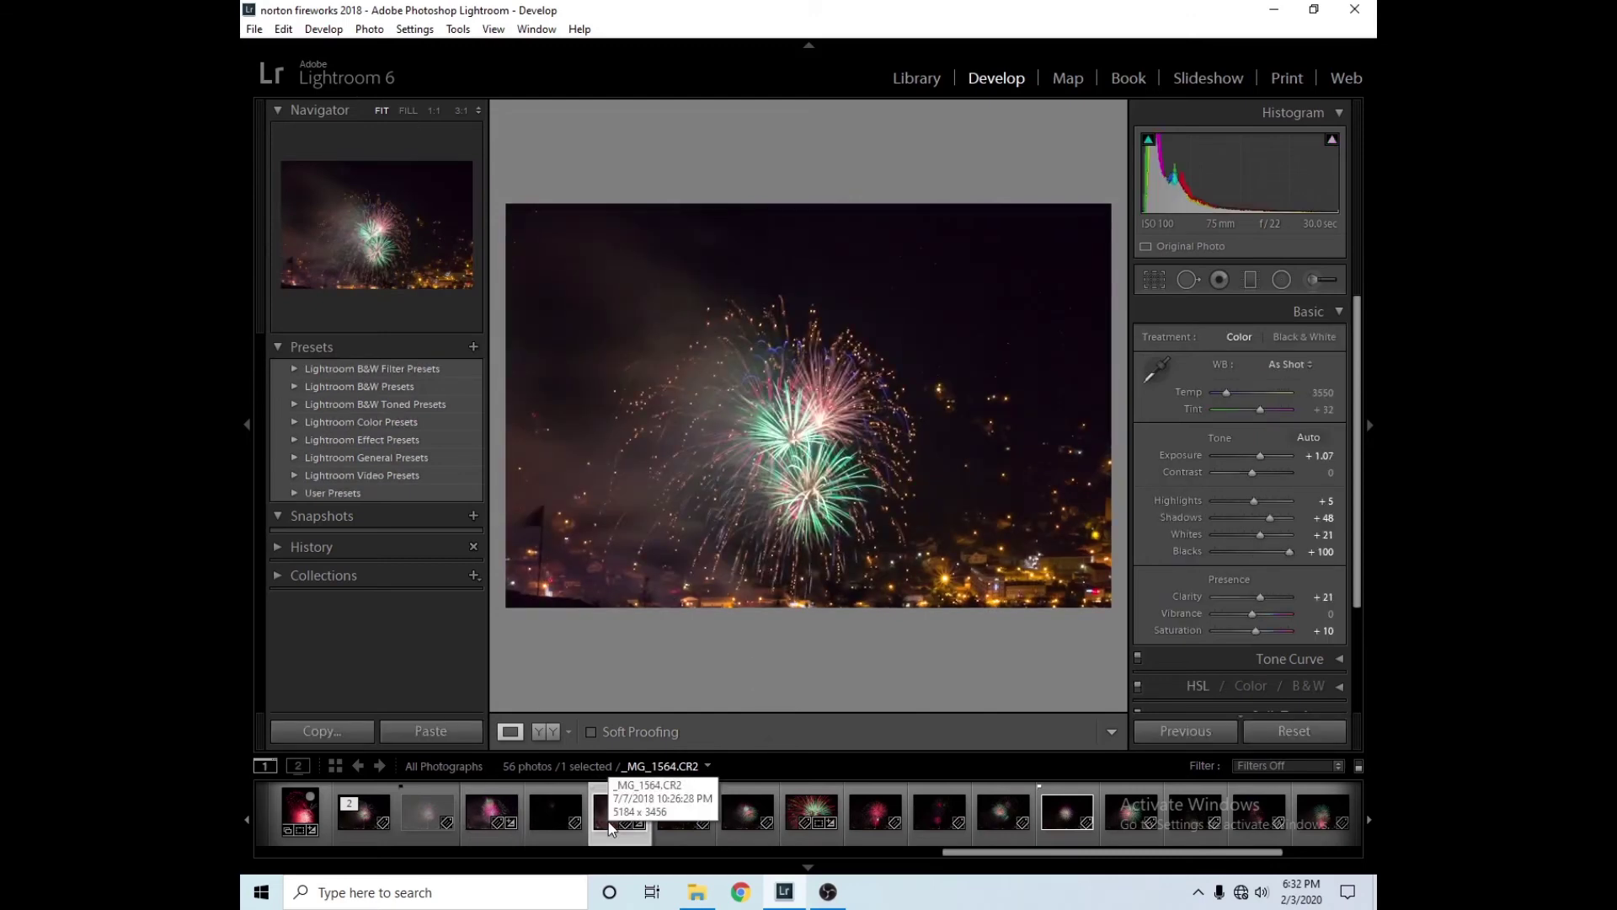
left_click(1287, 731)
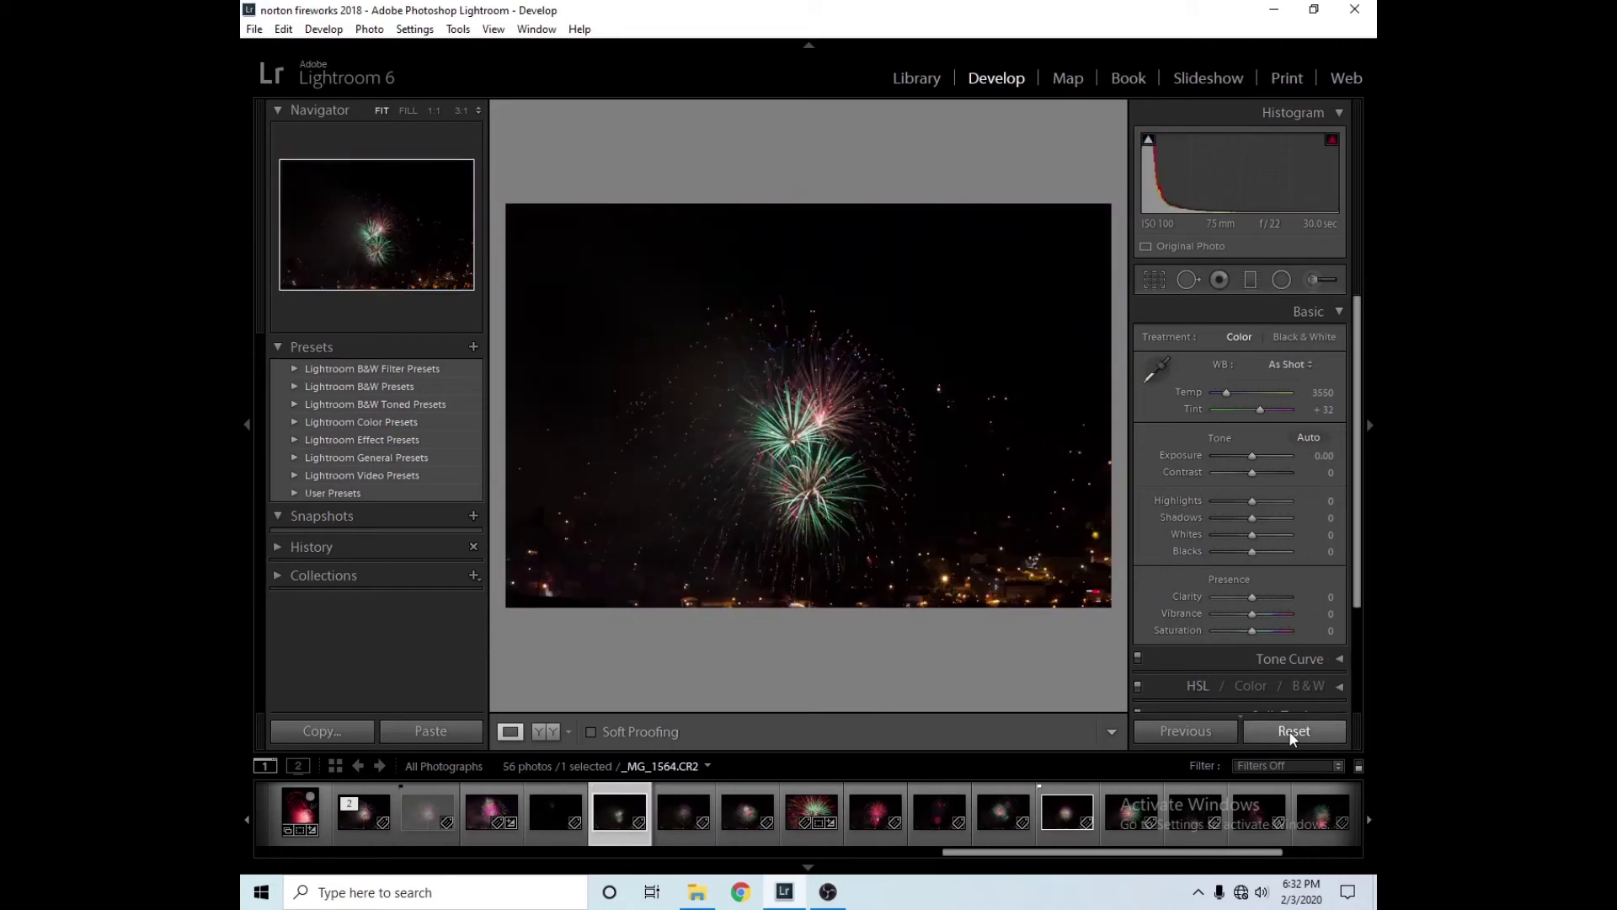
key("ctrl+z")
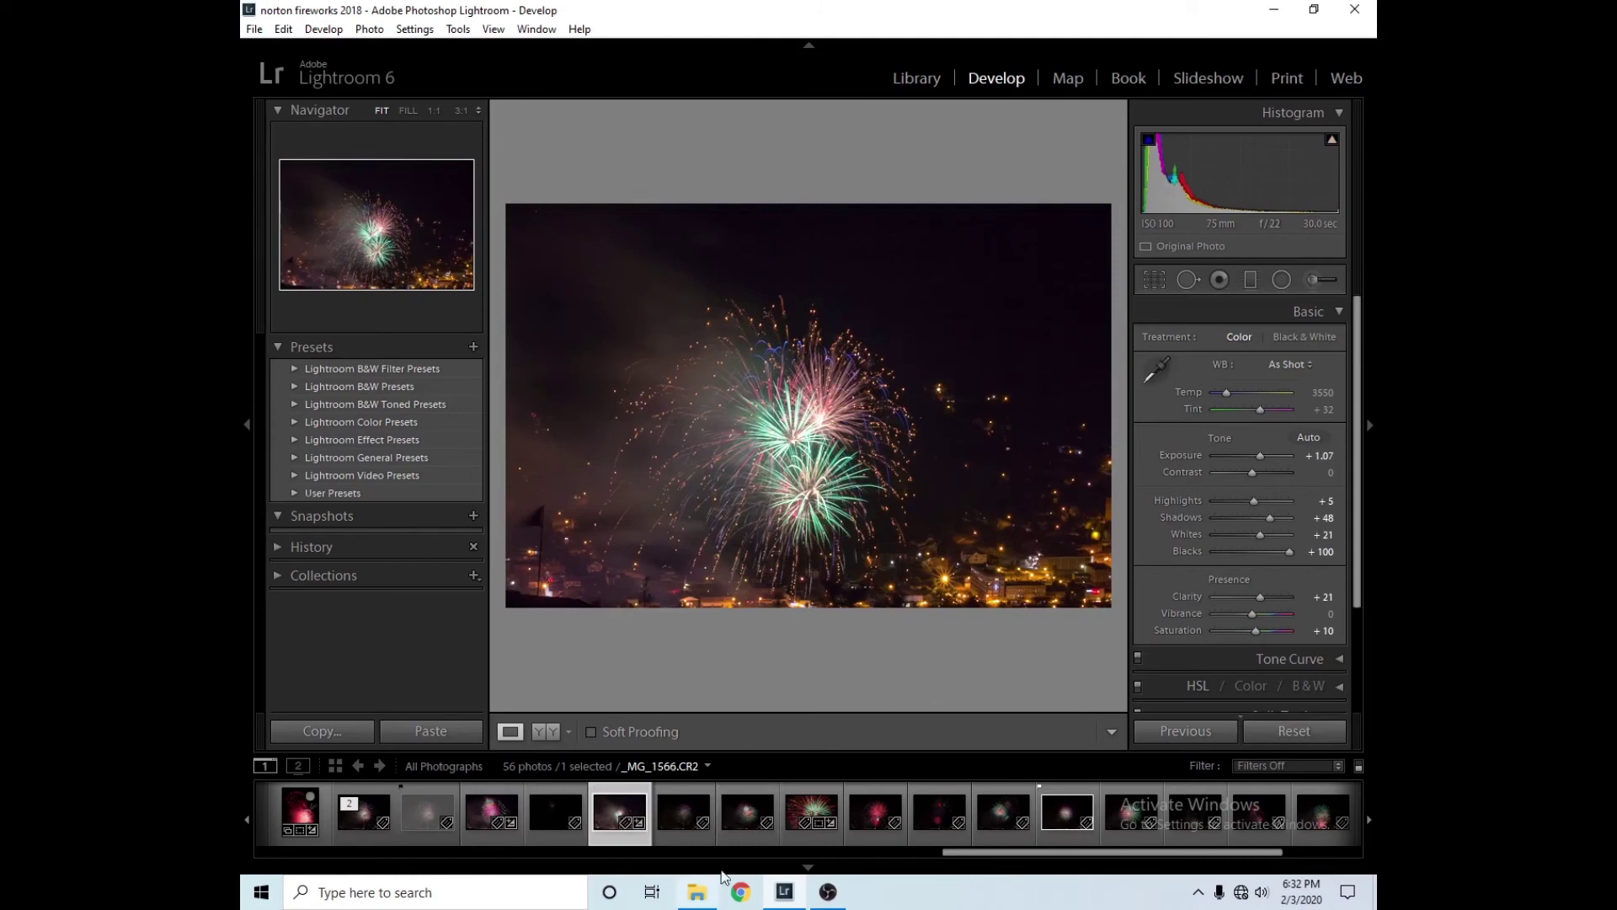
left_click(733, 817)
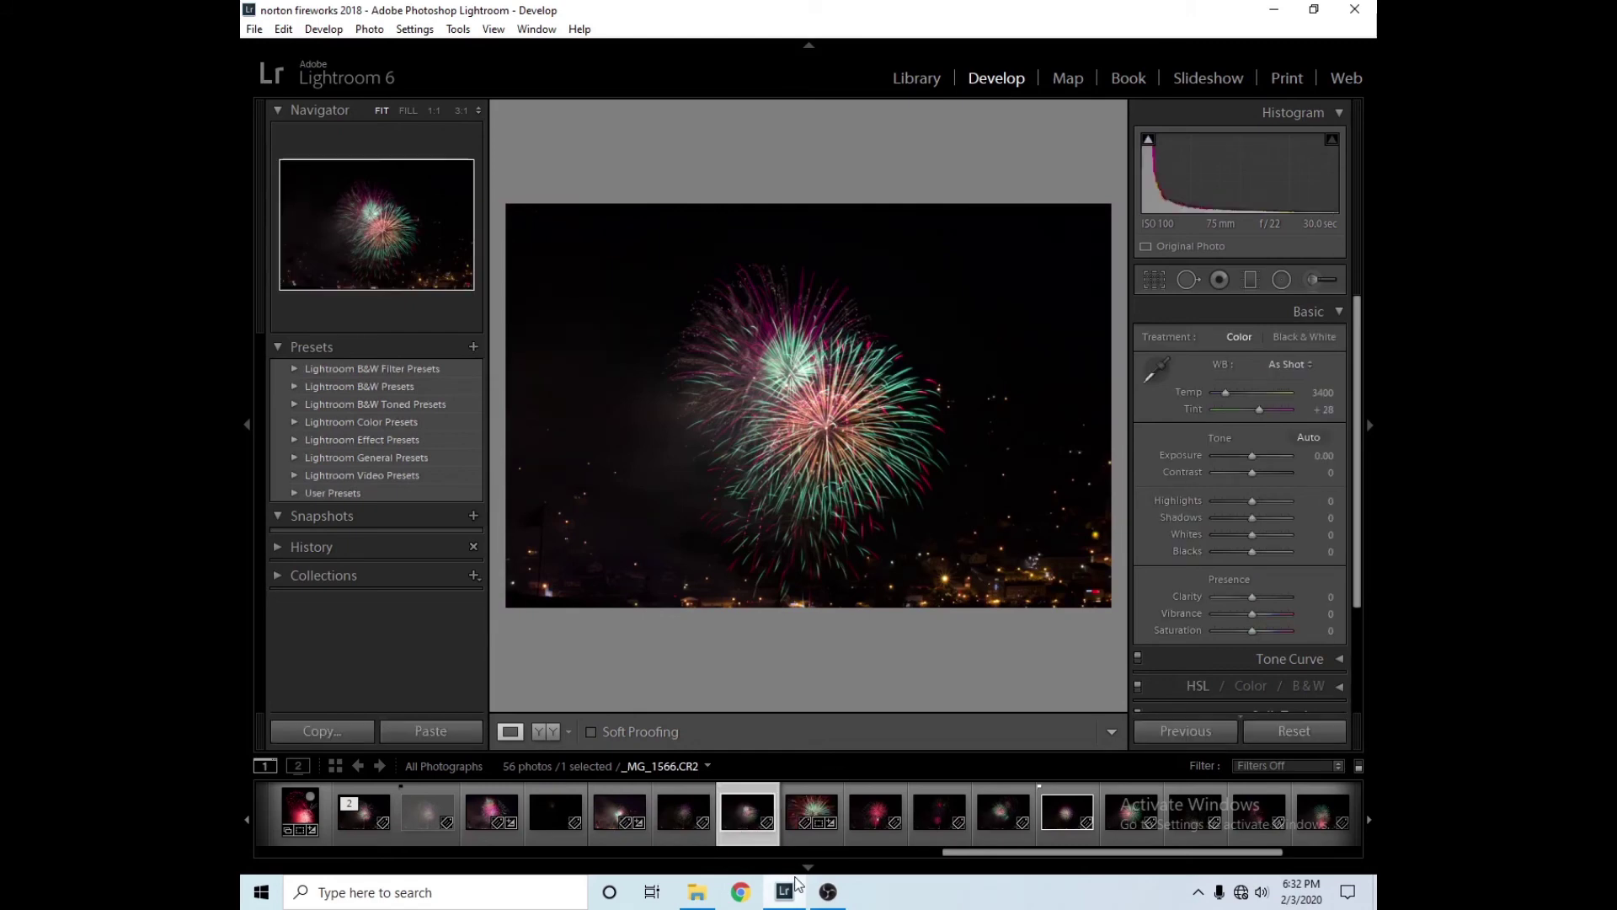
- Open the cropped photo _MG_1567.CR2 and compare it with its original by resetting its edits and undoing that
left_click(792, 805)
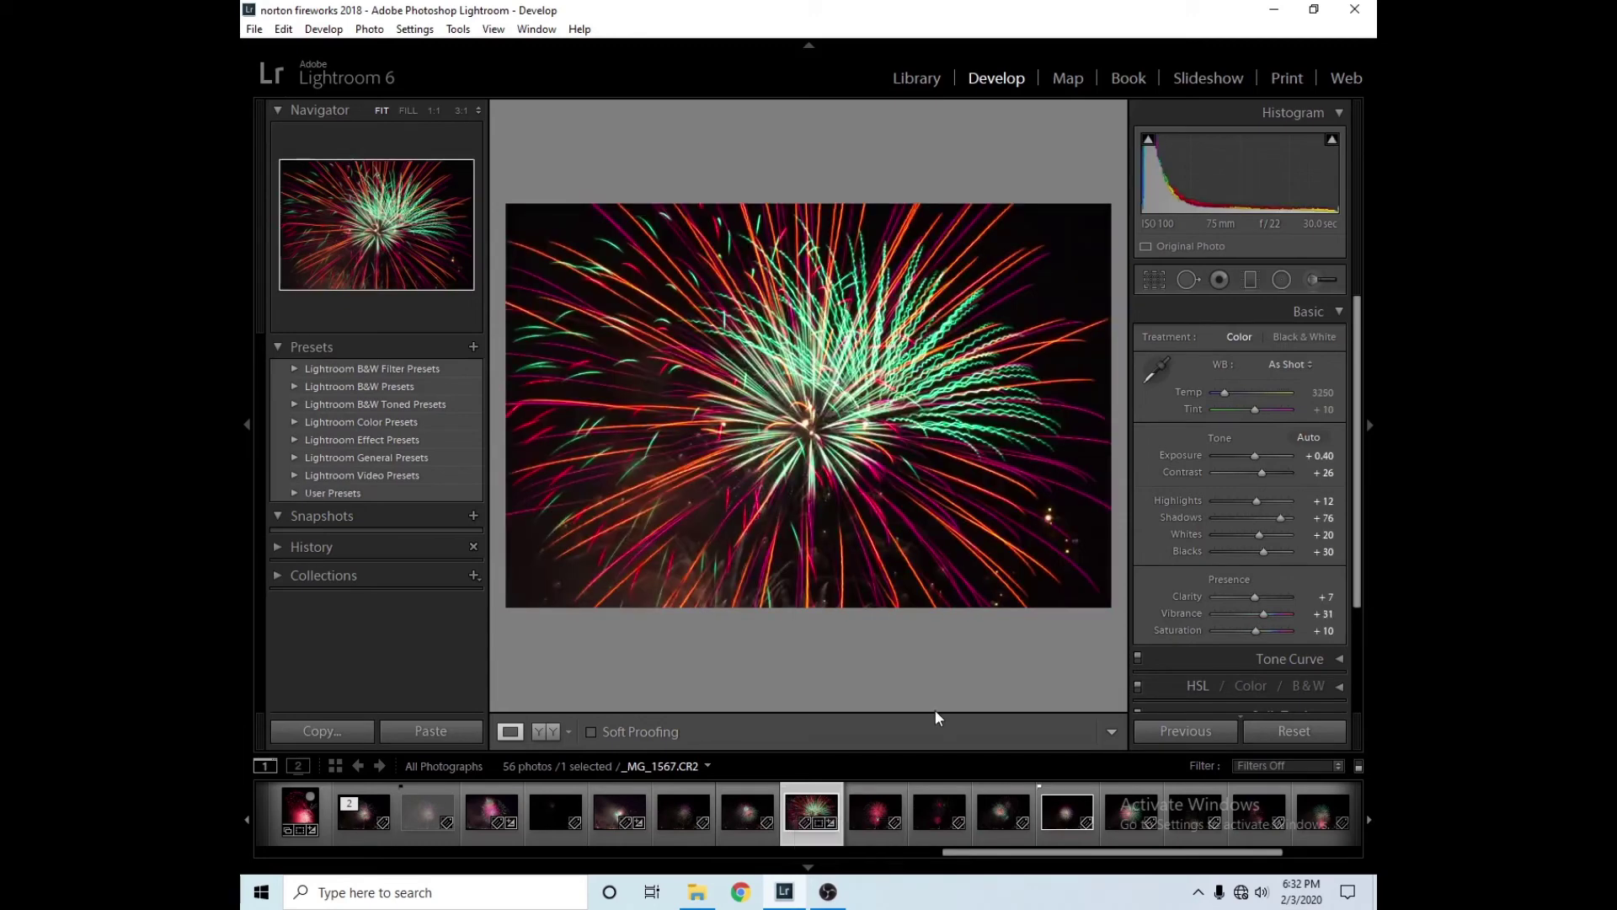
left_click(1285, 731)
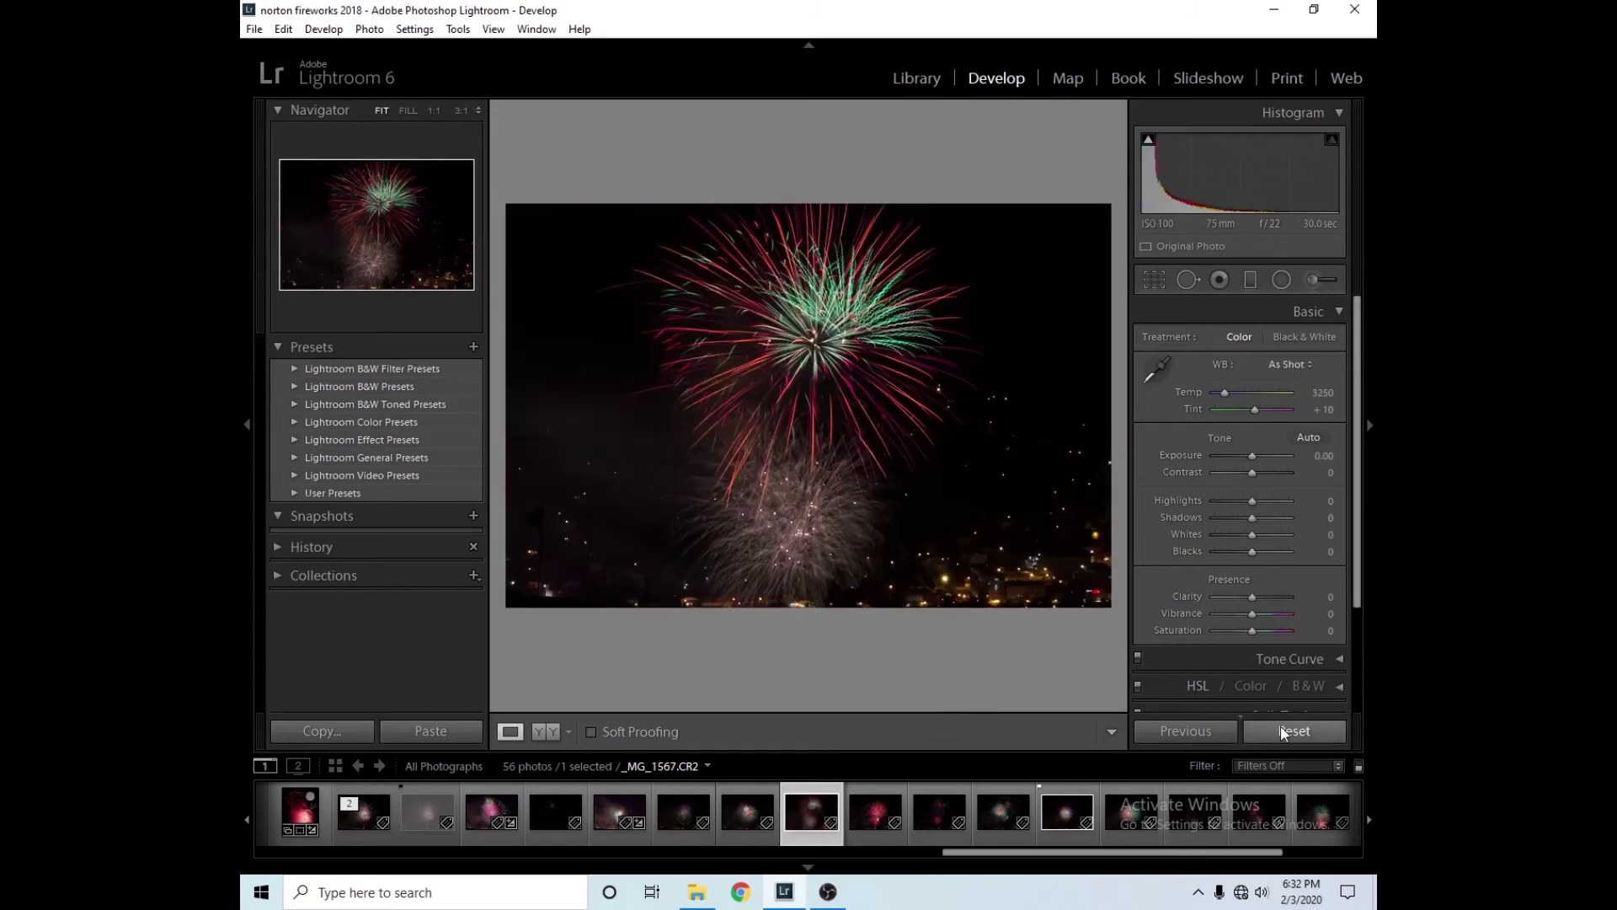
key("ctrl+z")
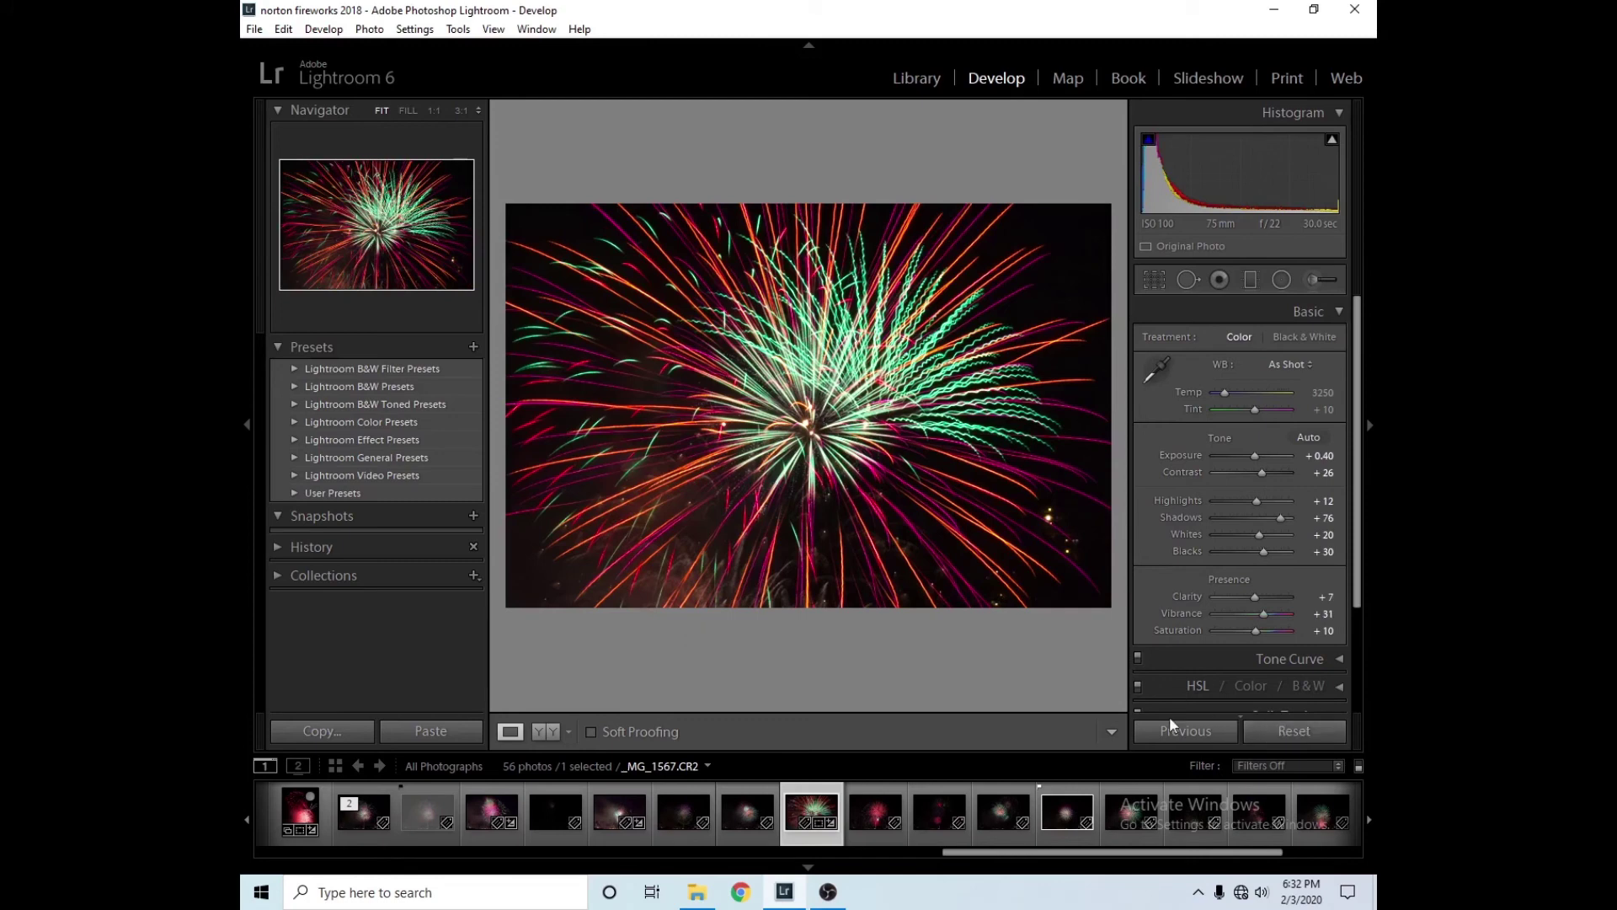
- View the unedited photos _MG_1568.CR2, _MG_1570.CR2 and _MG_1572.CR2, and the green and red fireworks photo just before _MG_1576.CR2
left_click(868, 821)
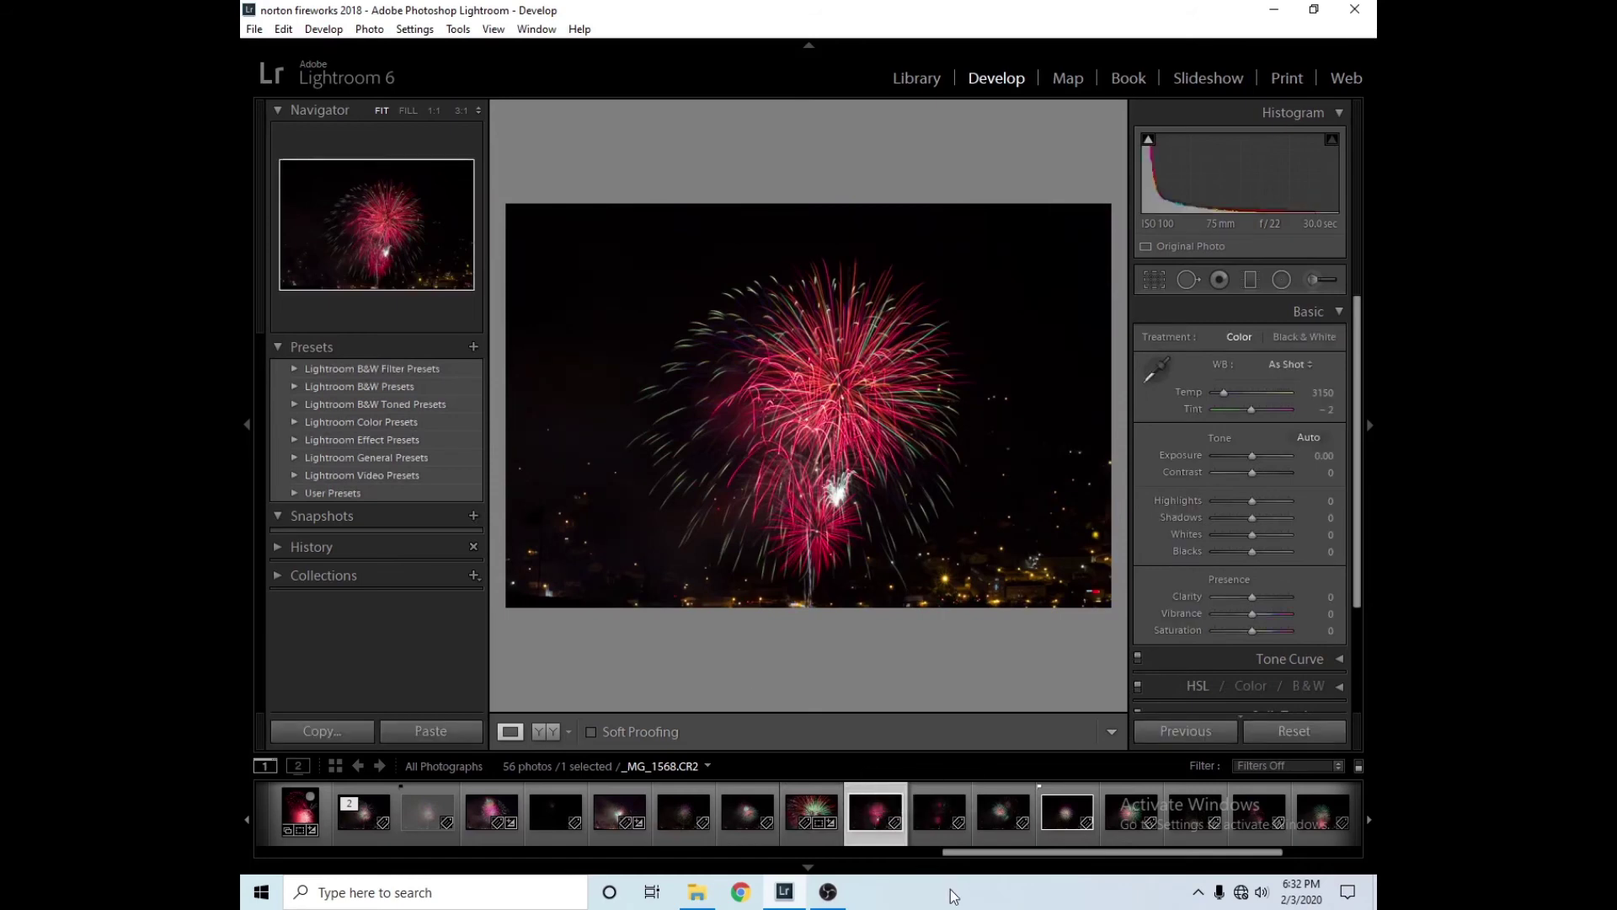
left_click(996, 824)
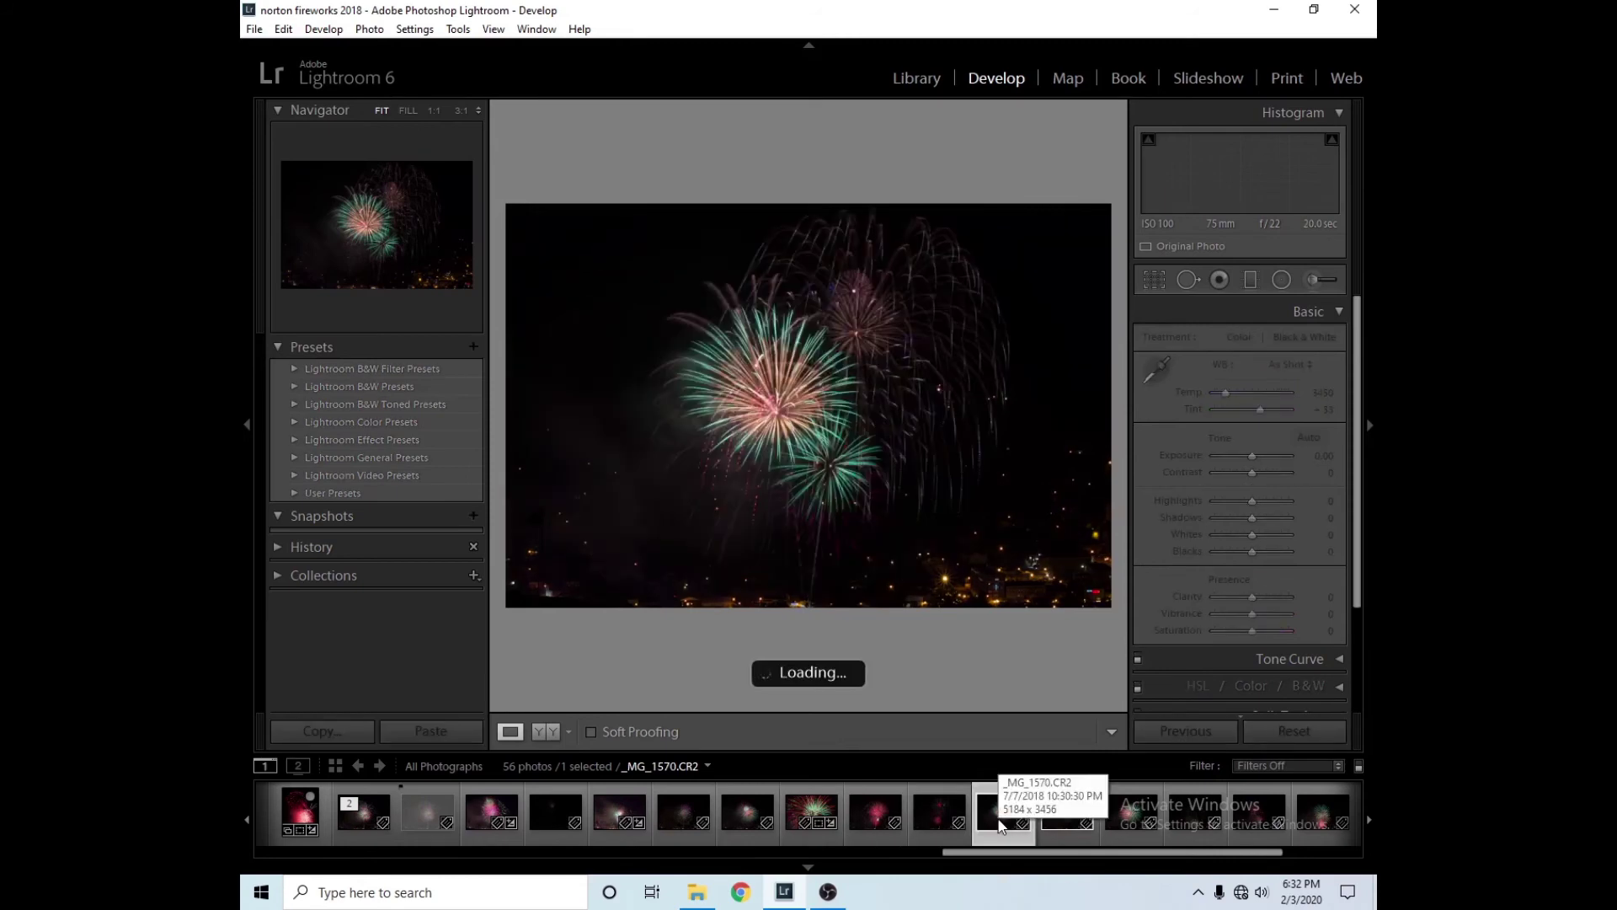
left_click(1122, 810)
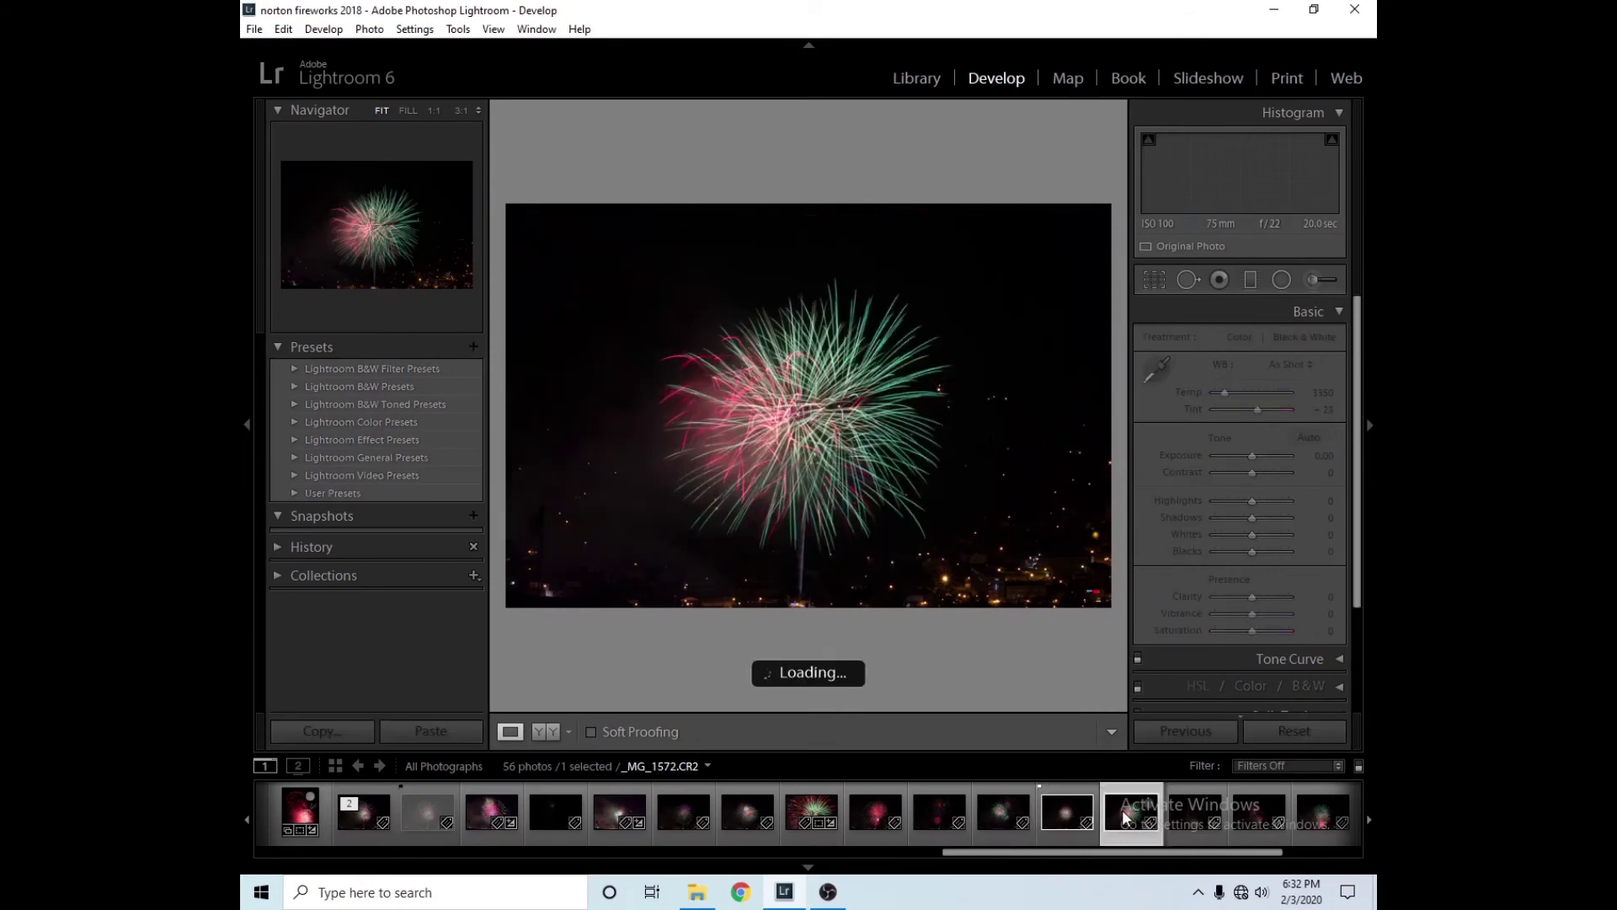
left_click(1326, 853)
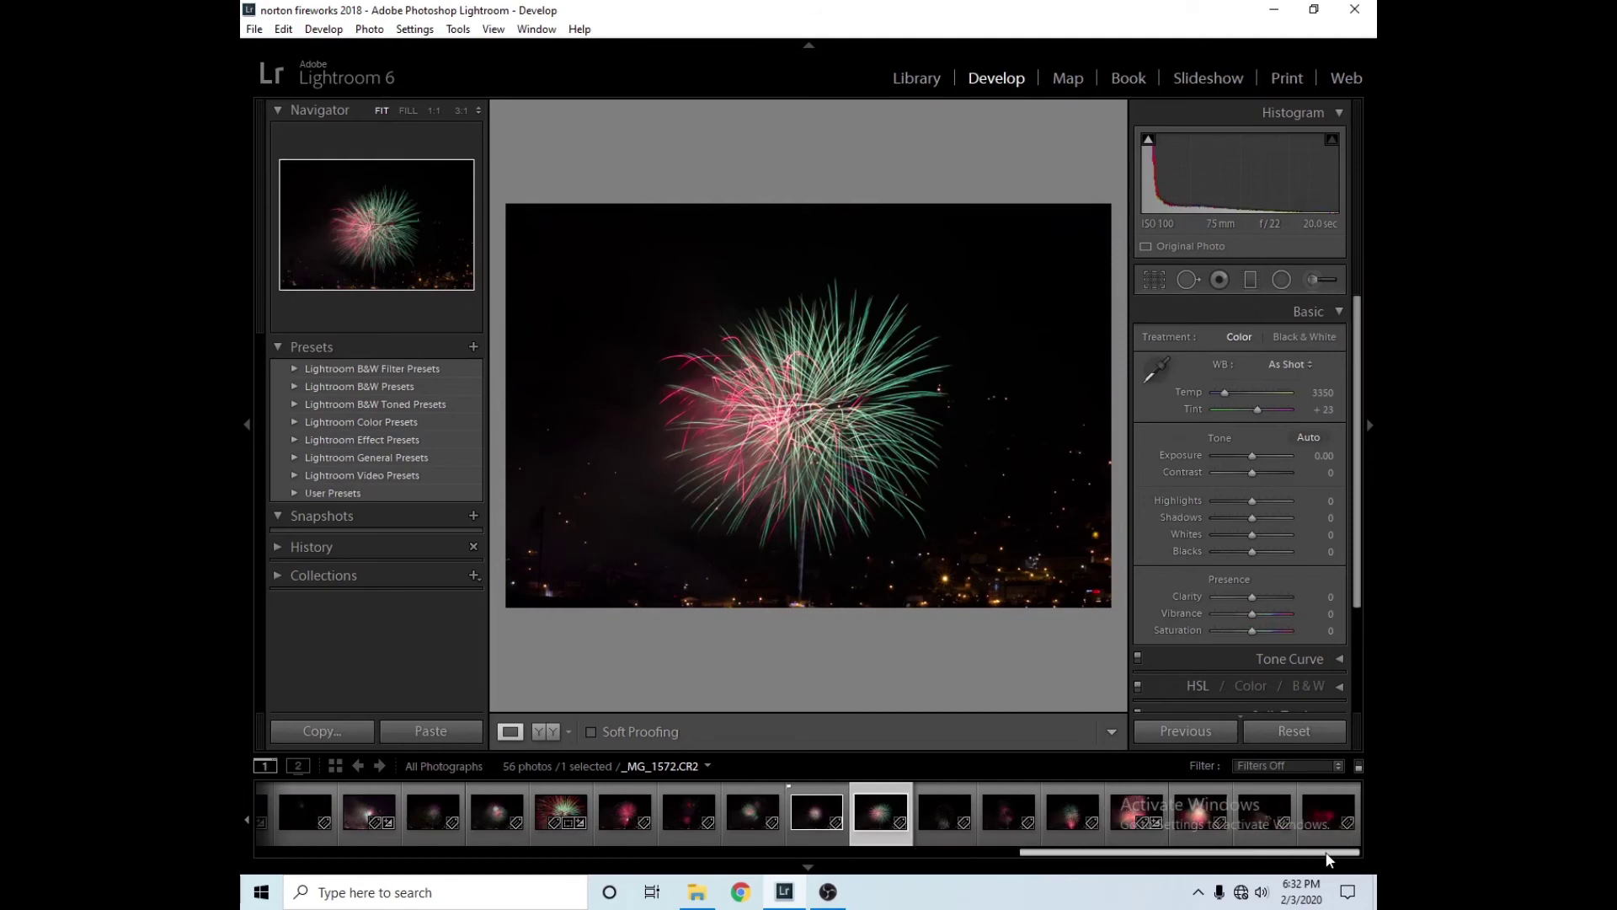
left_click(1069, 815)
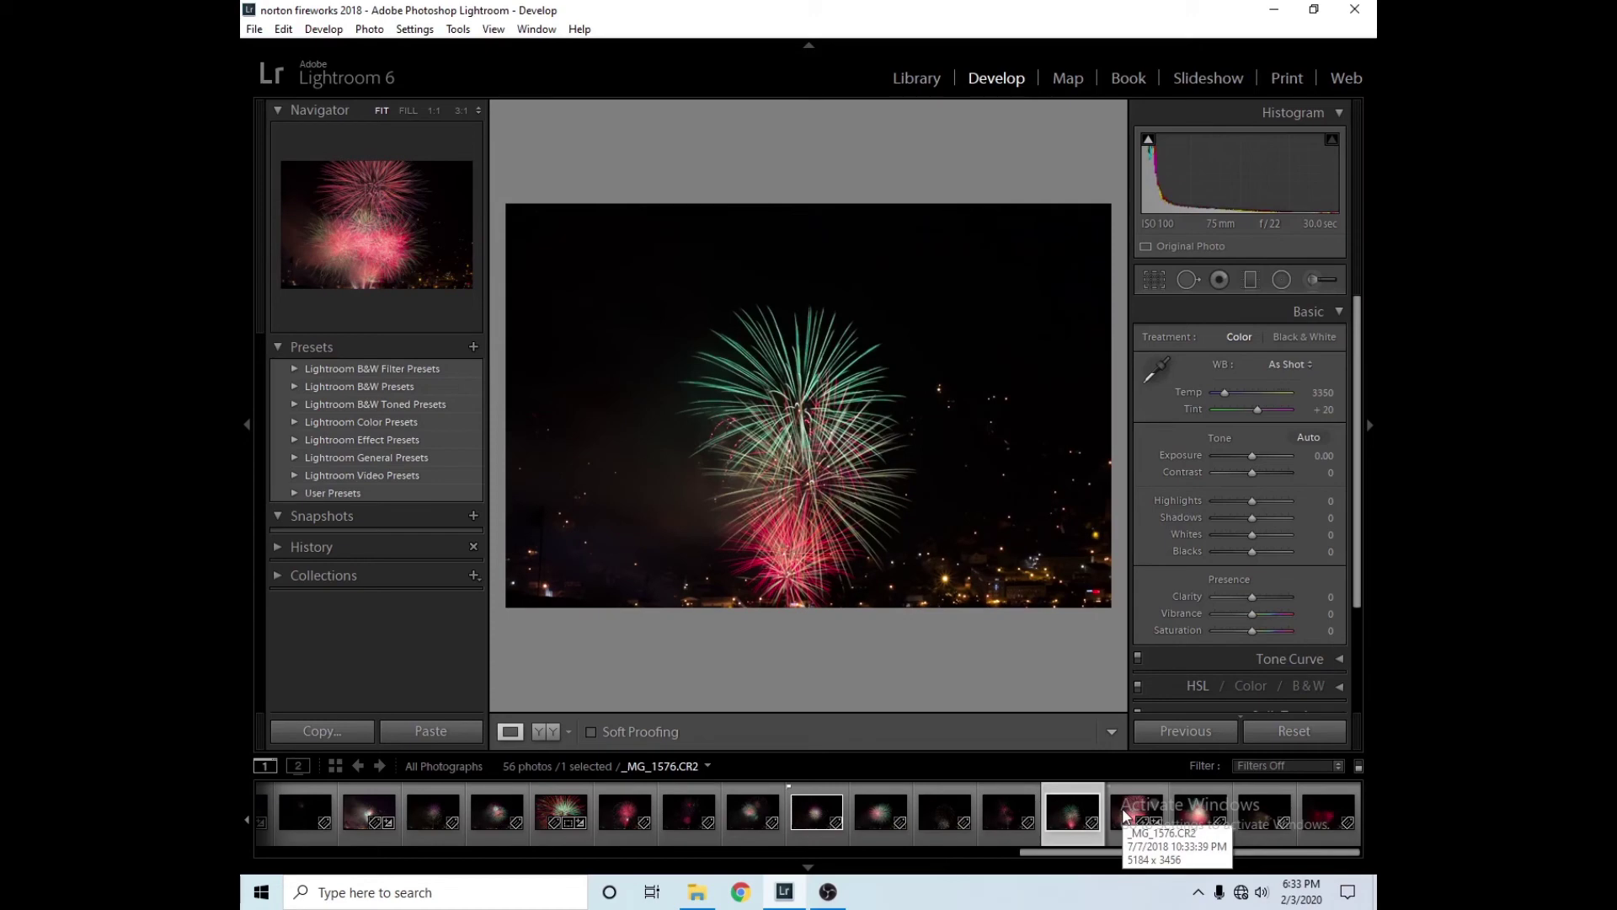
- Open the edited photo _MG_1576.CR2 and compare it with its original by resetting its edits and undoing that
left_click(1124, 810)
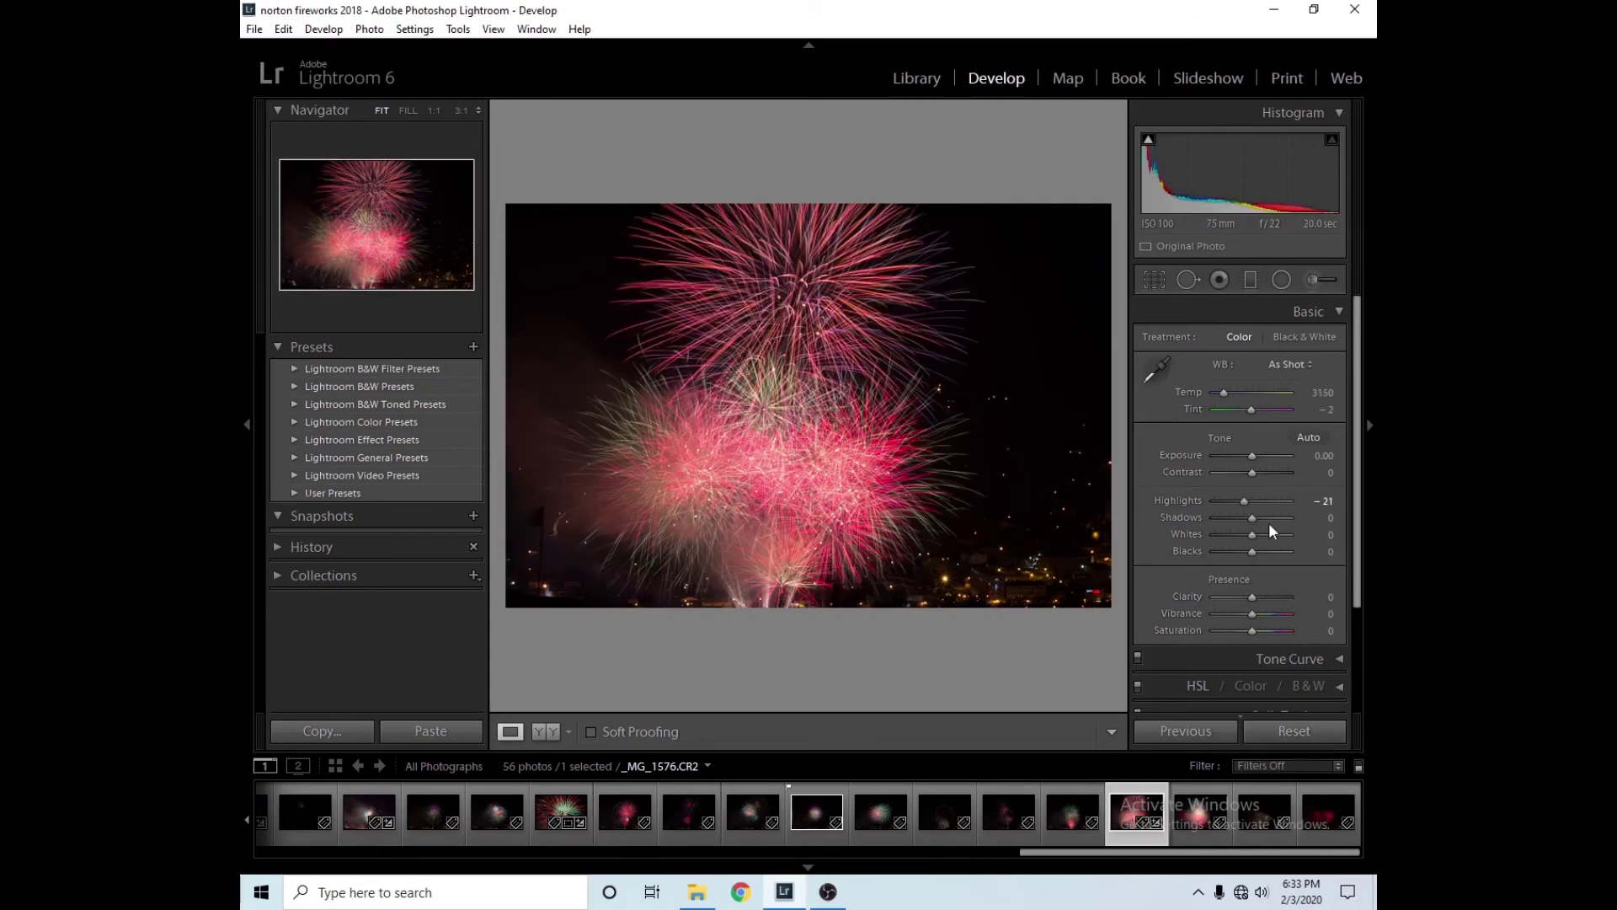
left_click(1281, 730)
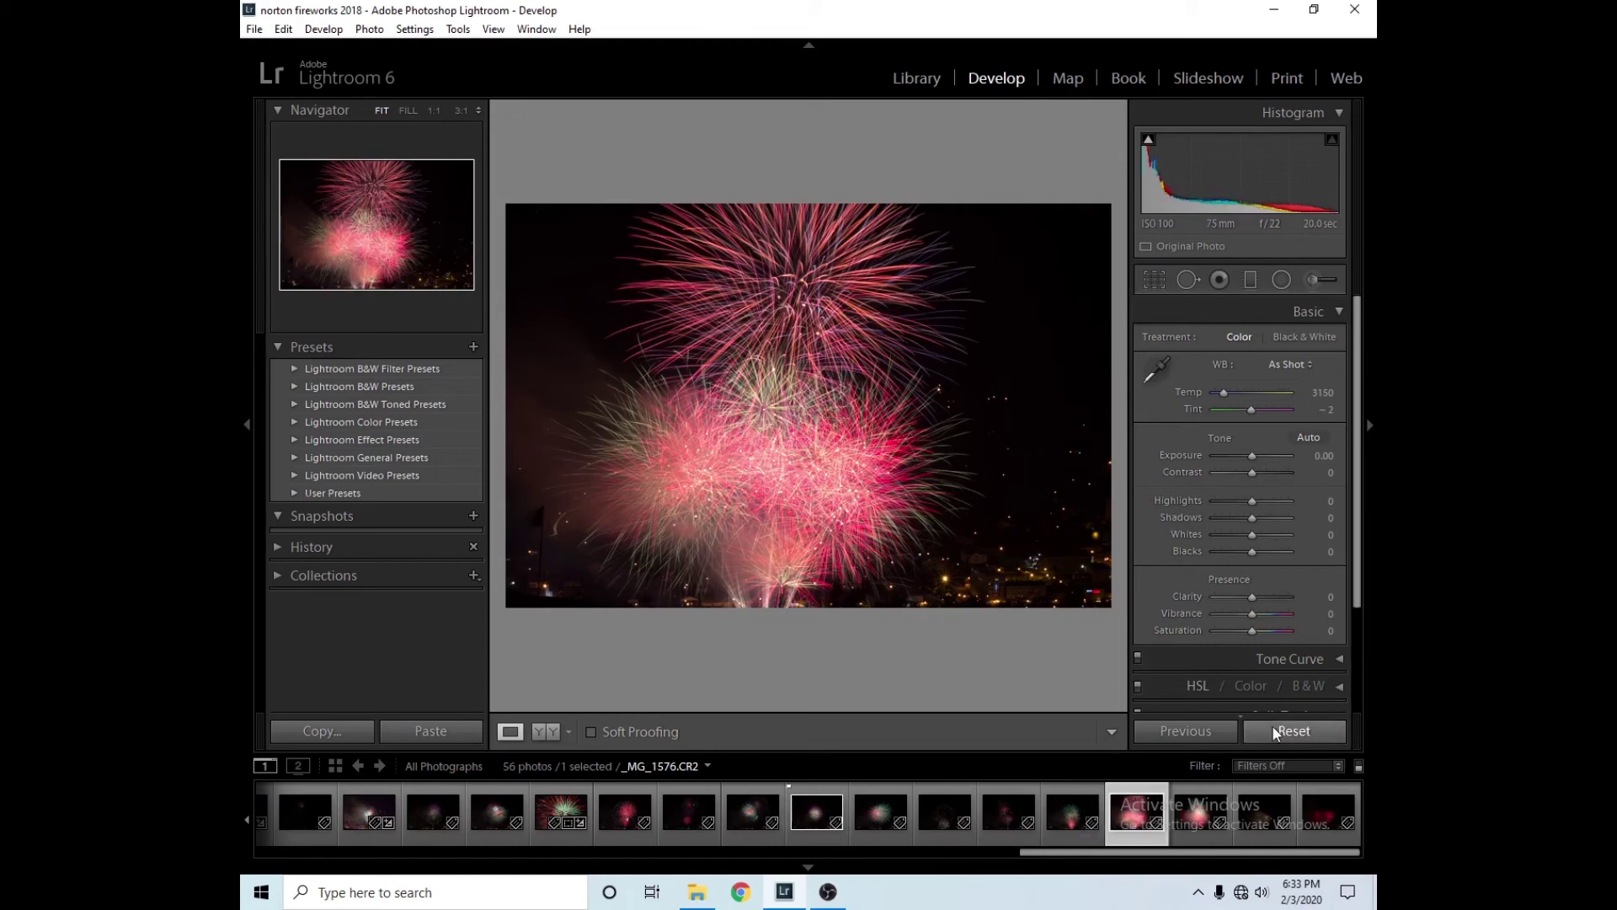
key("ctrl+z")
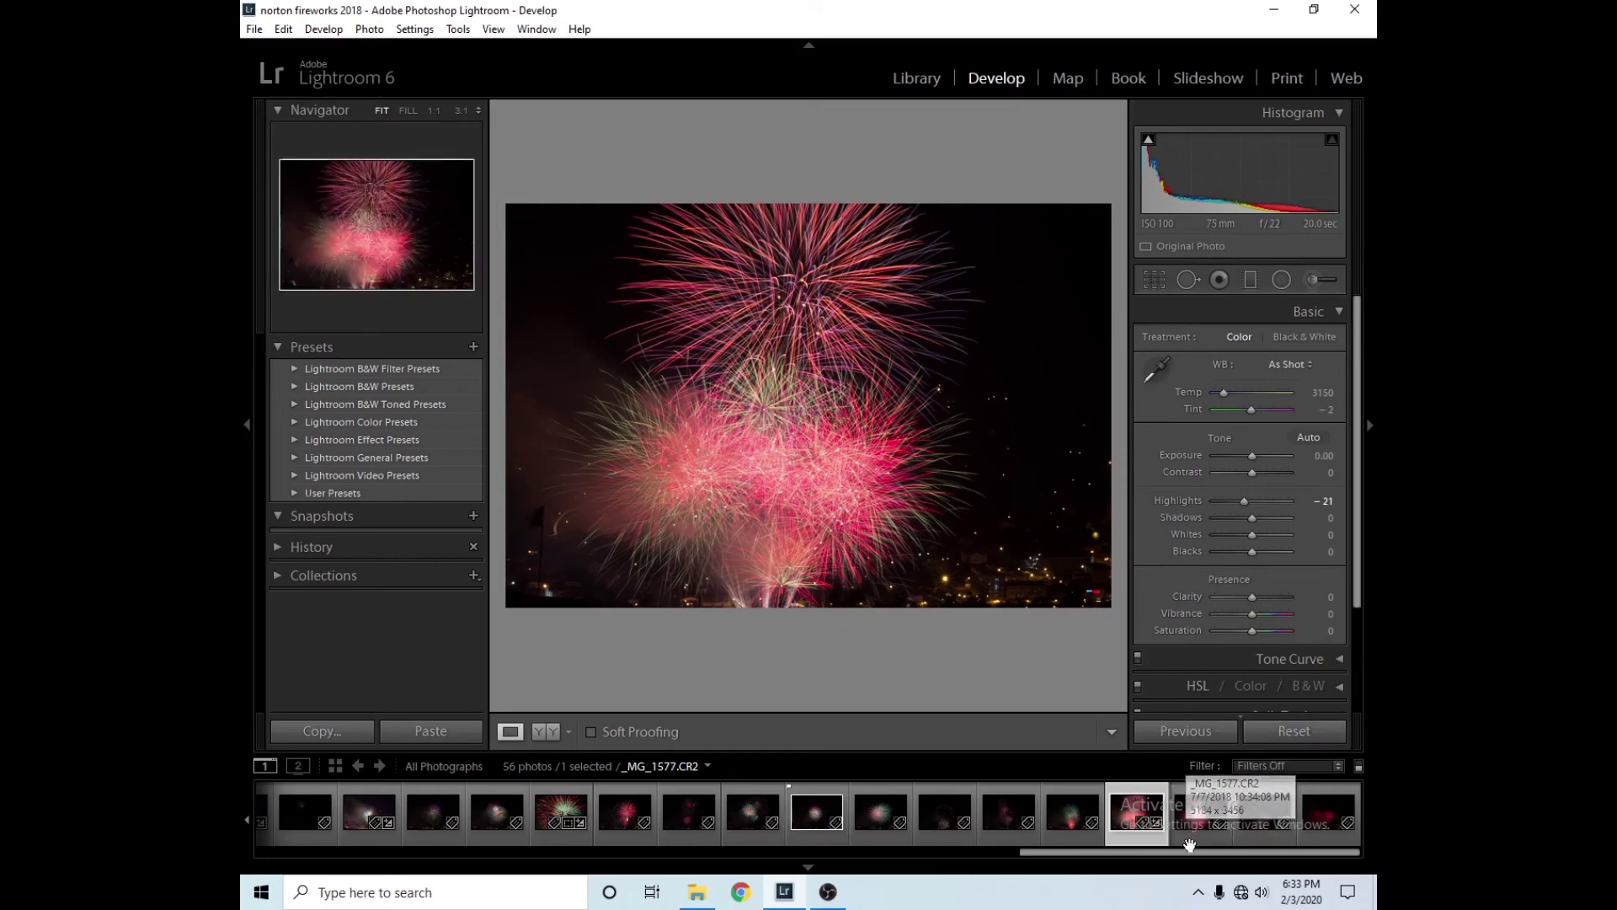
- View the last three photos of the set in order: _MG_1577.CR2, _MG_1578.CR2 and _MG_1579.CR2
left_click(1192, 818)
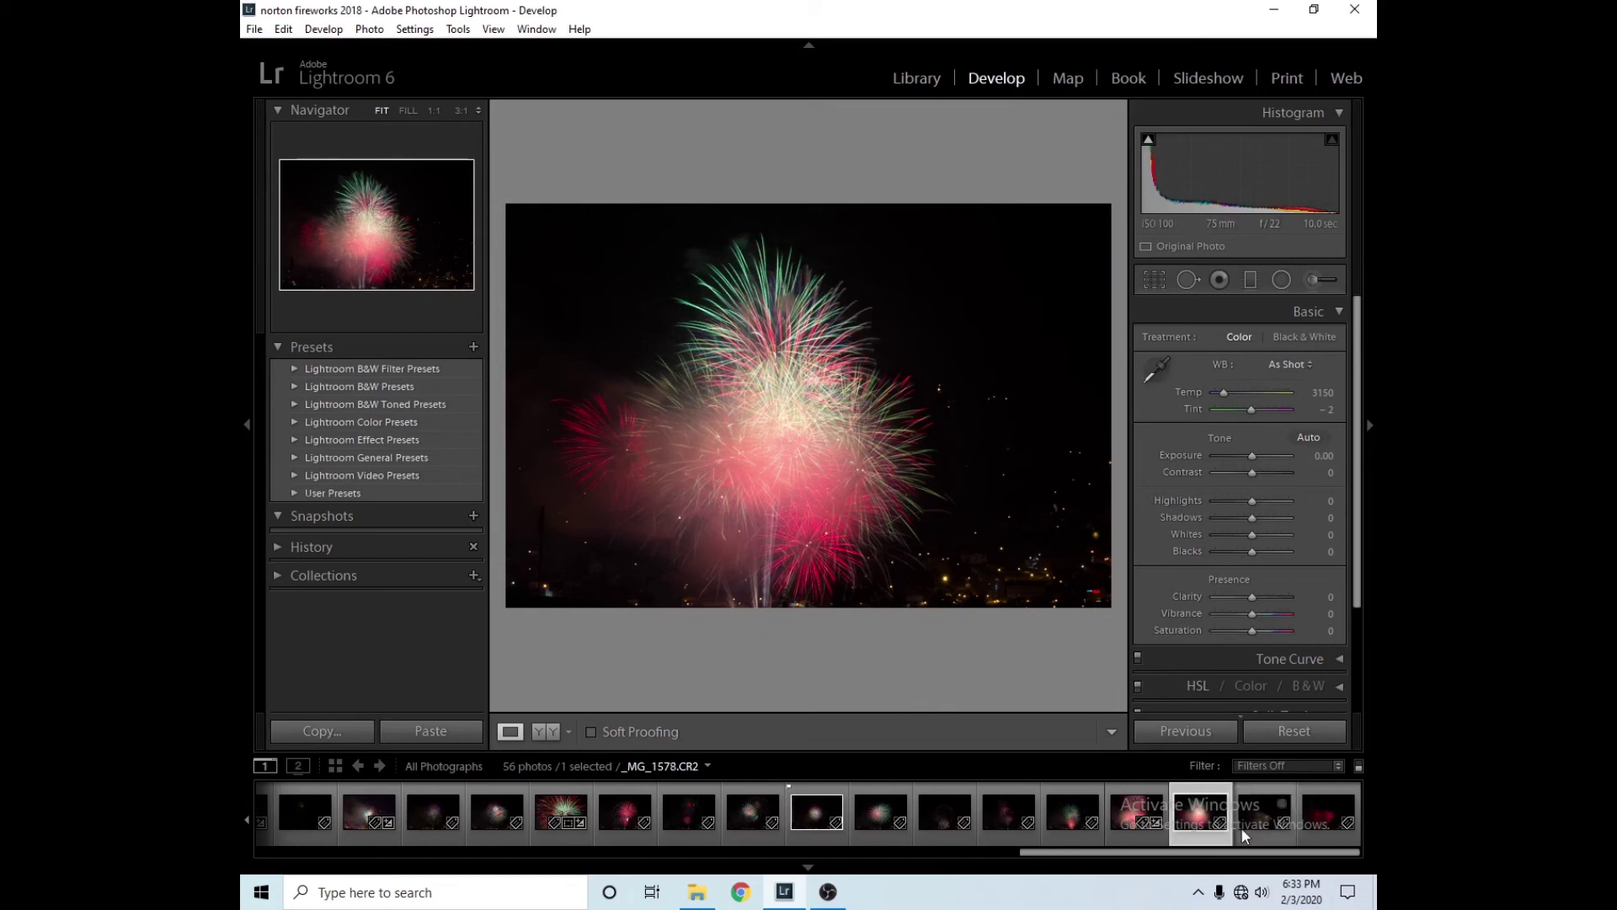
left_click(1258, 812)
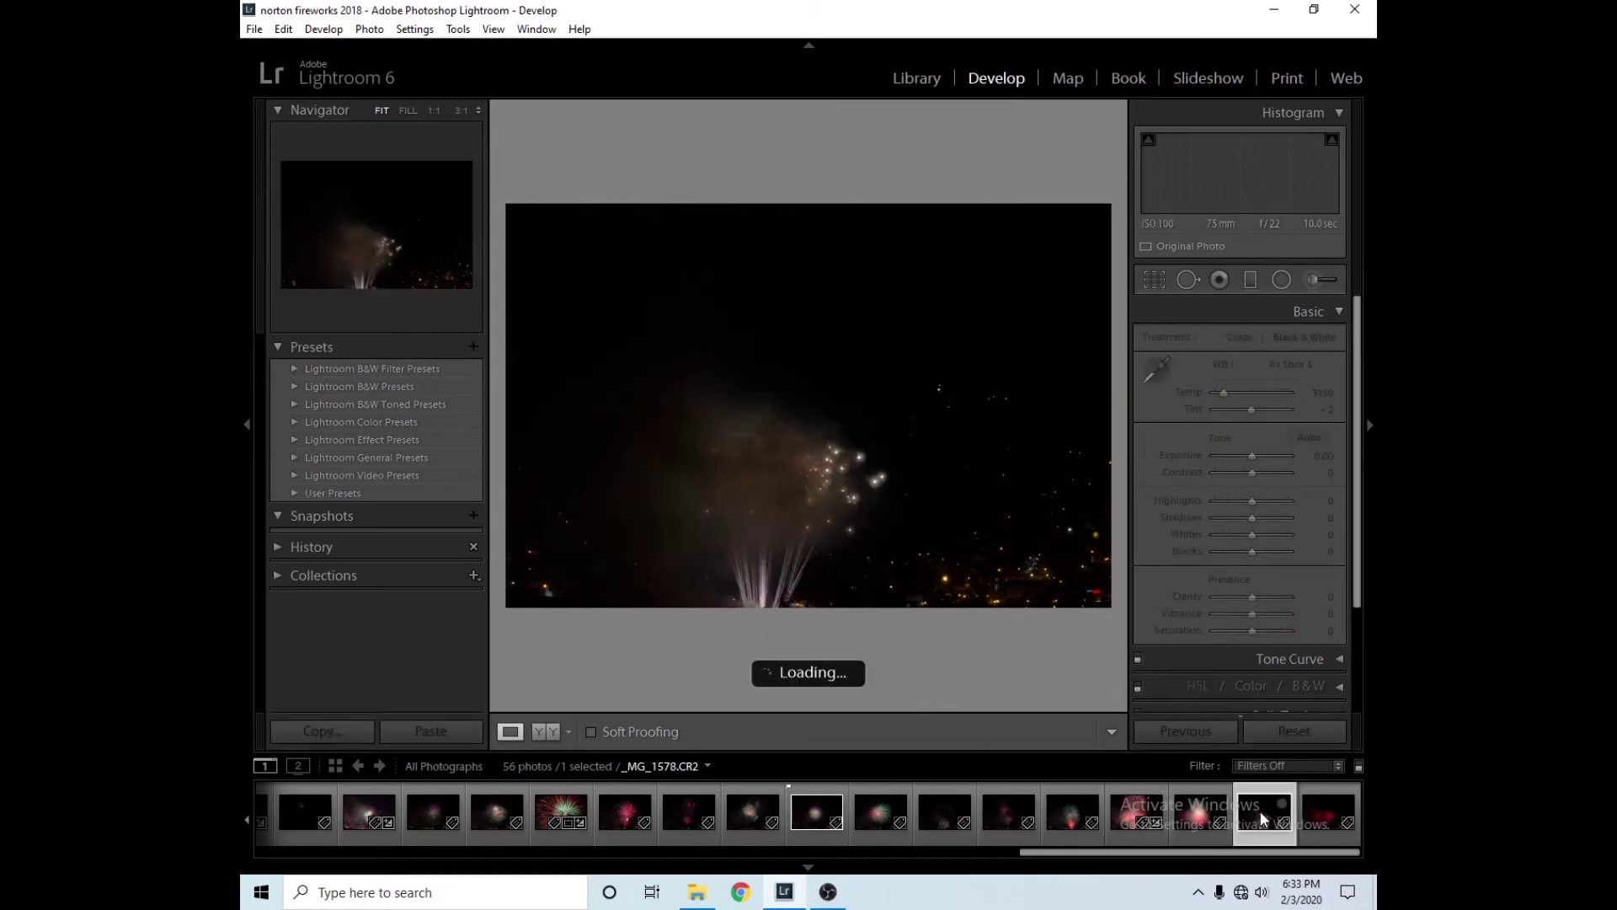
left_click(1320, 816)
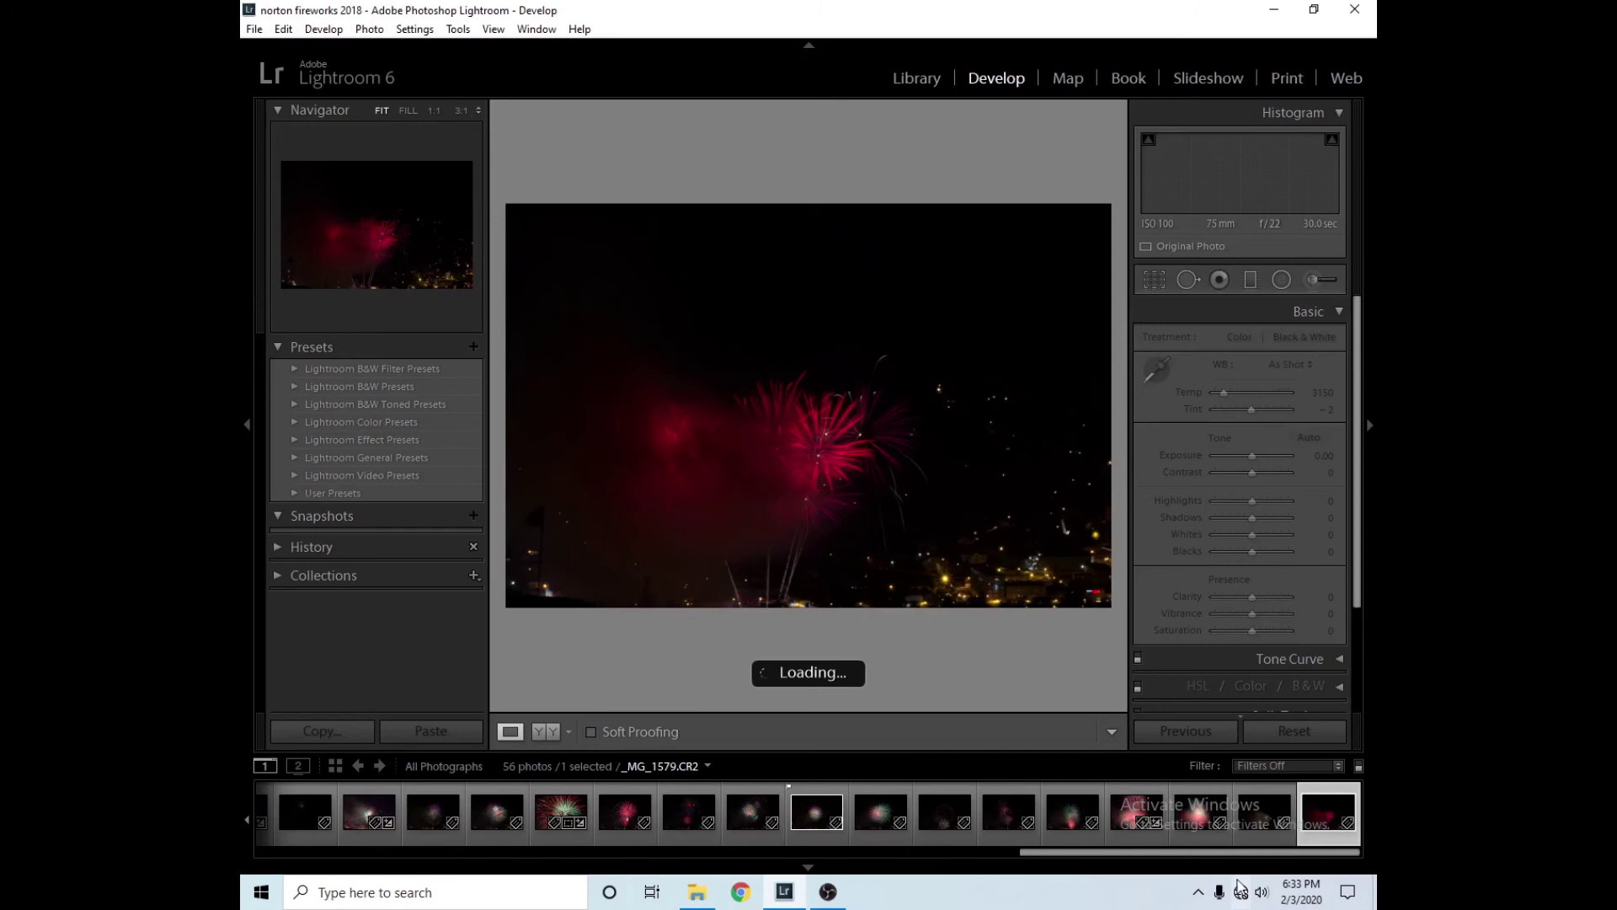